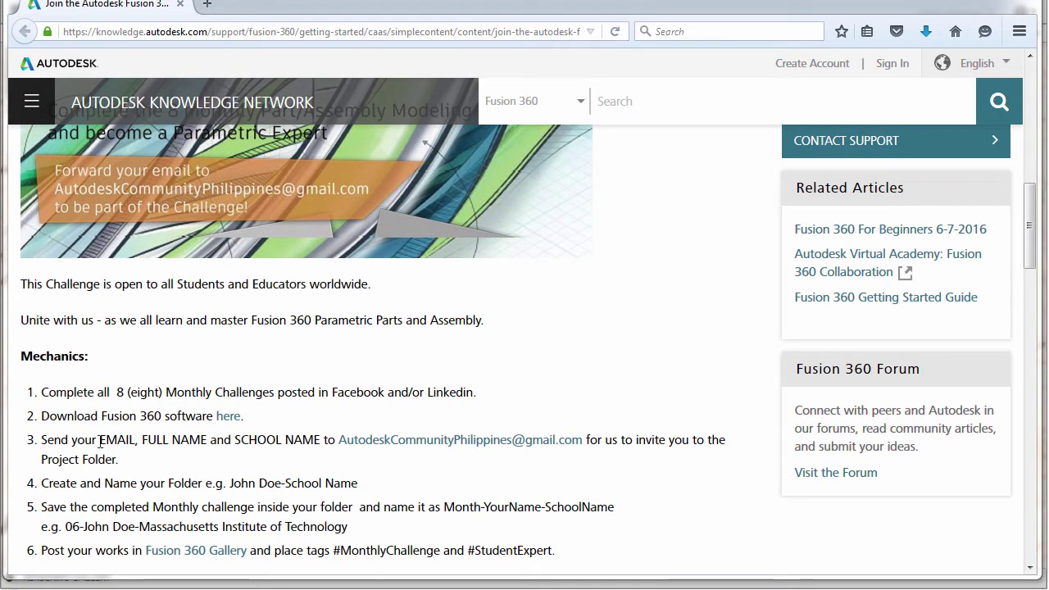
Review the monthly challenge mechanics and key takeaways on the Autodesk Knowledge Network page
{"action": "left_click_drag", "start_coordinate": [146, 441], "coordinate": [322, 440]}
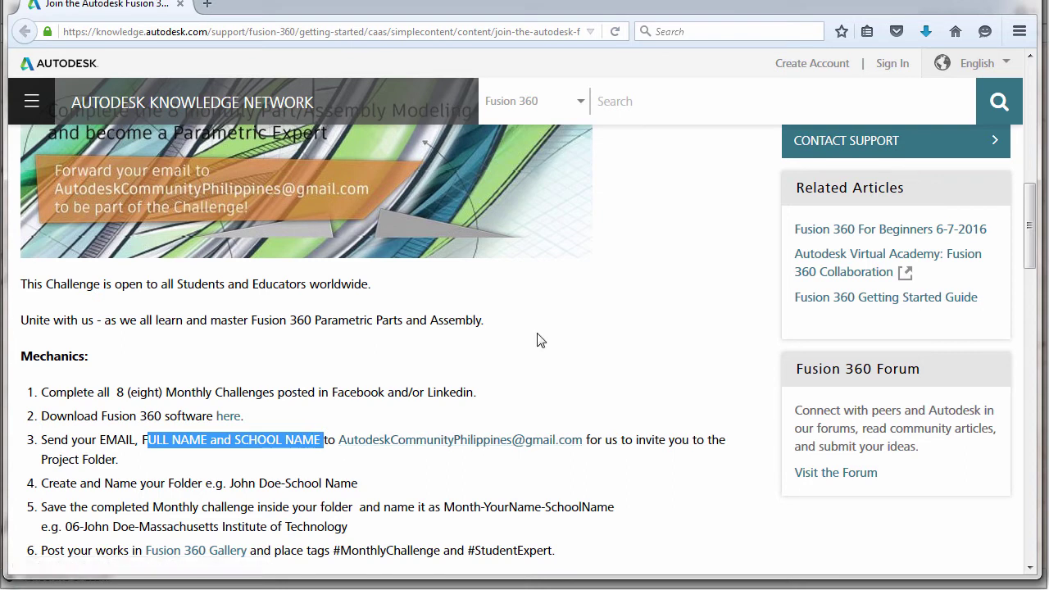
{"action": "left_click", "coordinate": [591, 320]}
{"action": "scroll", "coordinate": [591, 320], "scroll_direction": "down", "scroll_amount": 3}
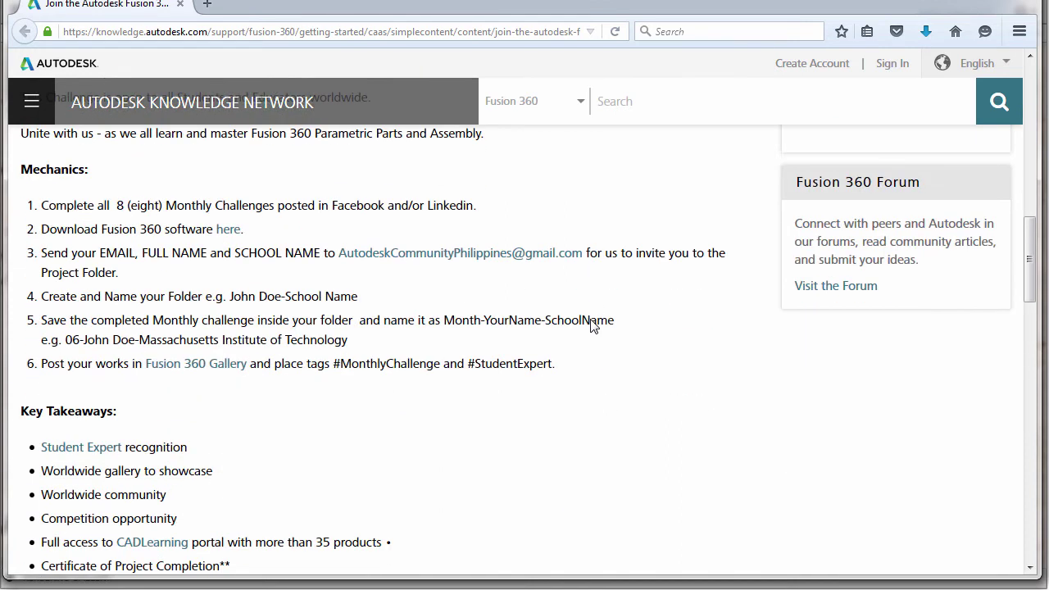
{"action": "scroll", "coordinate": [593, 321], "scroll_direction": "down", "scroll_amount": 3}
{"action": "scroll", "coordinate": [594, 324], "scroll_direction": "up", "scroll_amount": 6}
{"action": "scroll", "coordinate": [595, 327], "scroll_direction": "up", "scroll_amount": 3}
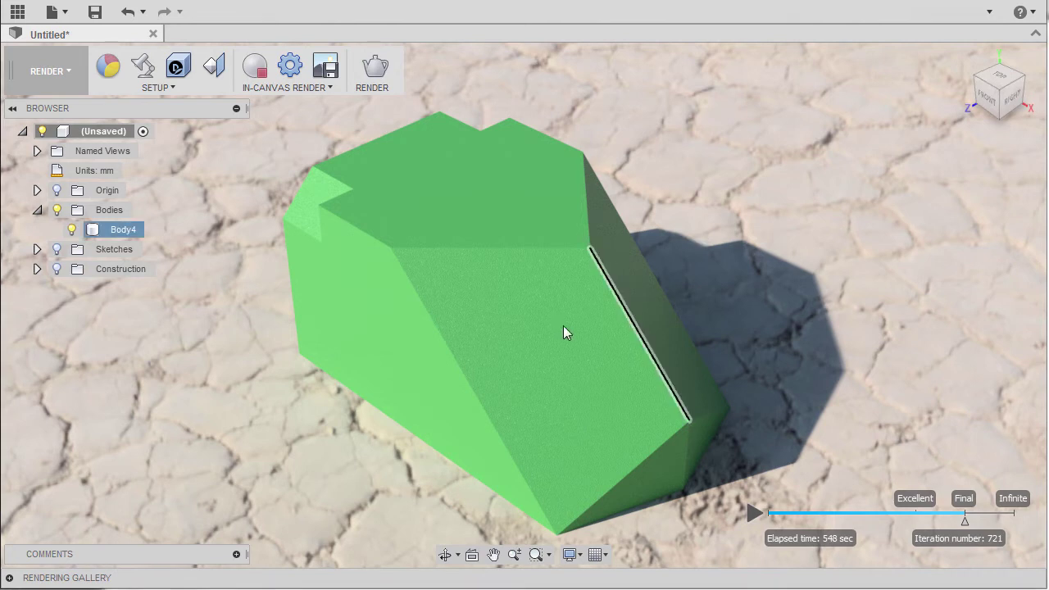
Create a new design and start a rectangle sketch on the horizontal origin plane
{"action": "left_click", "coordinate": [68, 15]}
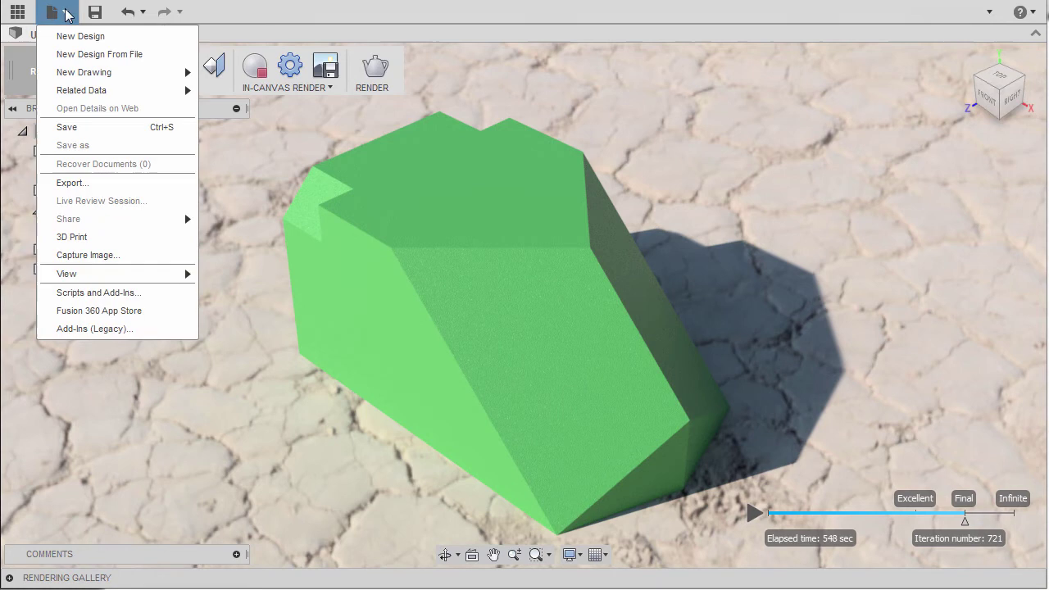
{"action": "left_click", "coordinate": [114, 45]}
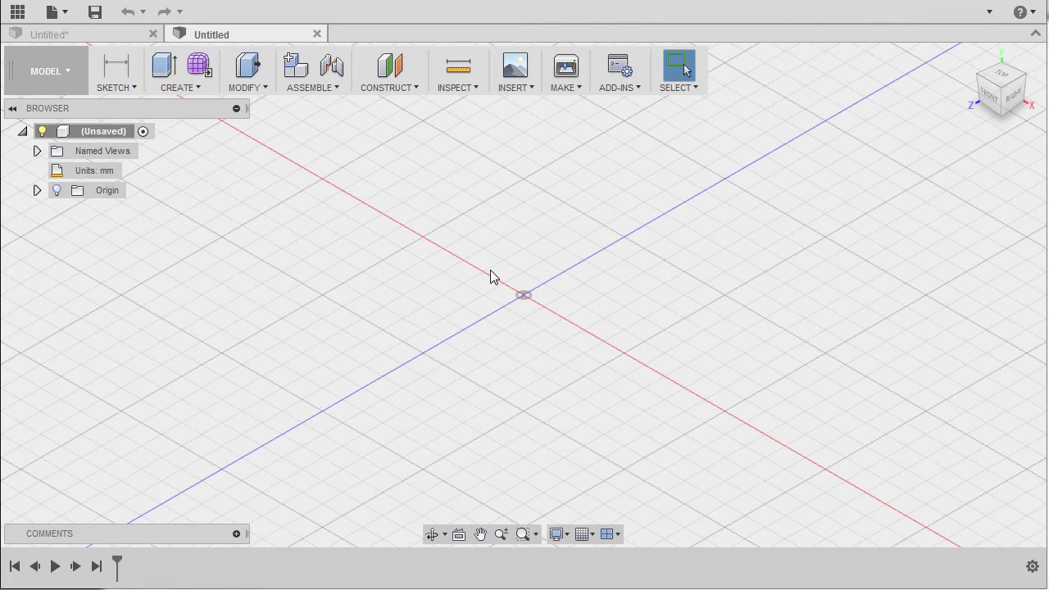
{"action": "key", "text": "l"}
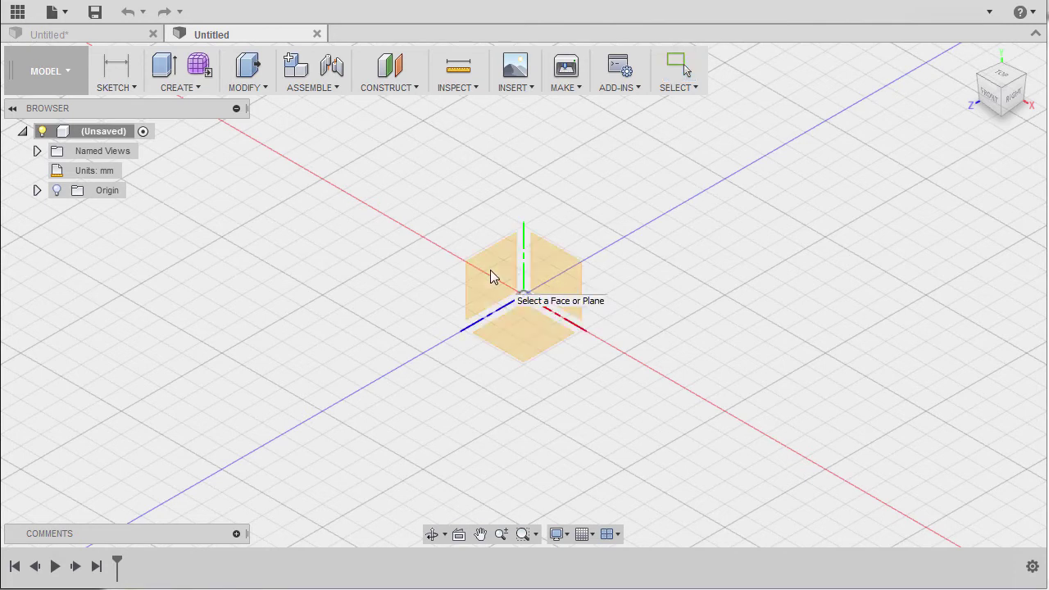
{"action": "left_click", "coordinate": [525, 337]}
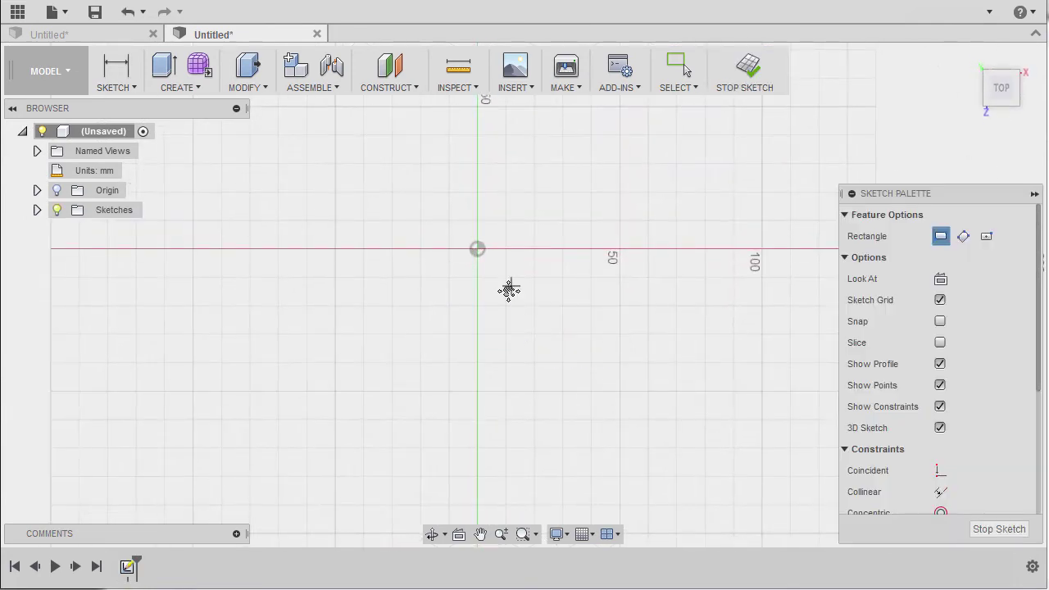
{"action": "middle_click_drag", "start_coordinate": [509, 296], "coordinate": [508, 339]}
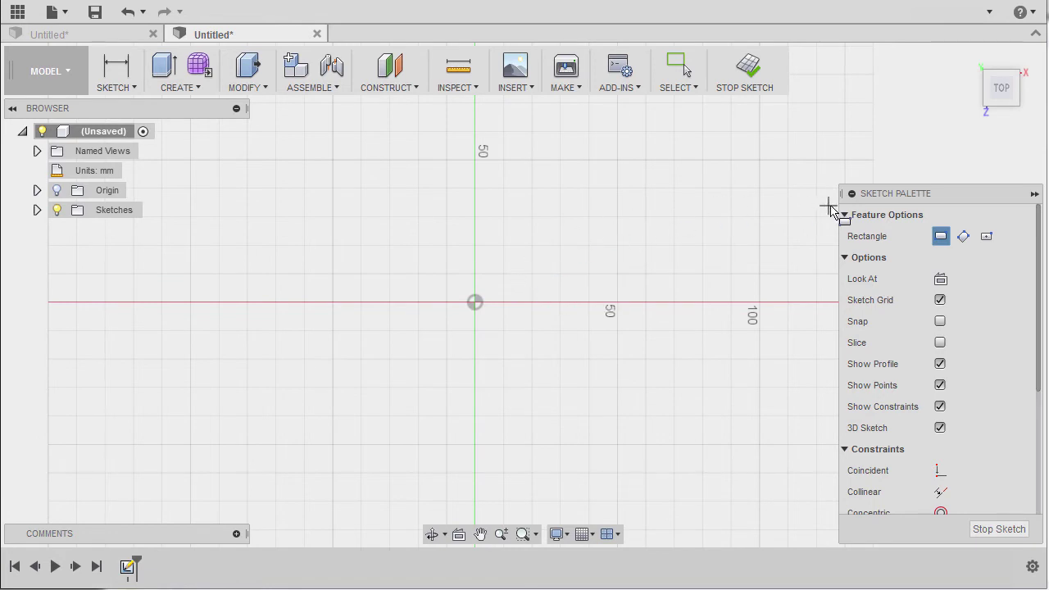
Draw a center rectangle from the origin, 100 mm long and 60 mm wide
{"action": "left_click", "coordinate": [986, 238]}
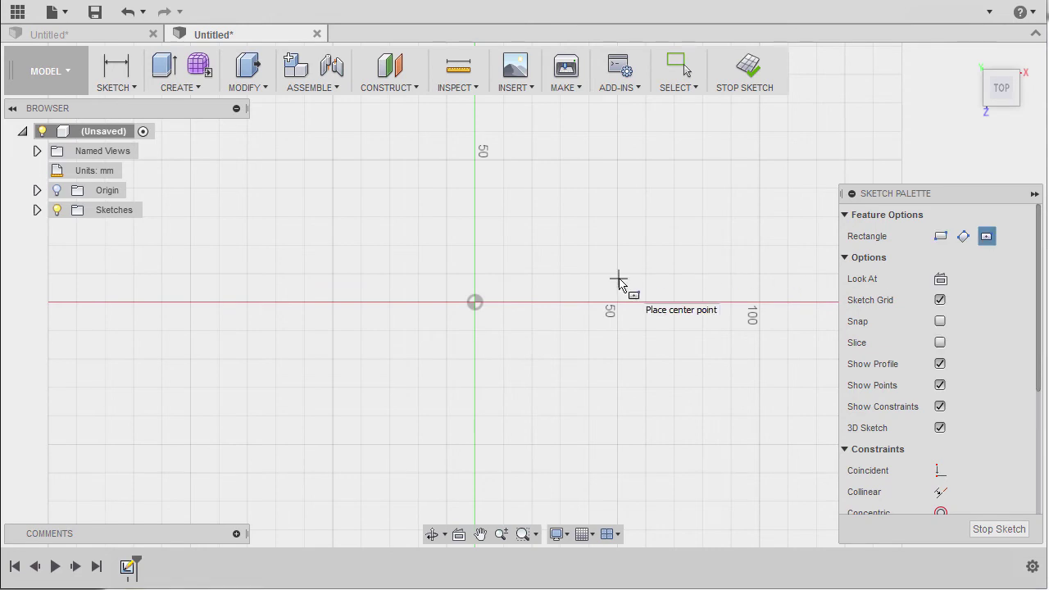
{"action": "left_click", "coordinate": [475, 304]}
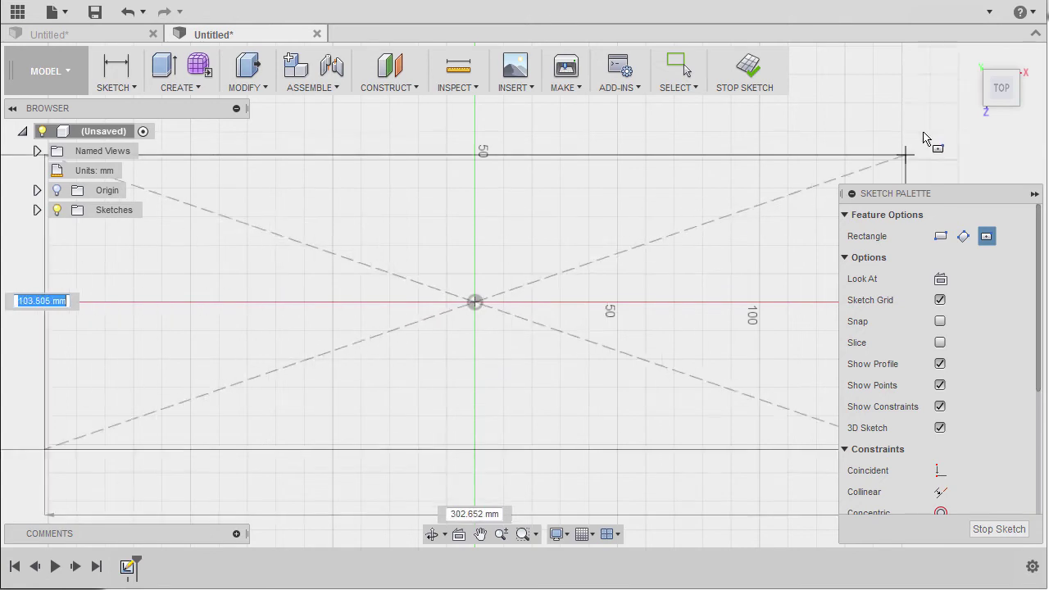
{"action": "left_click", "coordinate": [970, 64]}
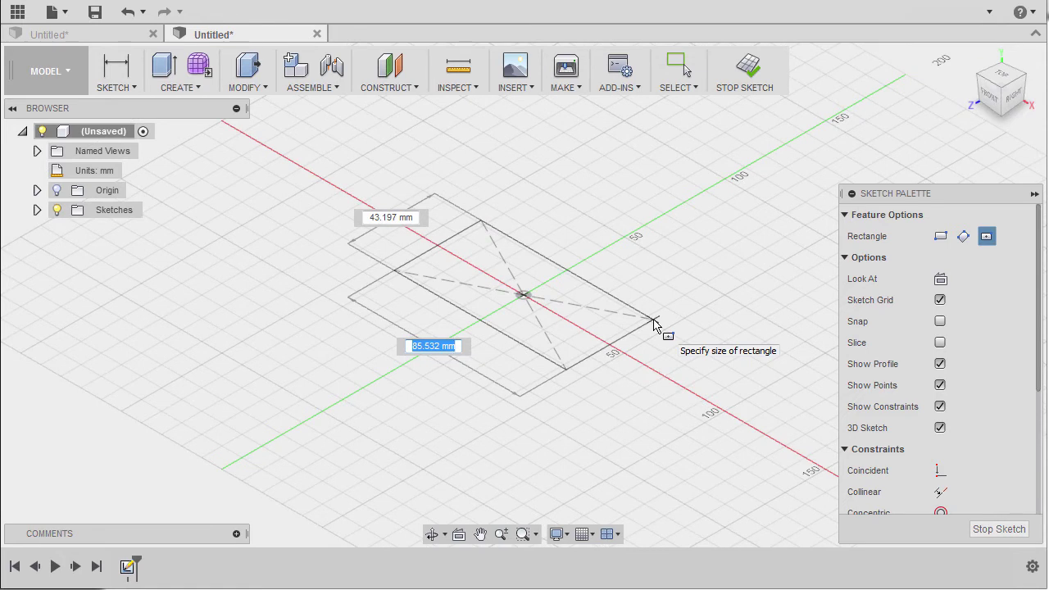
{"action": "type", "text": "100"}
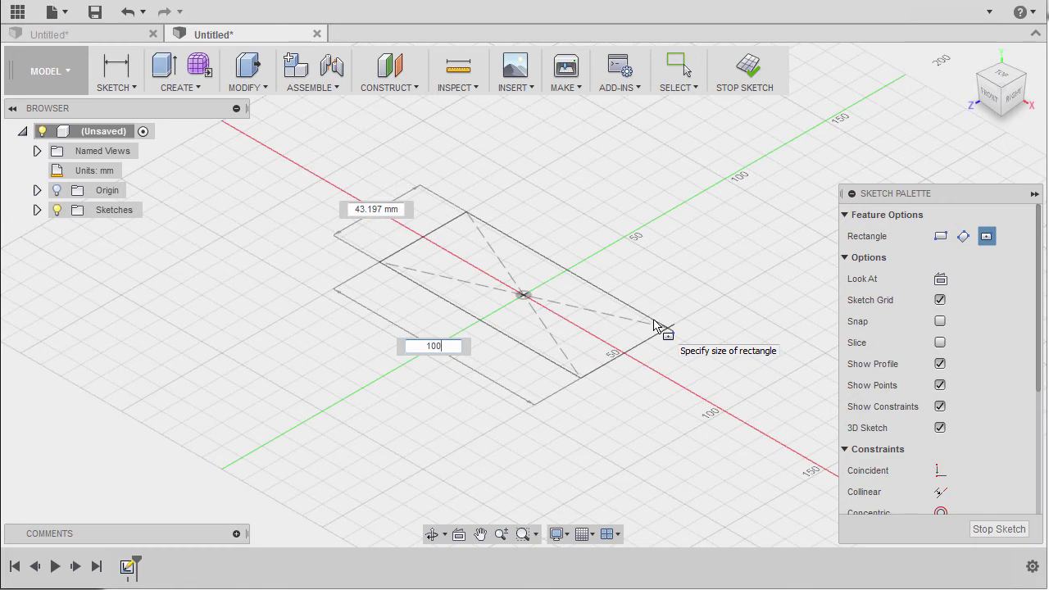
{"action": "key", "text": "Tab"}
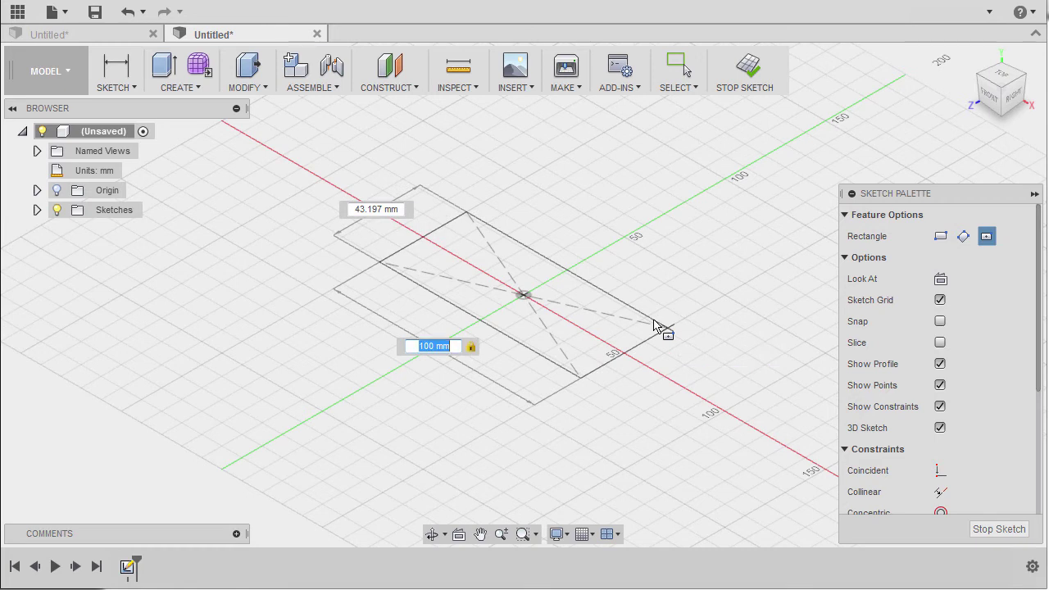
{"action": "key", "text": "Tab"}
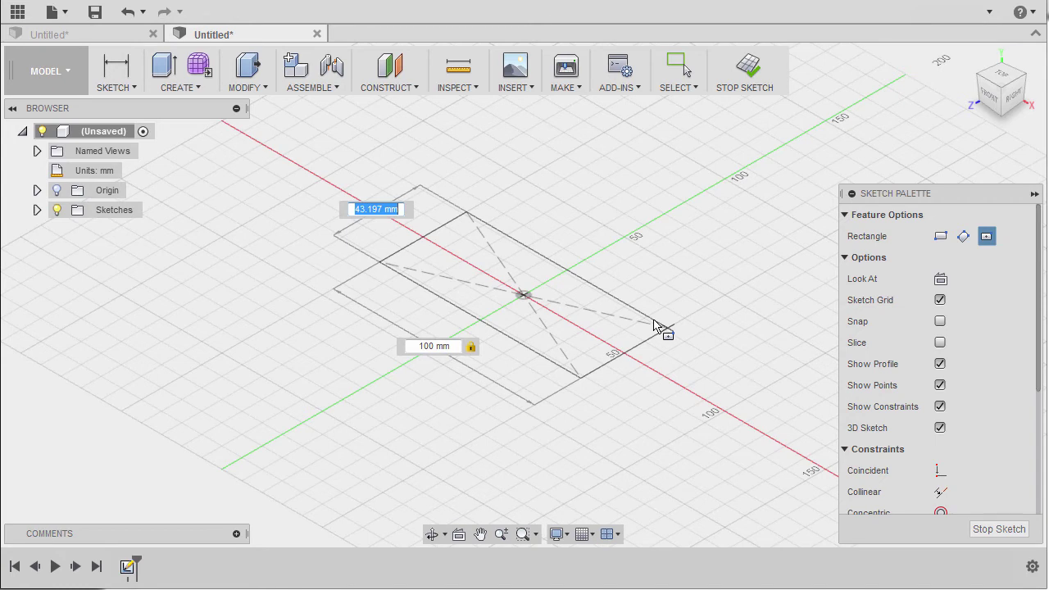
{"action": "type", "text": "60"}
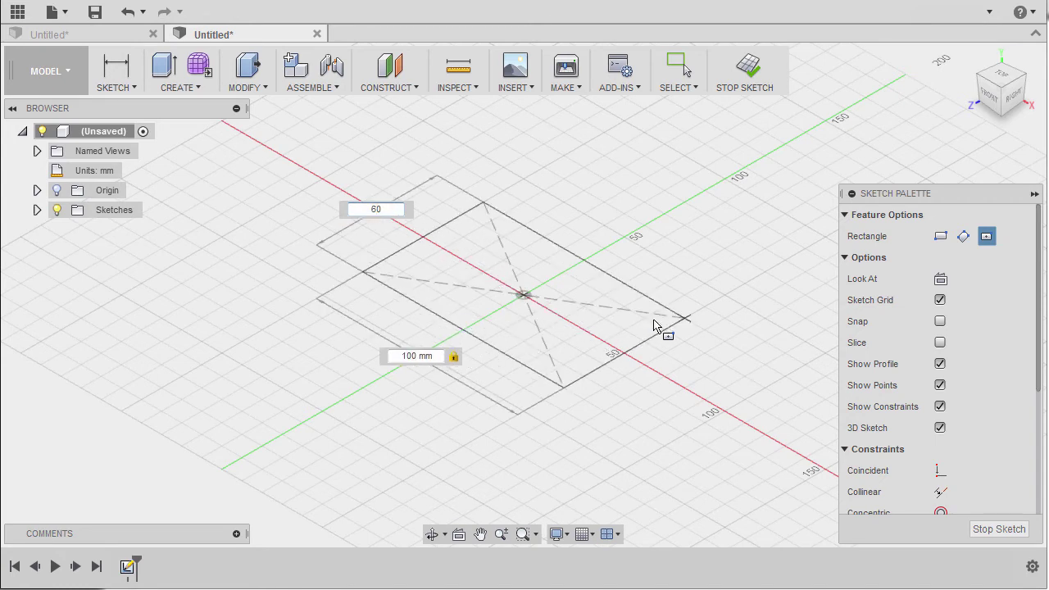
{"action": "key", "text": "Return"}
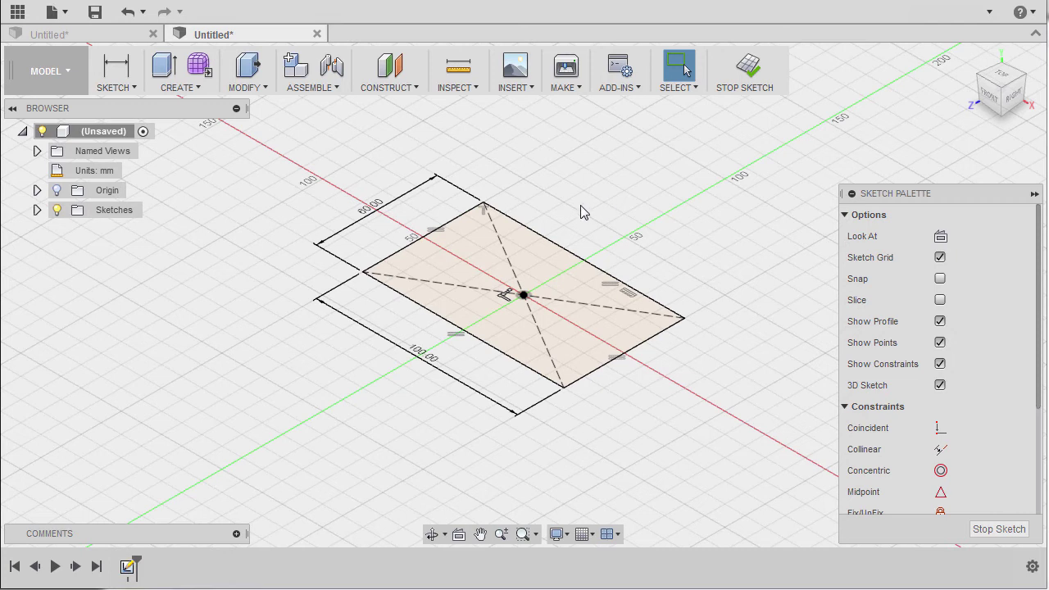
Check the preview preference for coloring sketch geometry by constraint status, leaving the preferences unchanged
{"action": "left_click", "coordinate": [993, 13]}
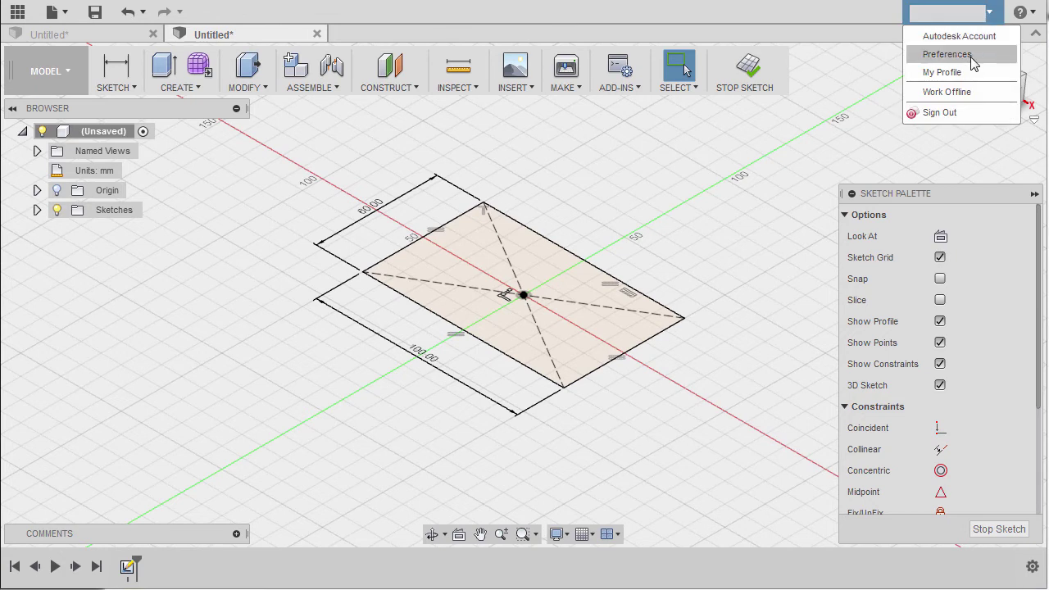
{"action": "left_click", "coordinate": [973, 64]}
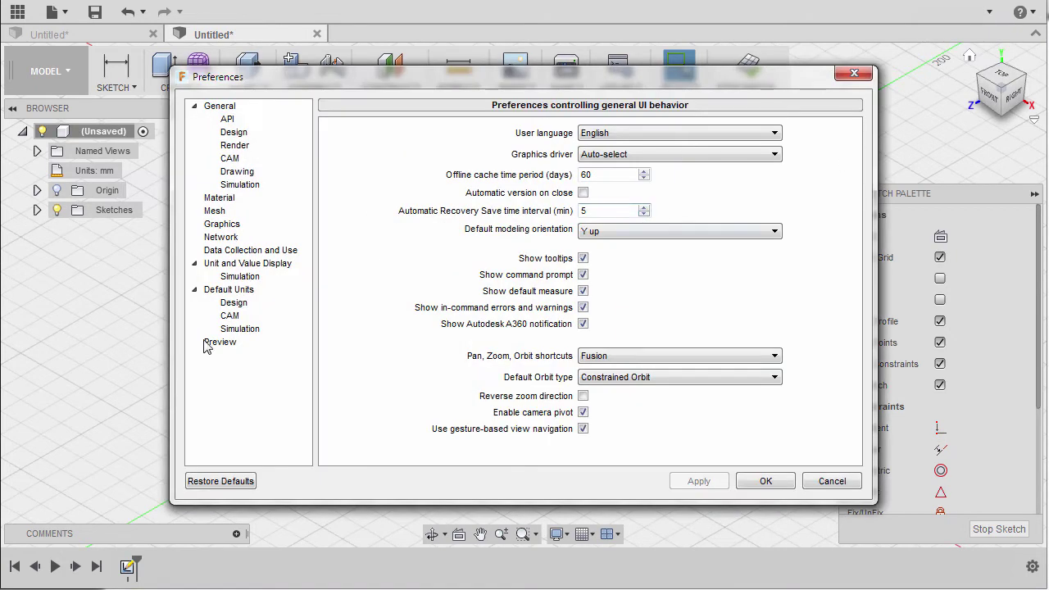
{"action": "left_click", "coordinate": [222, 344]}
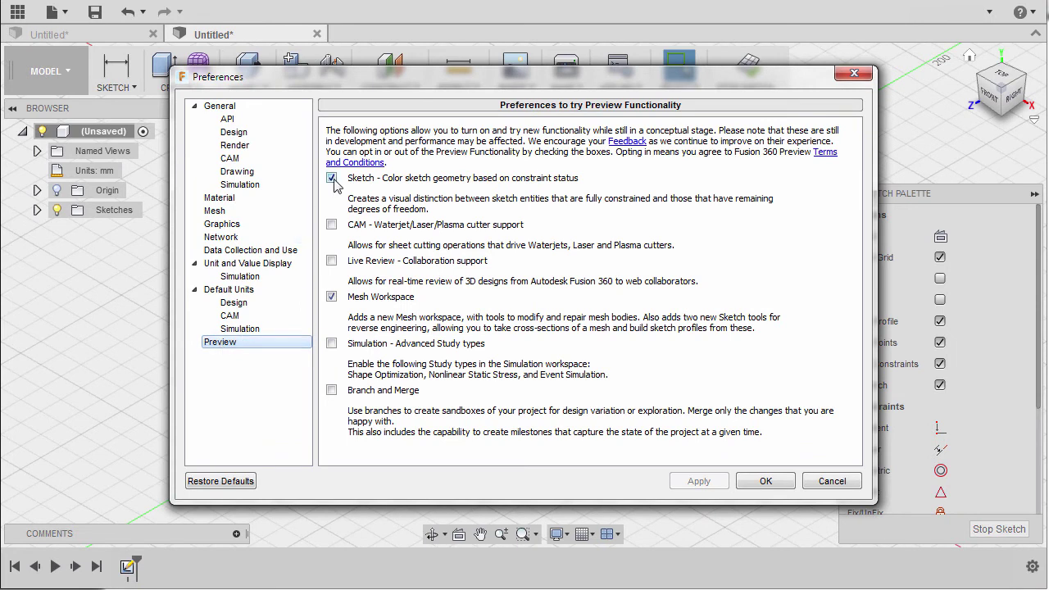
{"action": "left_click", "coordinate": [830, 483]}
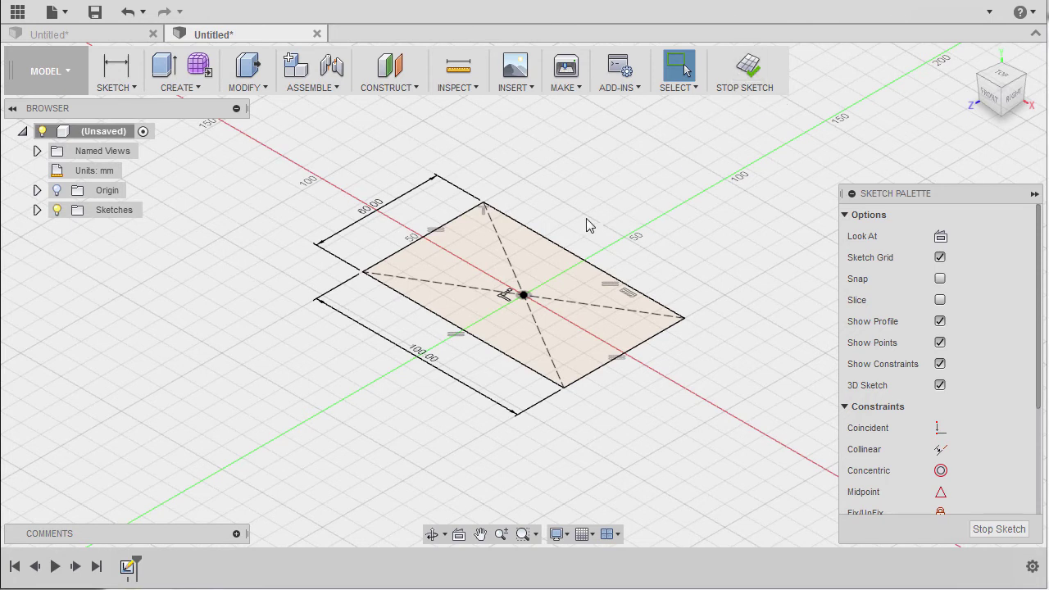
Extrude the rectangular profile 50 mm upward as a new body
{"action": "key", "text": "e"}
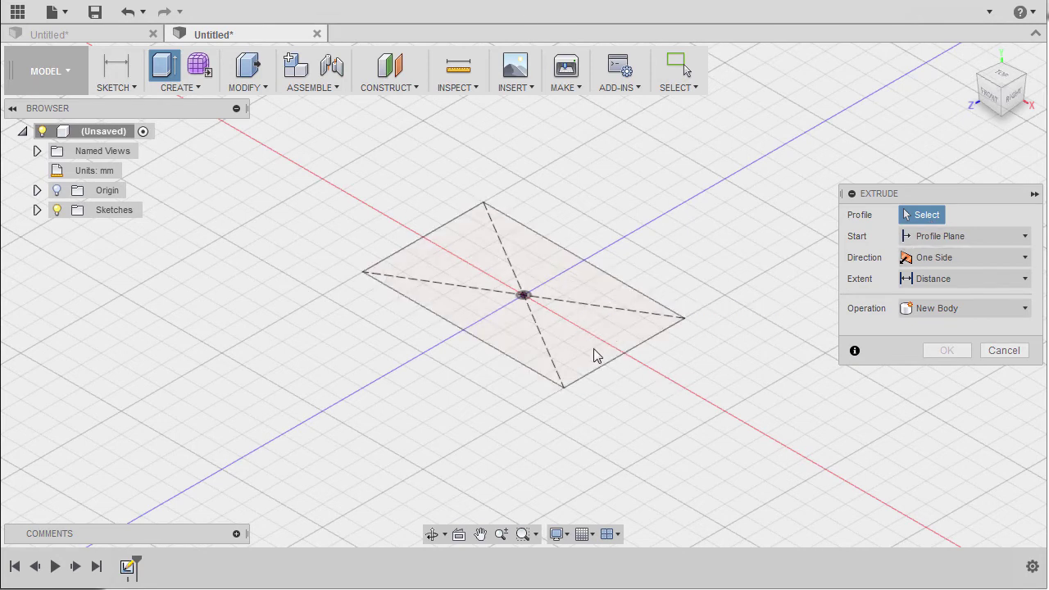
{"action": "left_click", "coordinate": [566, 336]}
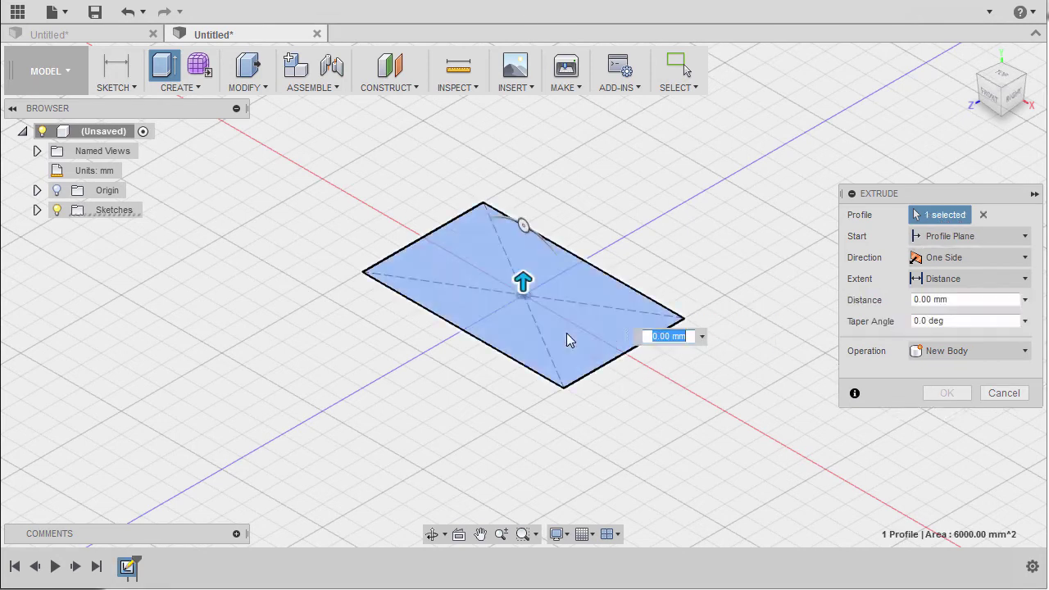
{"action": "middle_click_drag", "start_coordinate": [588, 262], "coordinate": [572, 288]}
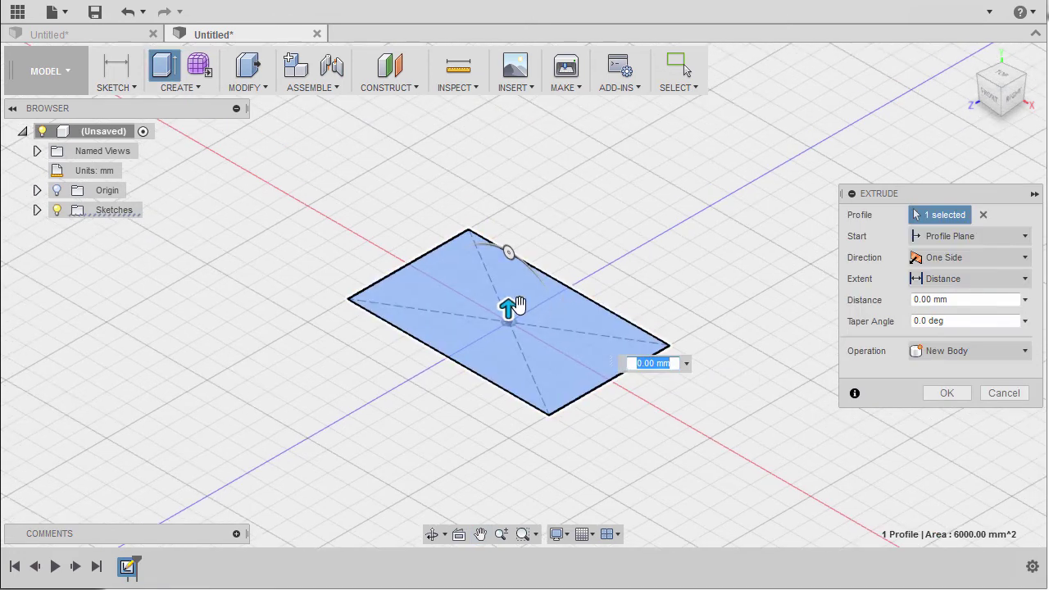
{"action": "left_click_drag", "start_coordinate": [508, 306], "coordinate": [525, 194]}
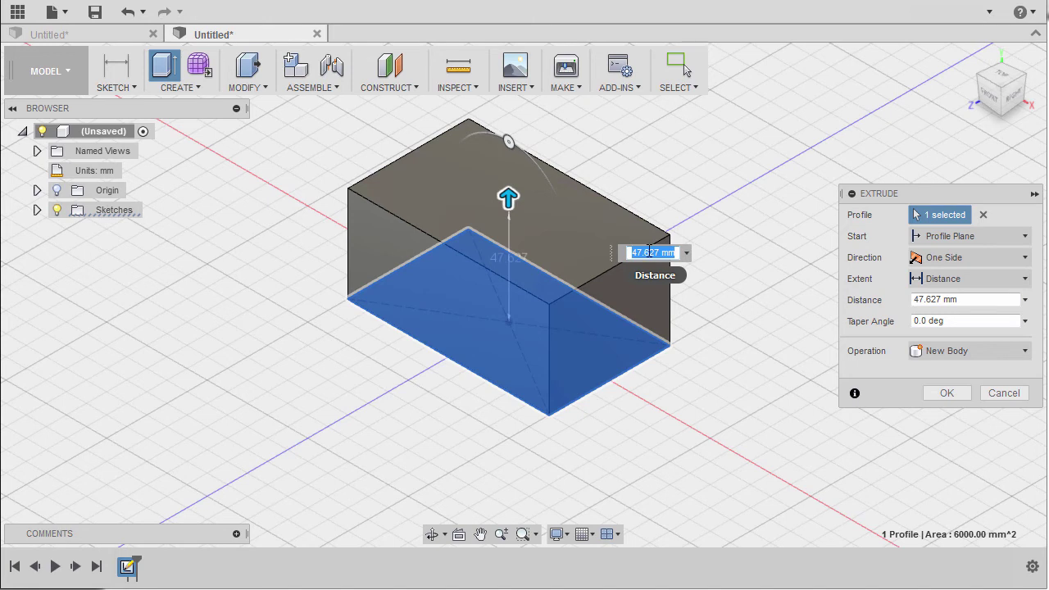
{"action": "type", "text": "50"}
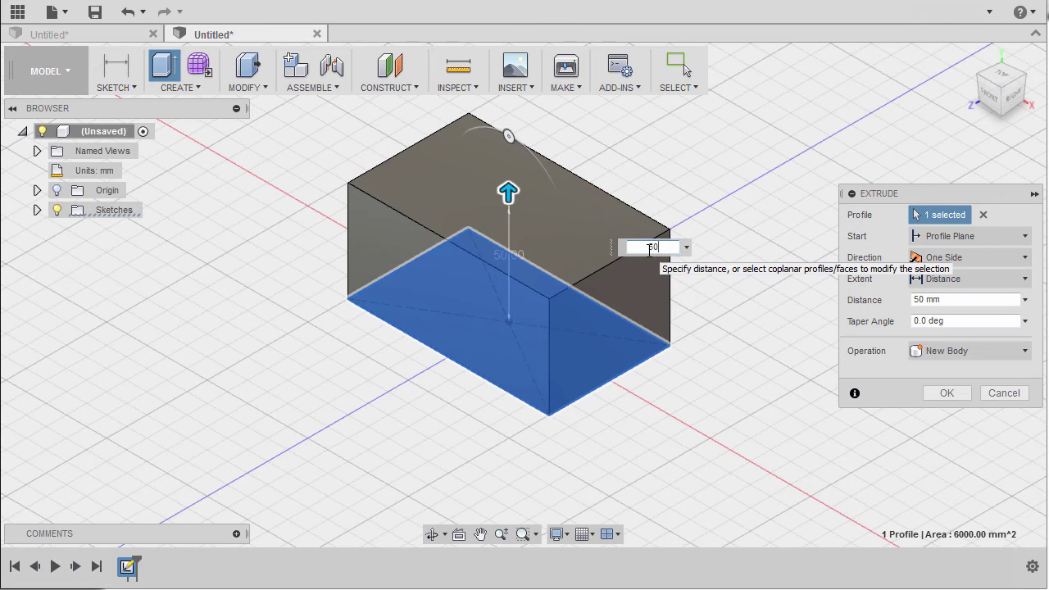
{"action": "key", "text": "Return"}
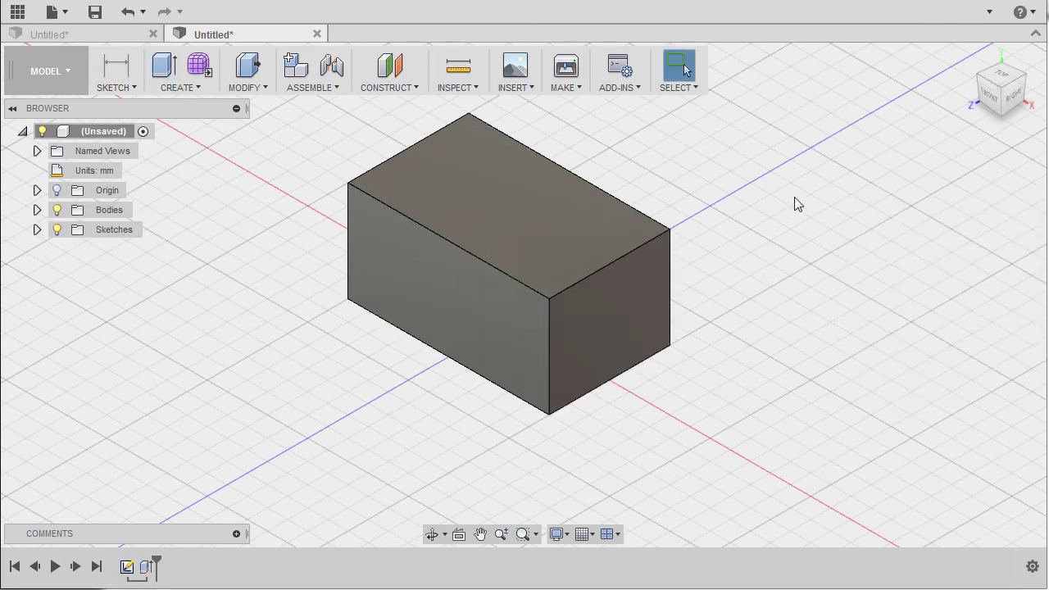
Switch to the browser to consult the March monthly challenge drawing, and return to Fusion 360
{"action": "scroll", "coordinate": [783, 273], "scroll_direction": "up", "scroll_amount": 4}
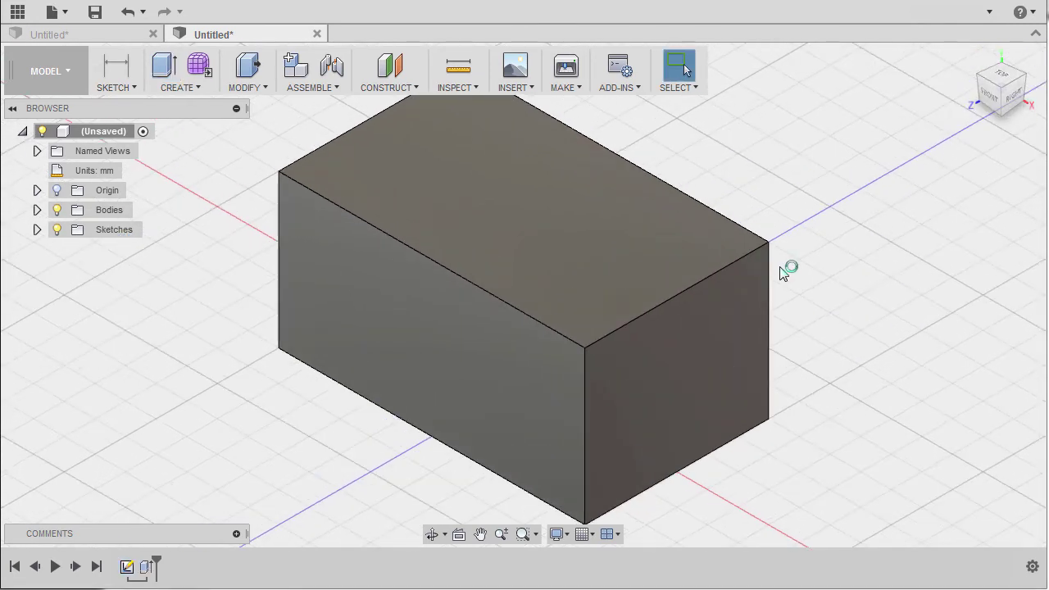
{"action": "key", "text": "alt+Tab"}
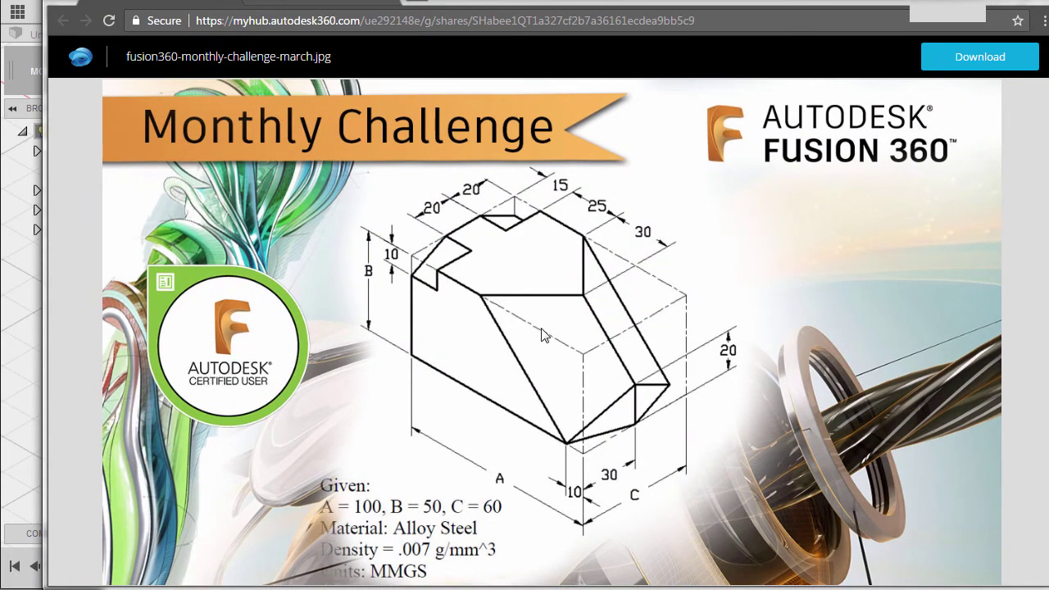
{"action": "left_click", "coordinate": [789, 5]}
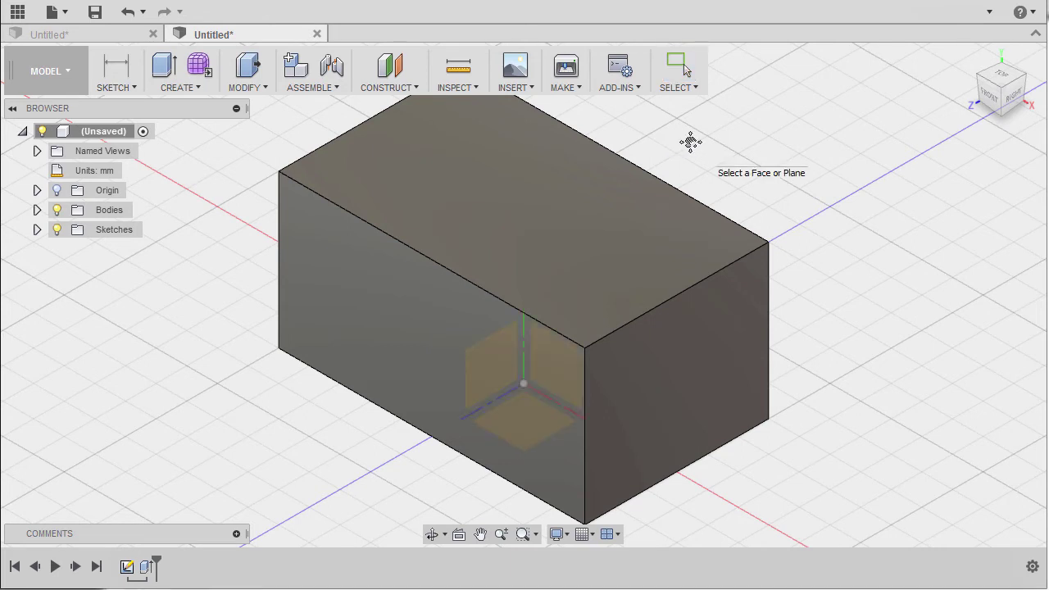
Start a new sketch on the block's top face and leave the Line command
{"action": "left_click", "coordinate": [525, 245]}
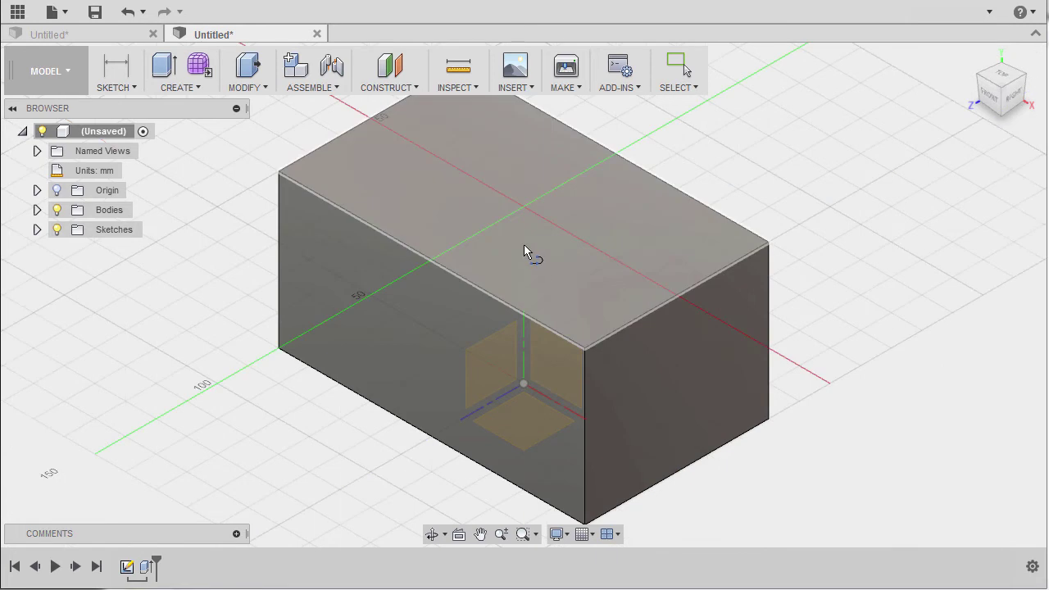
{"action": "left_click", "coordinate": [567, 284]}
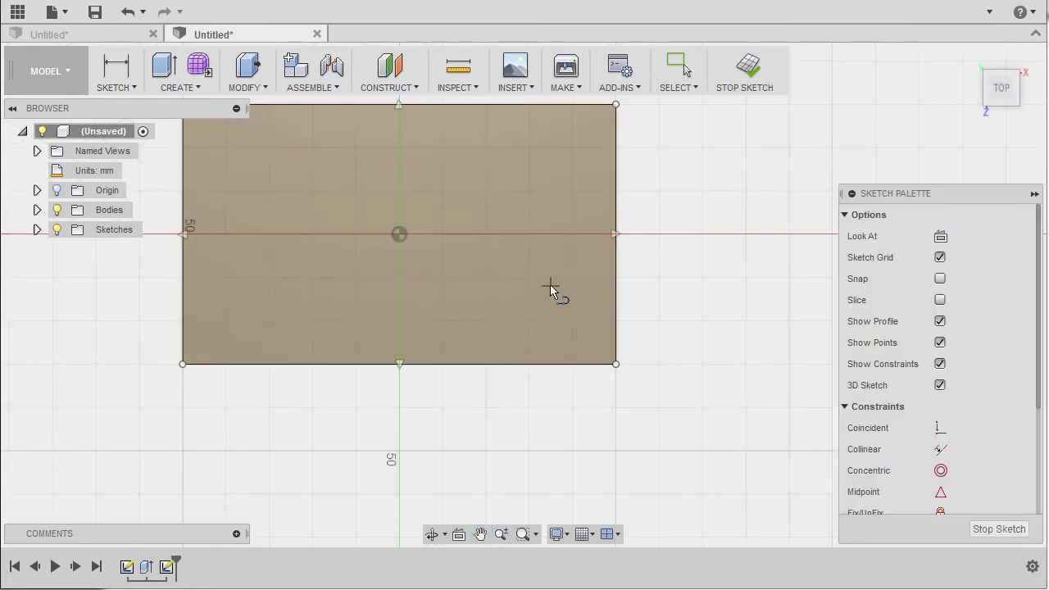
{"action": "key", "text": "l"}
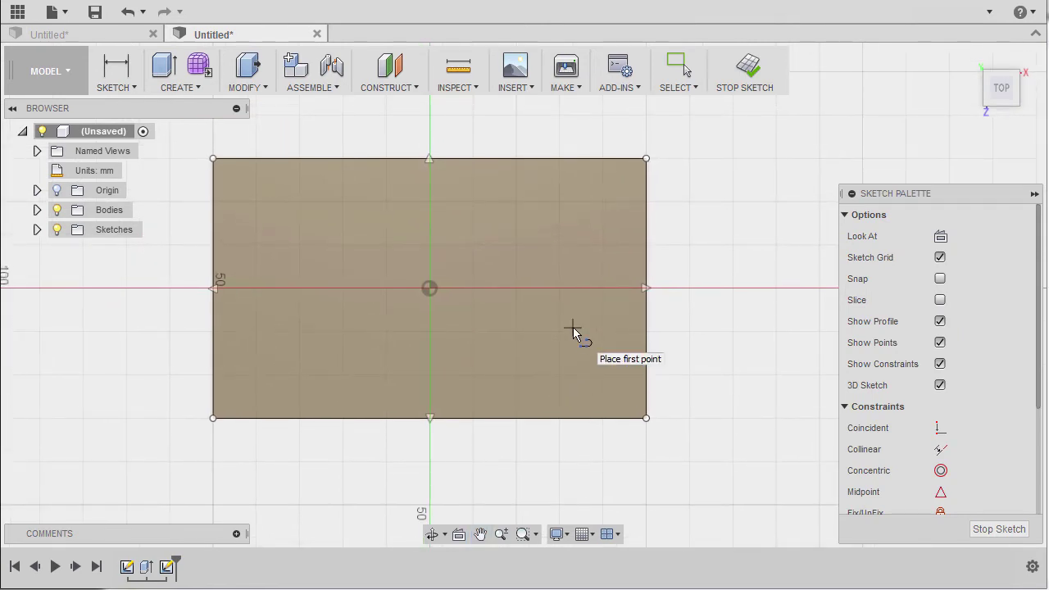
{"action": "key", "text": "Escape"}
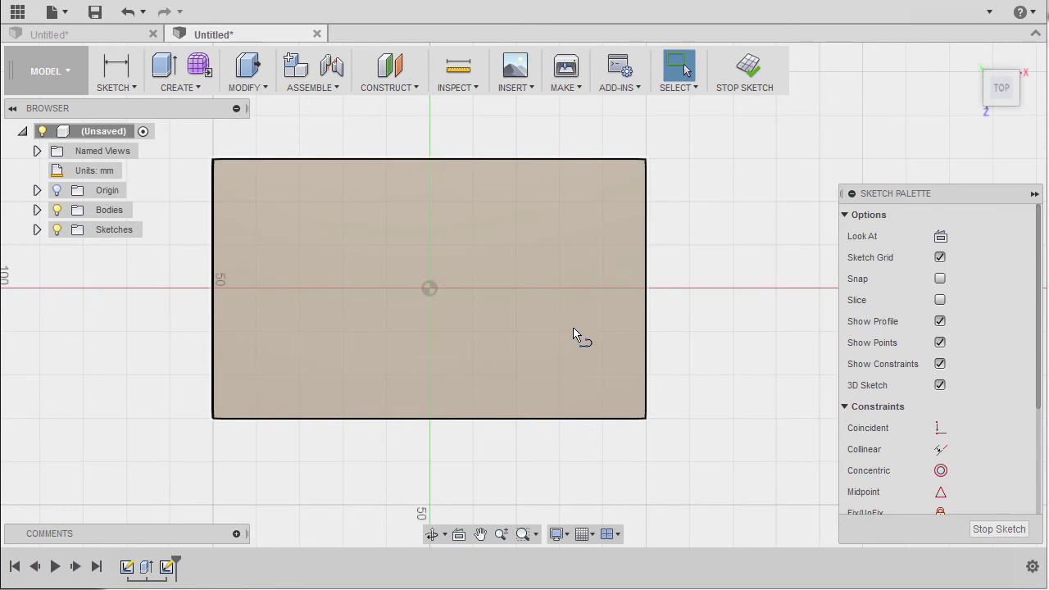
Place sketch points on the block's front edge, about 46 mm from its left corner, and on the horizontal axis about 30 mm right of the origin
{"action": "key", "text": "s"}
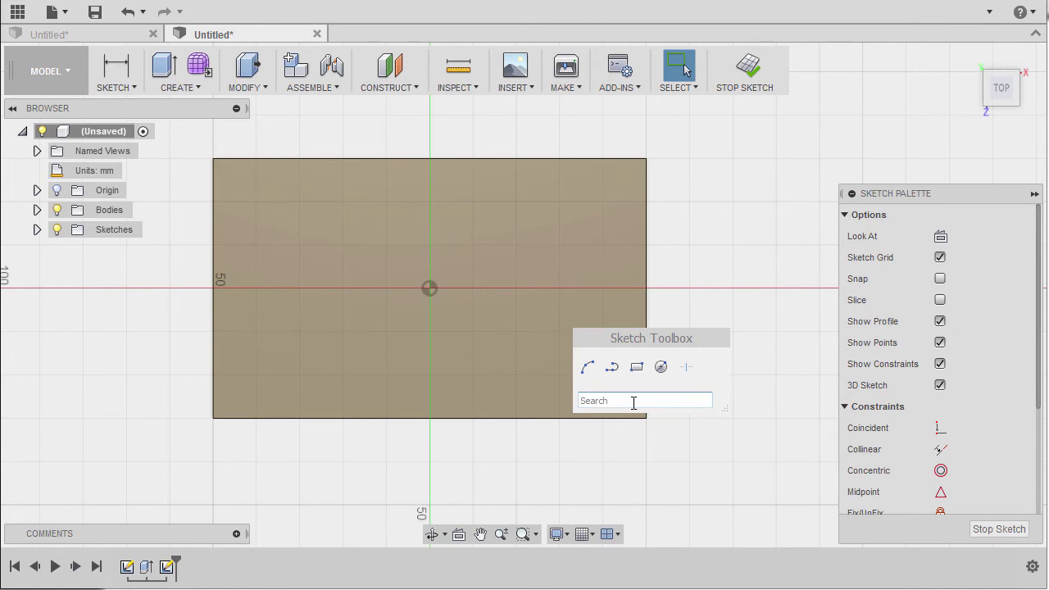
{"action": "type", "text": "po"}
{"action": "mouse_move", "coordinate": [636, 426]}
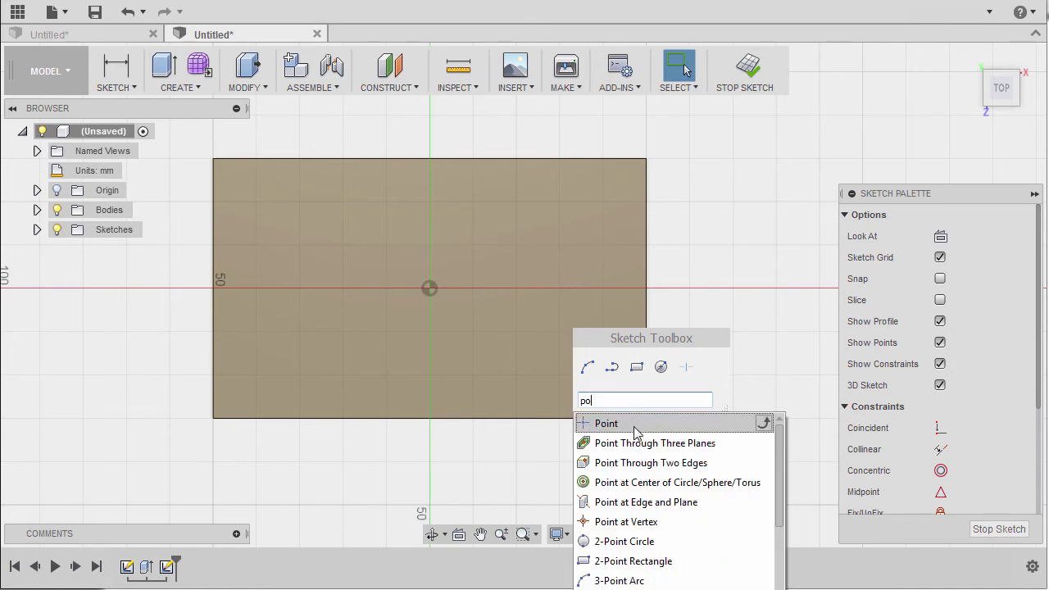
{"action": "left_click", "coordinate": [635, 425]}
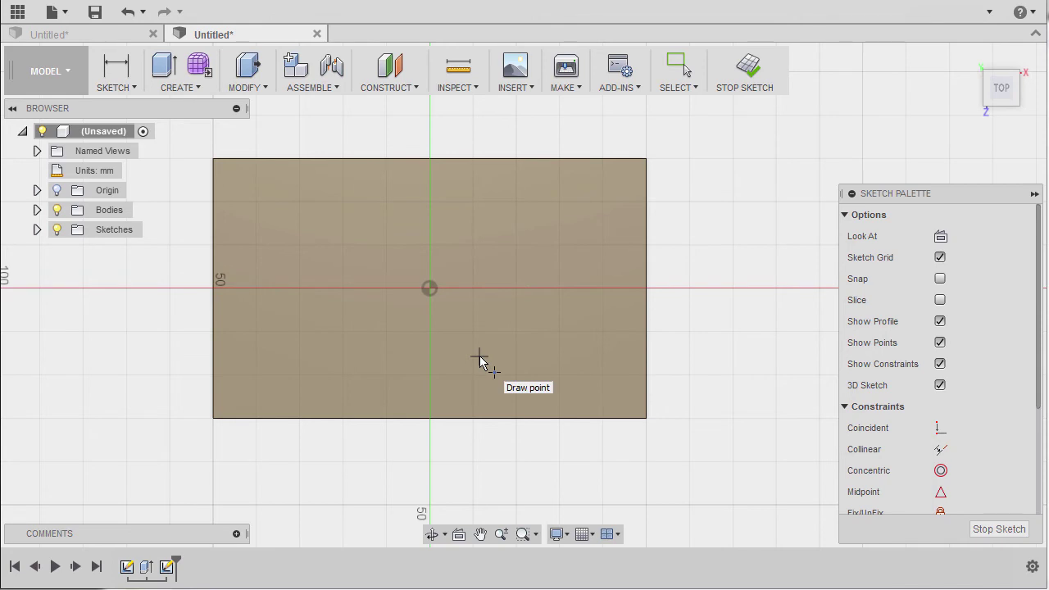
{"action": "left_click", "coordinate": [411, 419]}
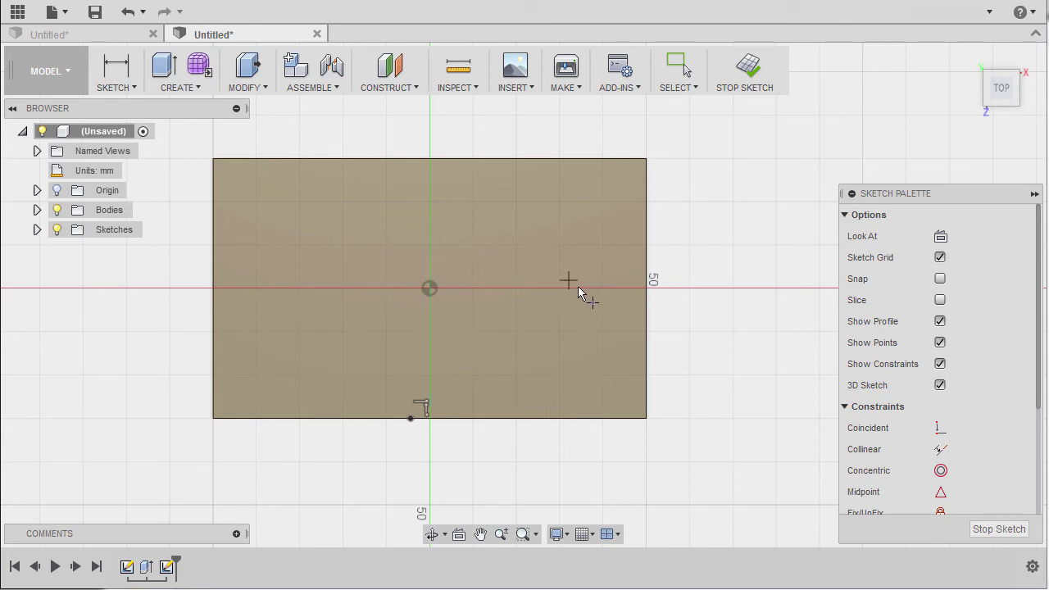
{"action": "left_click", "coordinate": [428, 290]}
{"action": "left_click", "coordinate": [562, 288]}
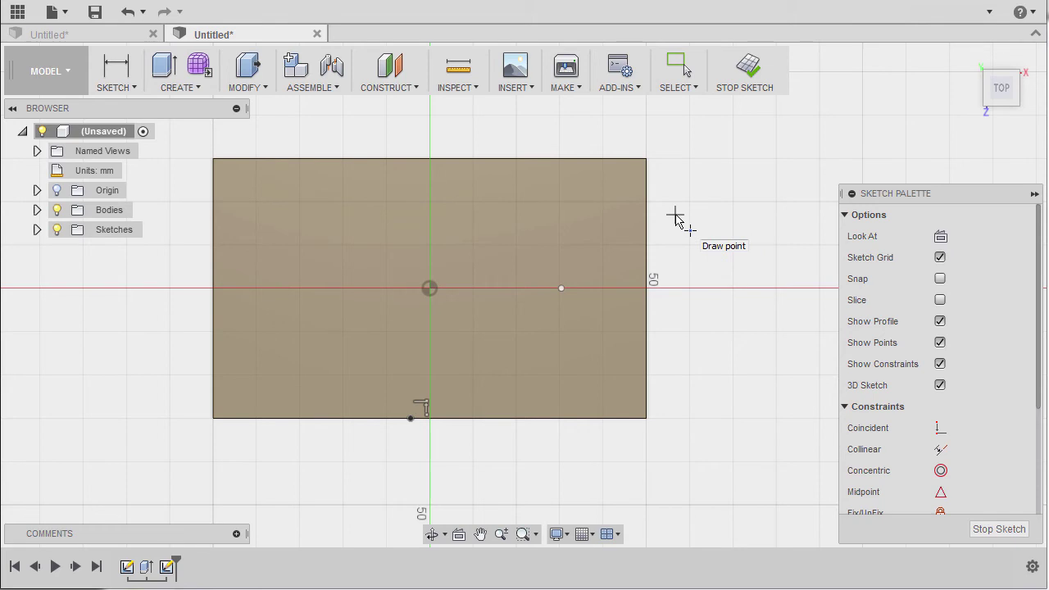
{"action": "key", "text": "Escape"}
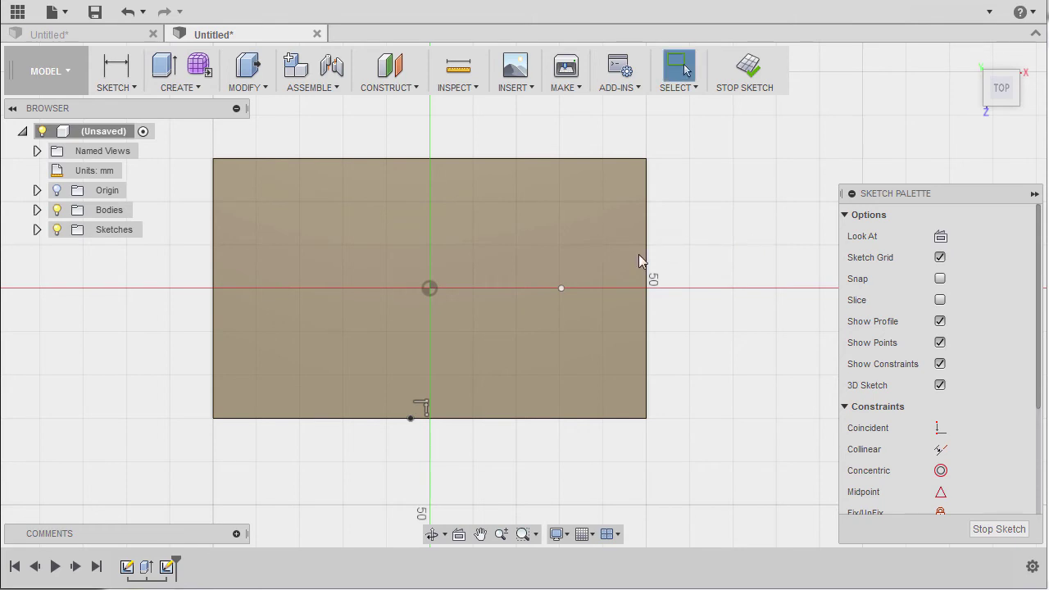
Apply a Horizontal/Vertical constraint between the origin and the sketch point to its right
{"action": "scroll", "coordinate": [942, 414], "scroll_direction": "down", "scroll_amount": 5}
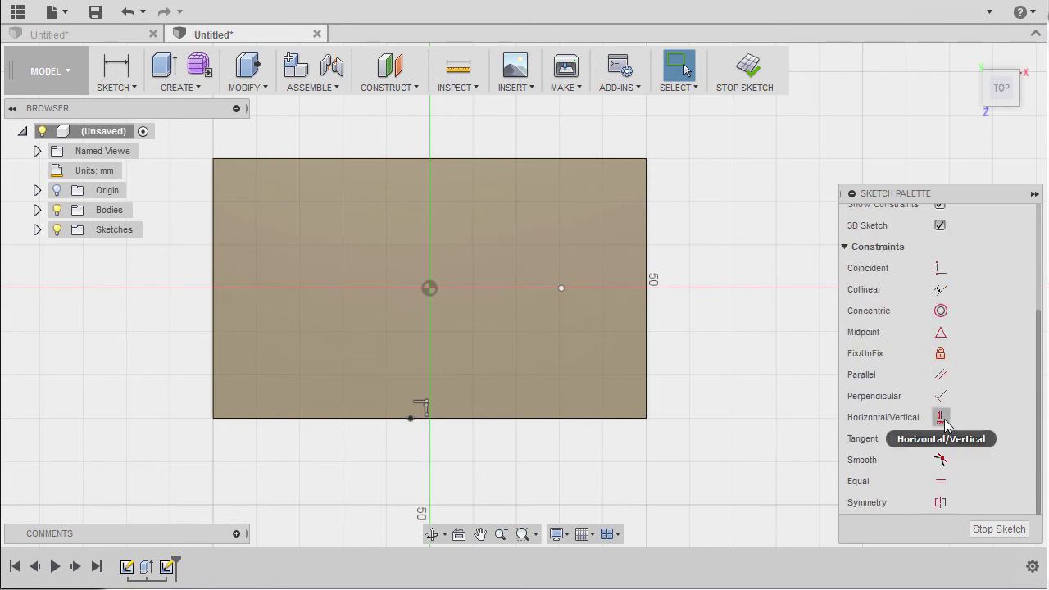
{"action": "left_click", "coordinate": [943, 419]}
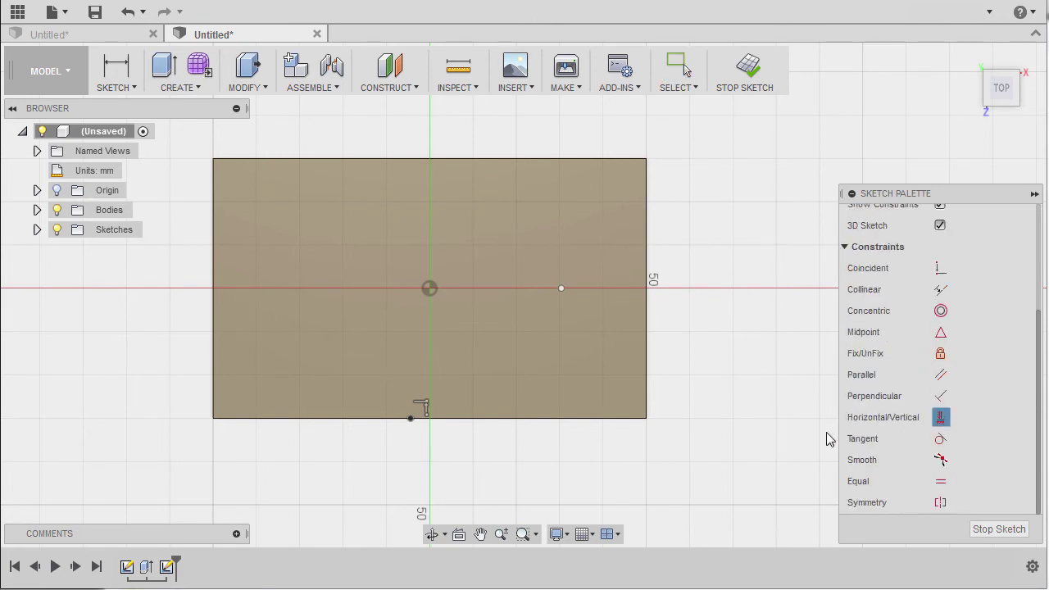
{"action": "left_click", "coordinate": [429, 288]}
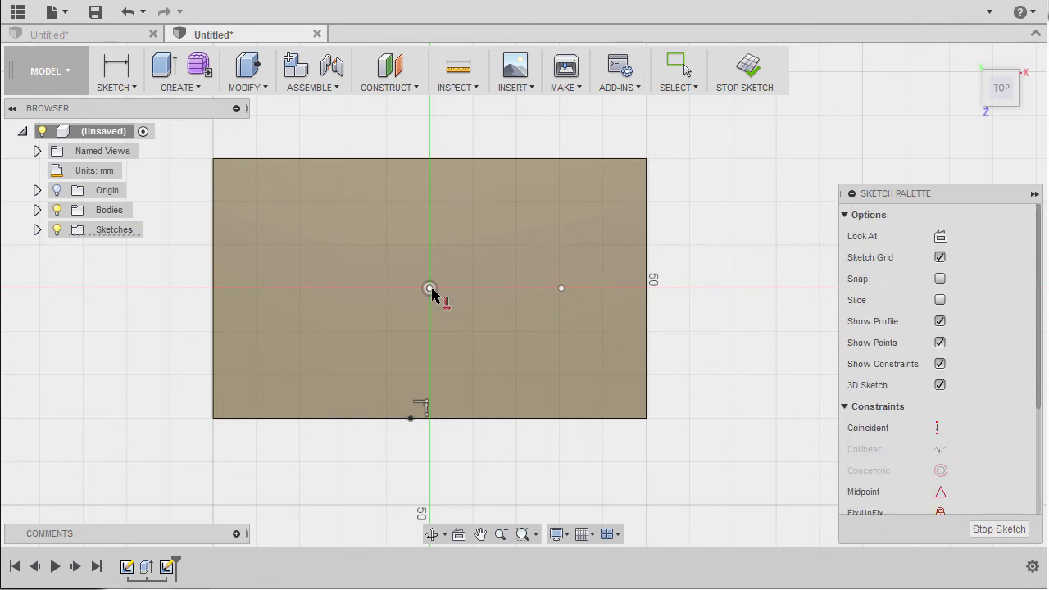
{"action": "left_click", "coordinate": [561, 288]}
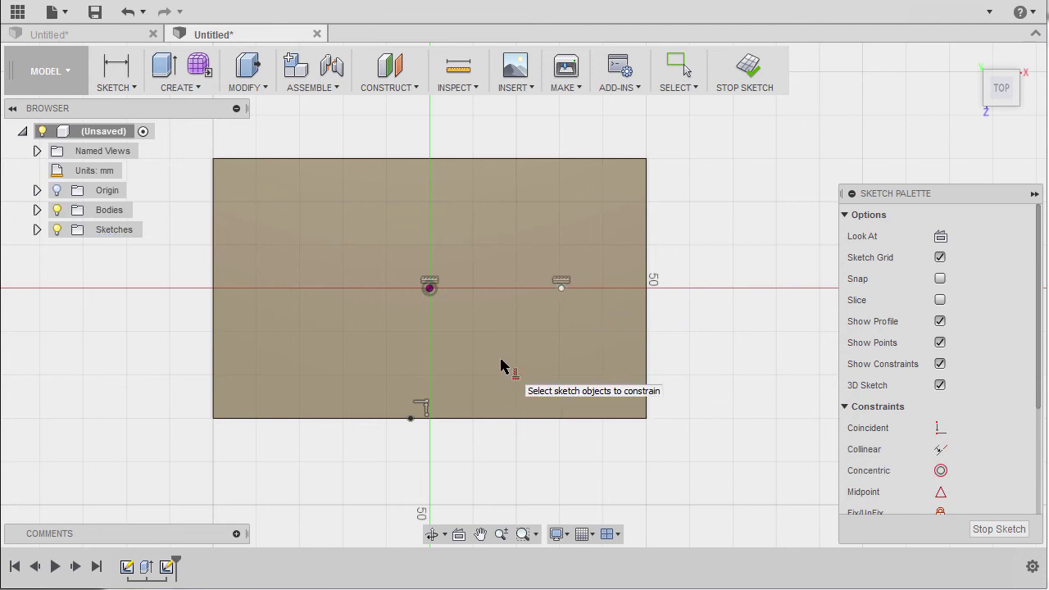
Dimension the front-edge point 40 mm from the block's left edge
{"action": "key", "text": "d"}
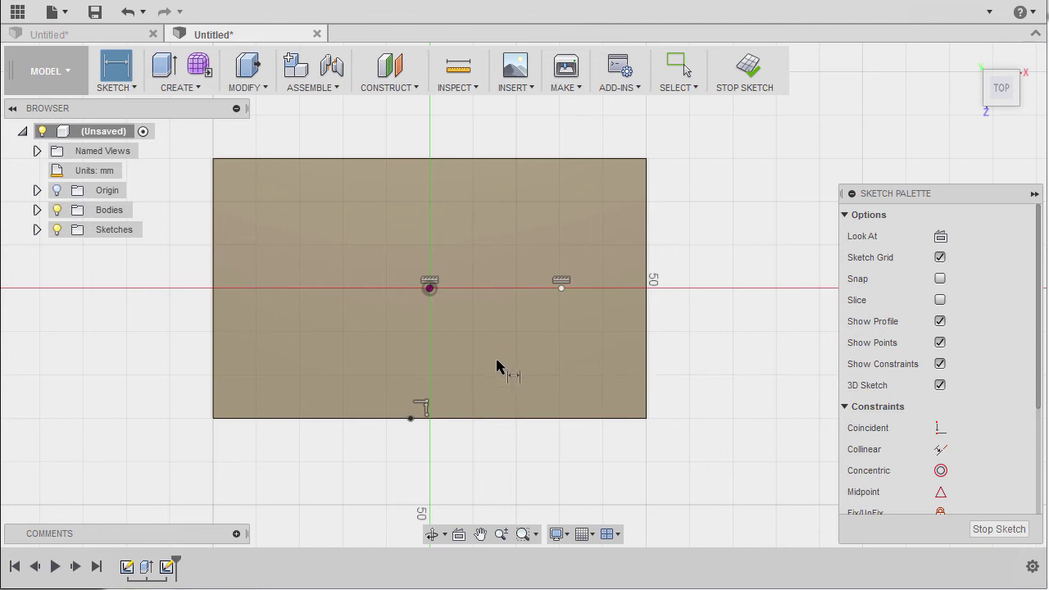
{"action": "left_click", "coordinate": [217, 329]}
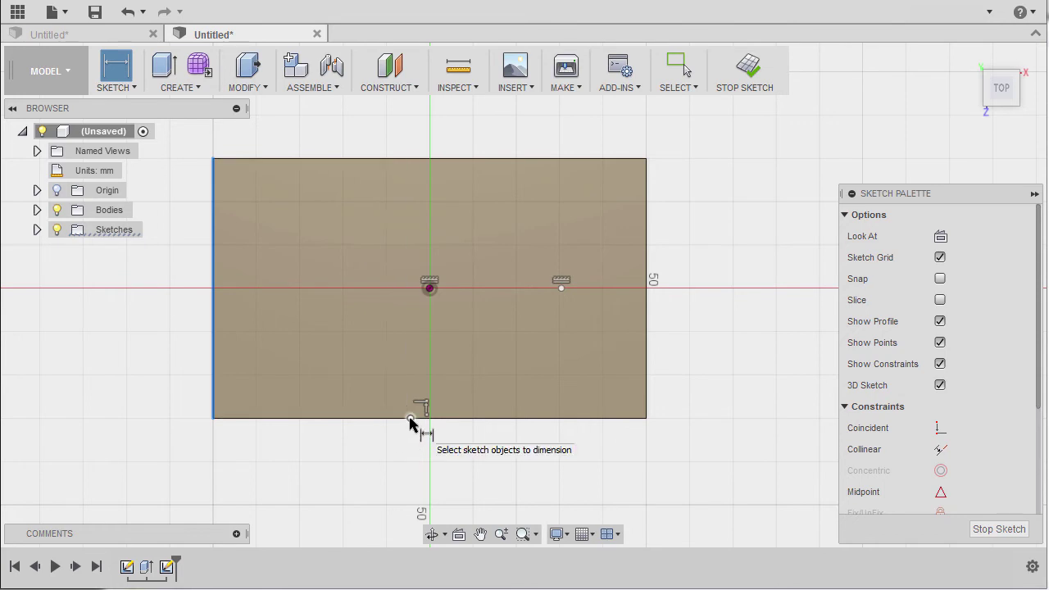
{"action": "left_click", "coordinate": [411, 419]}
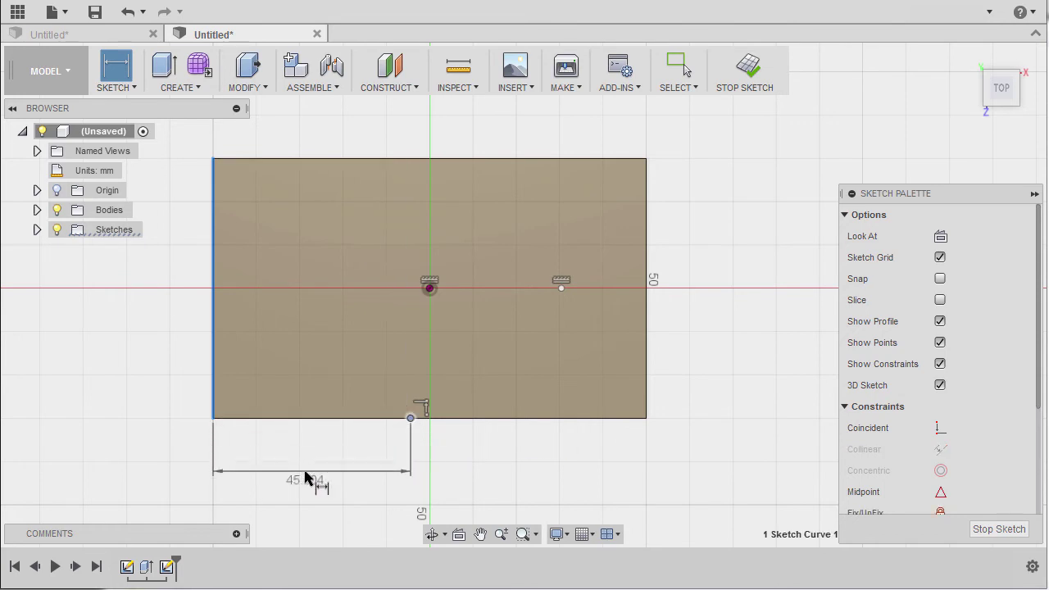
{"action": "left_click", "coordinate": [304, 482]}
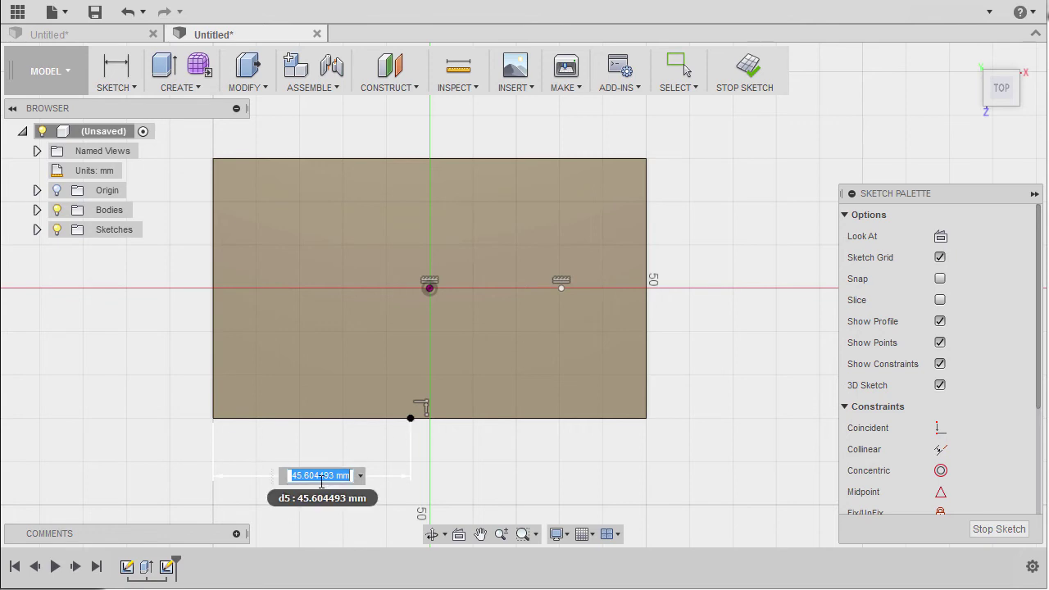
{"action": "type", "text": "15"}
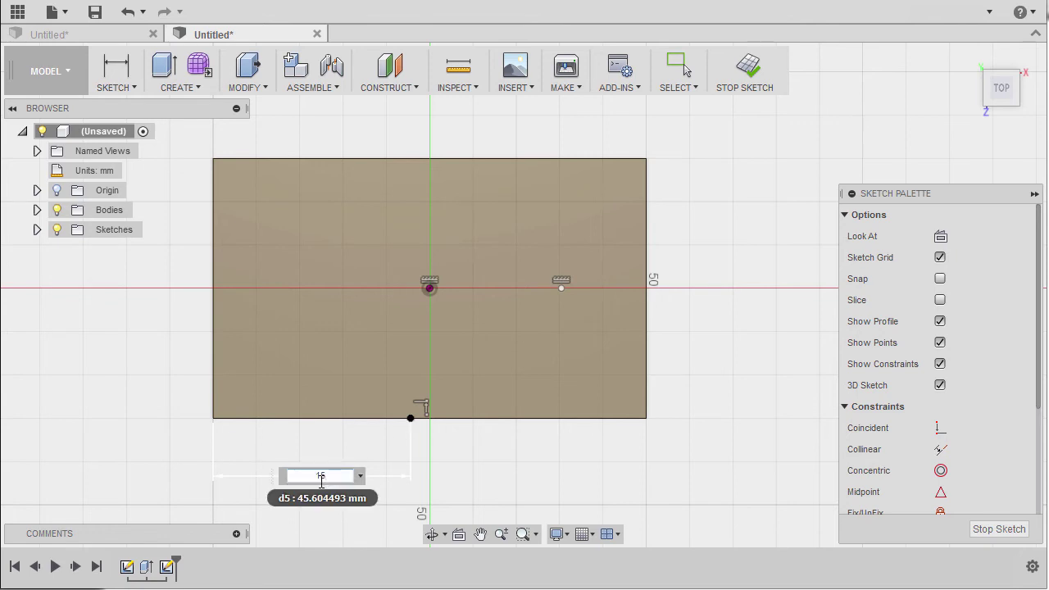
{"action": "type", "text": "-25"}
{"action": "key", "text": "Return"}
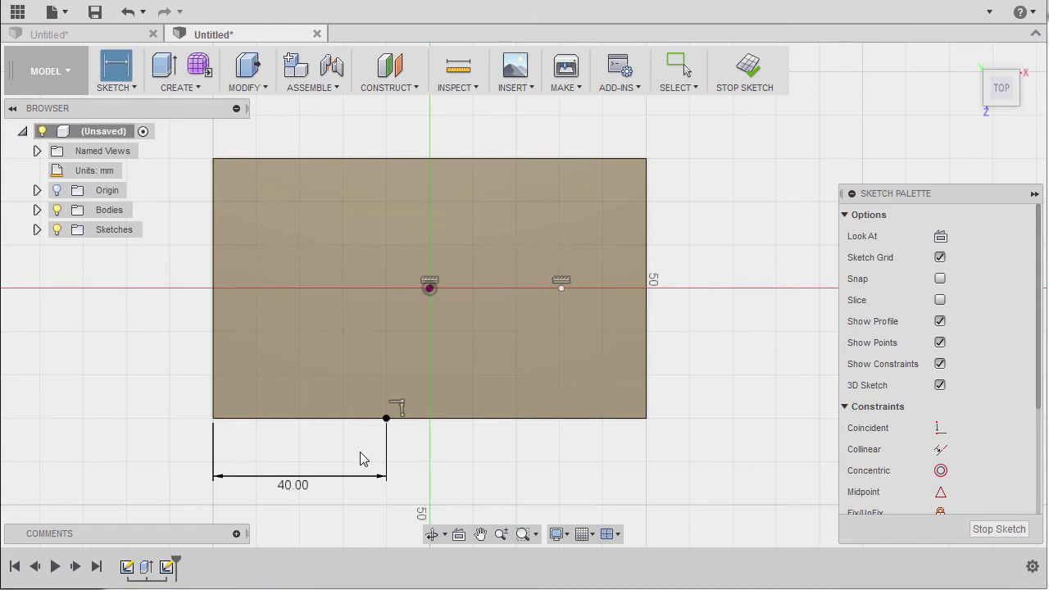
Dimension the horizontal distance between the front-edge point and the point right of the origin as 30 mm, and finish the sketch
{"action": "left_click", "coordinate": [430, 288]}
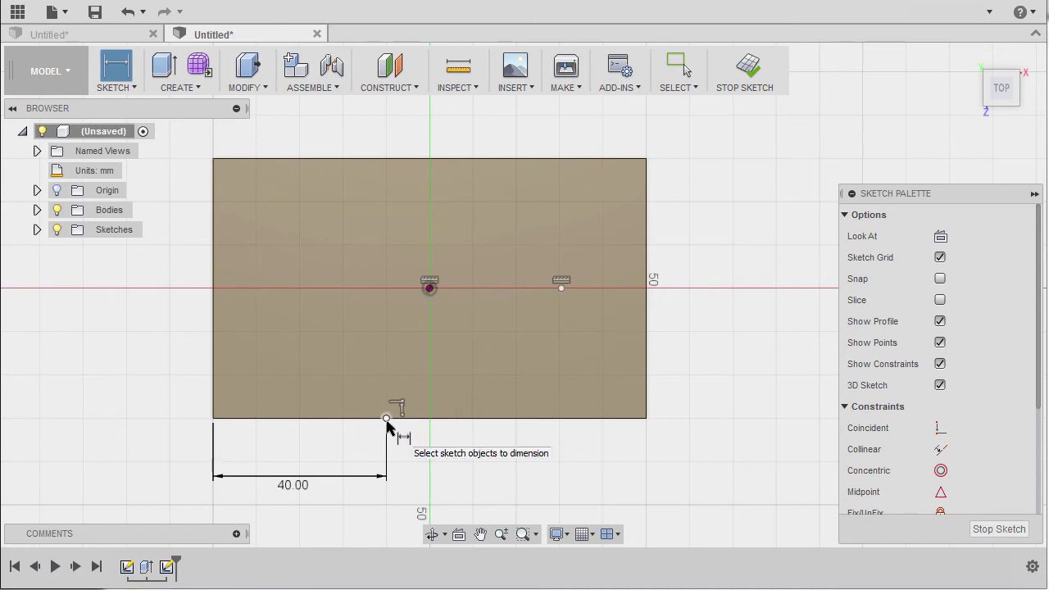
{"action": "left_click", "coordinate": [561, 288]}
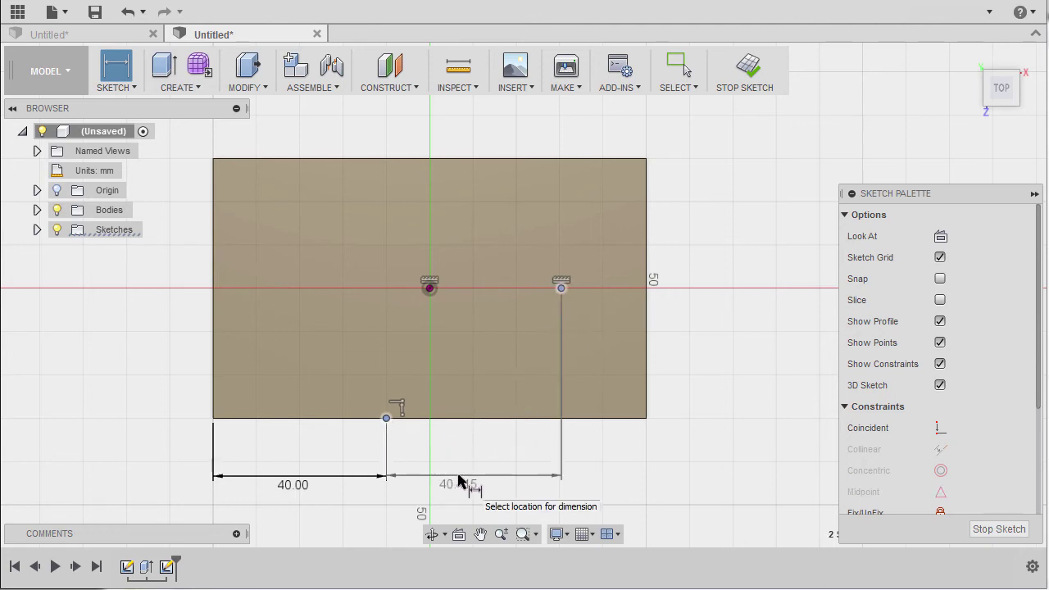
{"action": "left_click", "coordinate": [459, 481]}
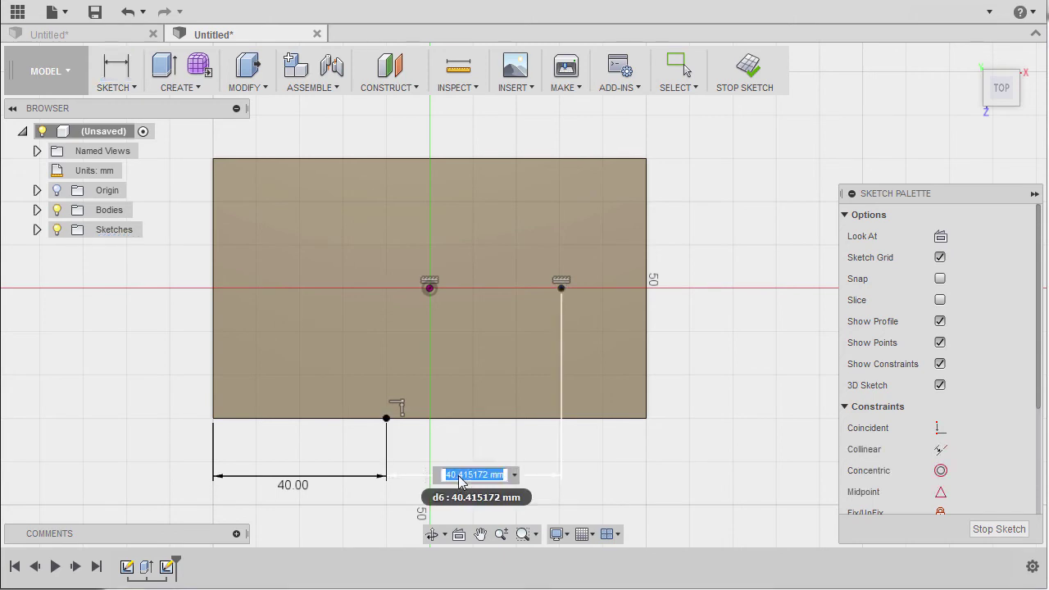
{"action": "type", "text": "30"}
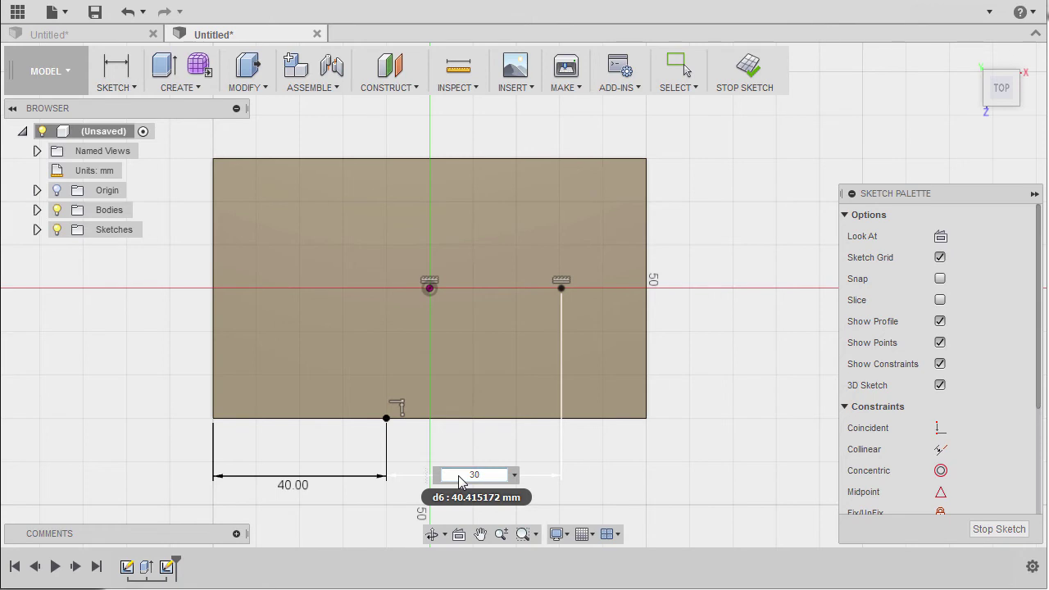
{"action": "key", "text": "Return"}
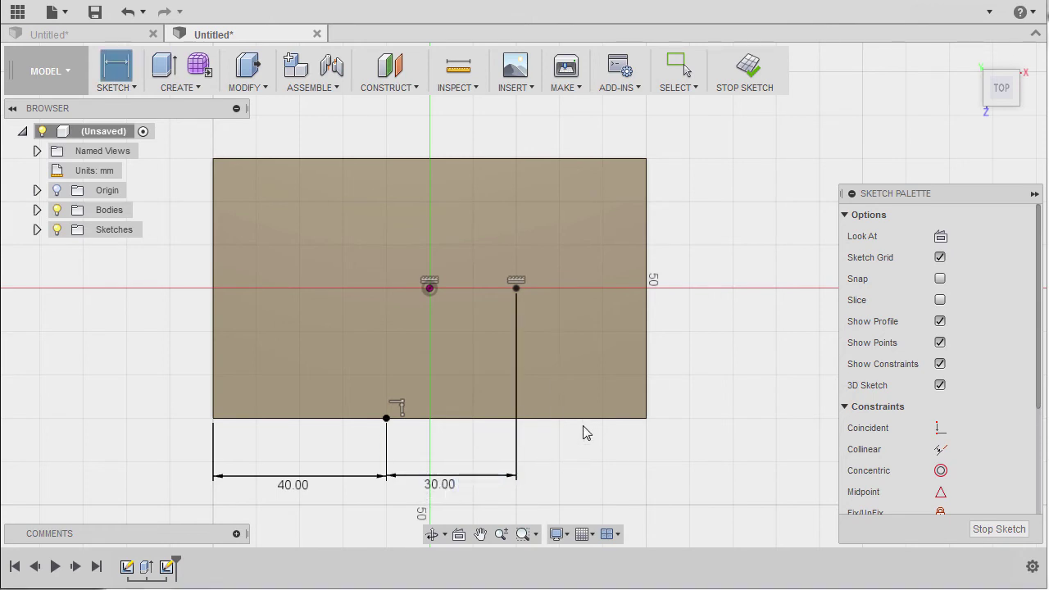
{"action": "left_click", "coordinate": [749, 72]}
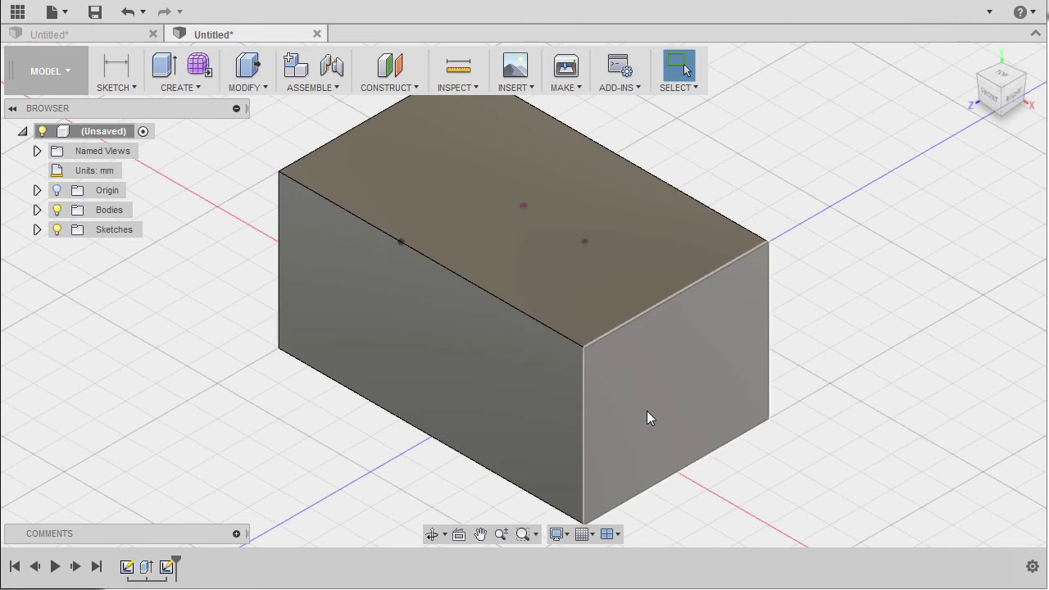
Start a new sketch on the block's bottom face with the Line command
{"action": "middle_click_drag", "start_coordinate": [645, 411], "coordinate": [663, 252], "text": "shift"}
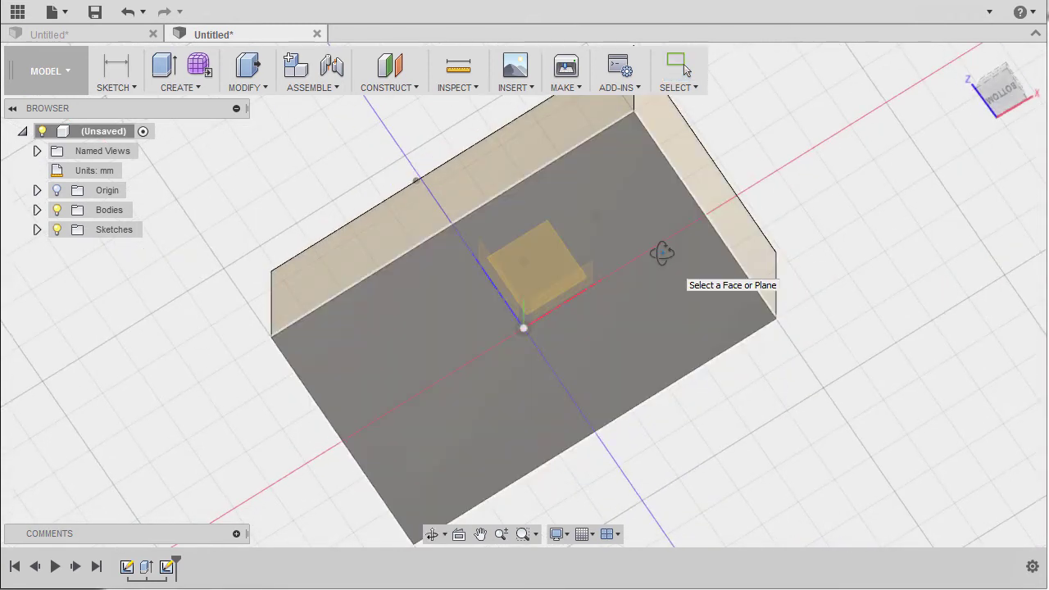
{"action": "left_click", "coordinate": [662, 252]}
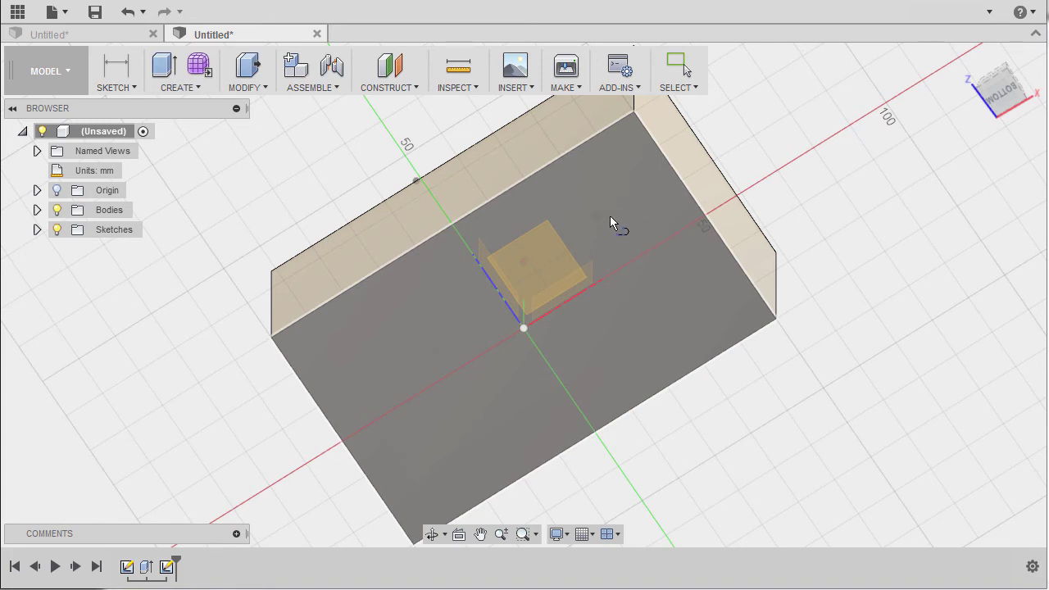
{"action": "middle_click_drag", "start_coordinate": [611, 216], "coordinate": [605, 251], "text": "shift"}
{"action": "left_click", "coordinate": [629, 257]}
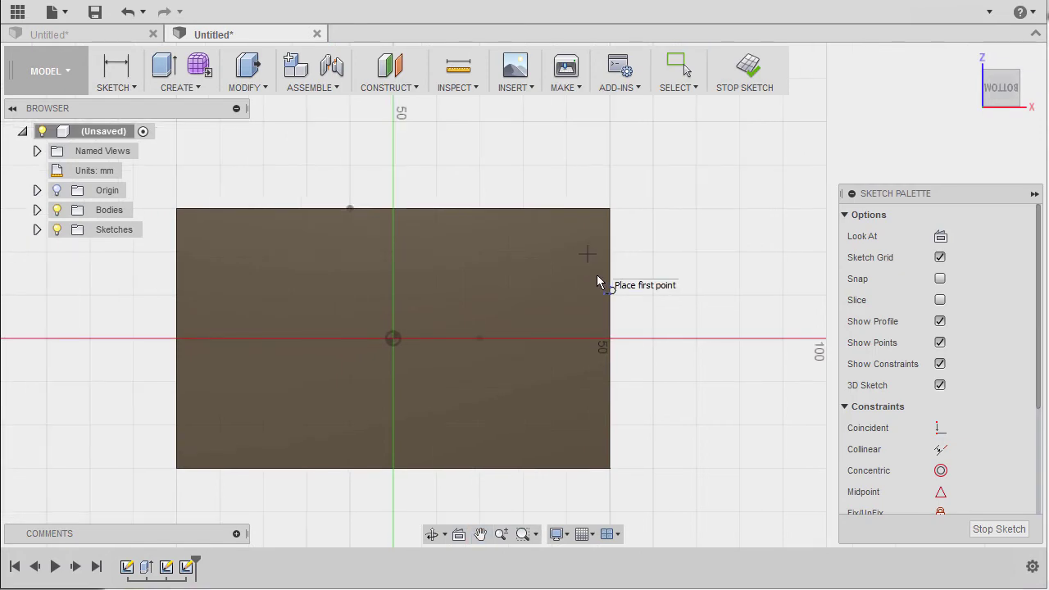
Sketch a diagonal line across the bottom face's front-right corner, starting about 25 mm from the corner on the front edge and ending on the right edge
{"action": "mouse_move", "coordinate": [597, 281]}
{"action": "middle_mouse_down", "text": "shift"}
{"action": "mouse_move", "coordinate": [579, 304]}
{"action": "mouse_move", "coordinate": [562, 496]}
{"action": "mouse_move", "coordinate": [543, 243]}
{"action": "middle_mouse_up", "text": "shift"}
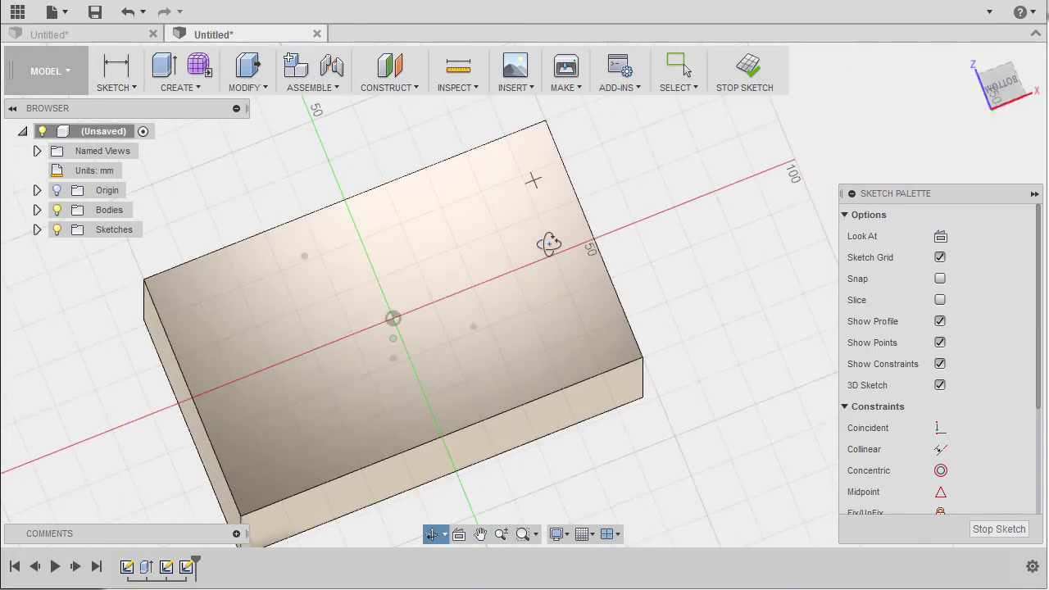
{"action": "left_click", "coordinate": [941, 236]}
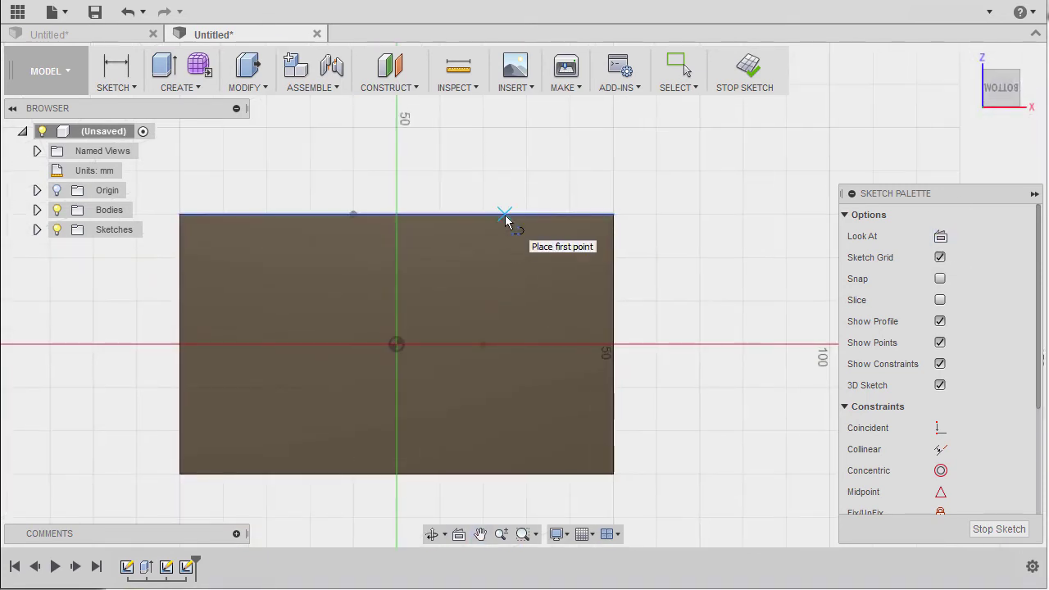
{"action": "left_click", "coordinate": [505, 215]}
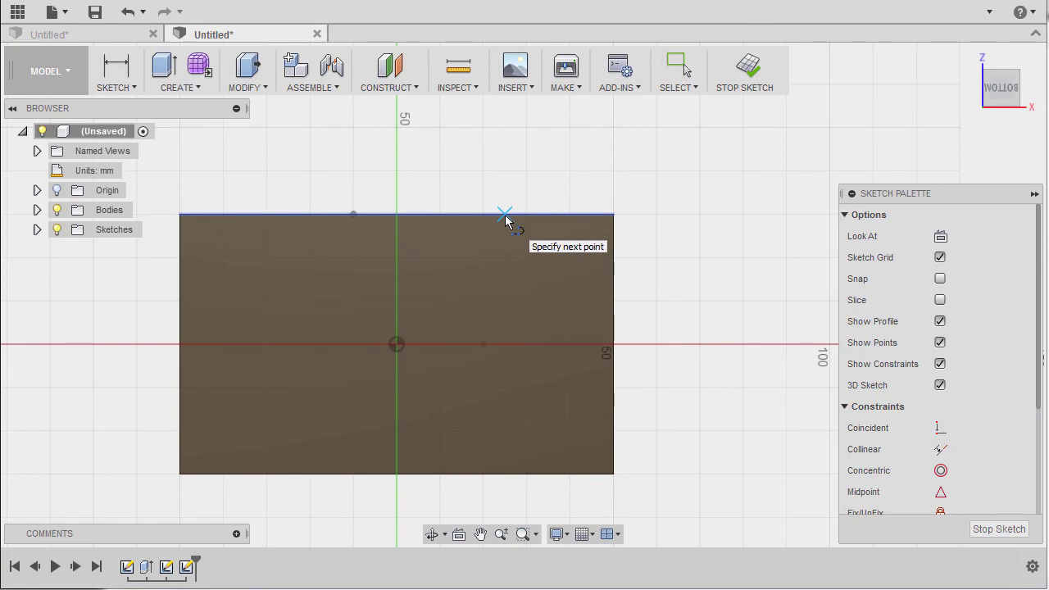
{"action": "double_click", "coordinate": [614, 329]}
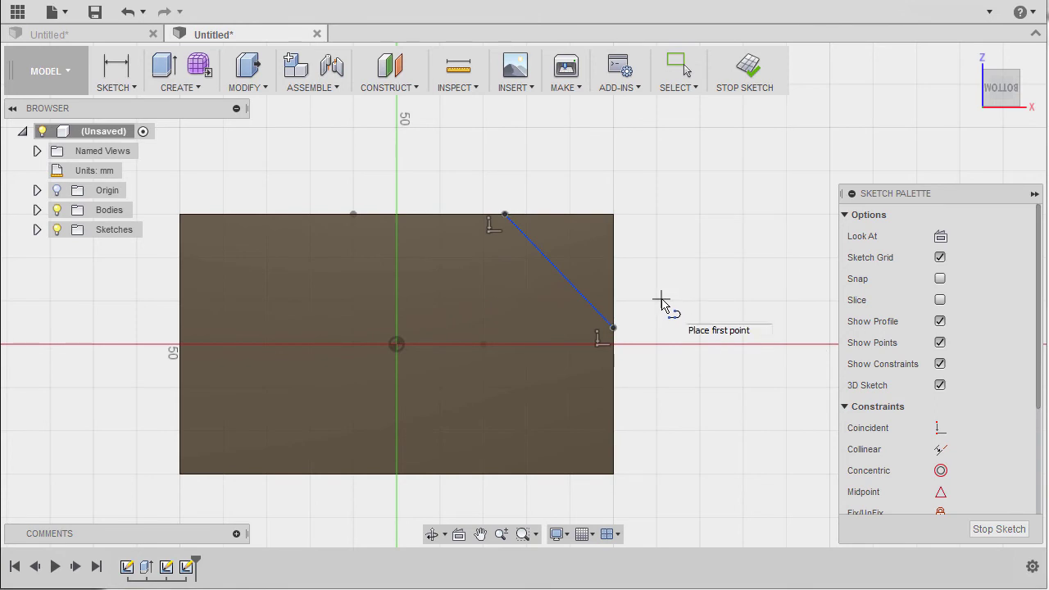
{"action": "key", "text": "Escape"}
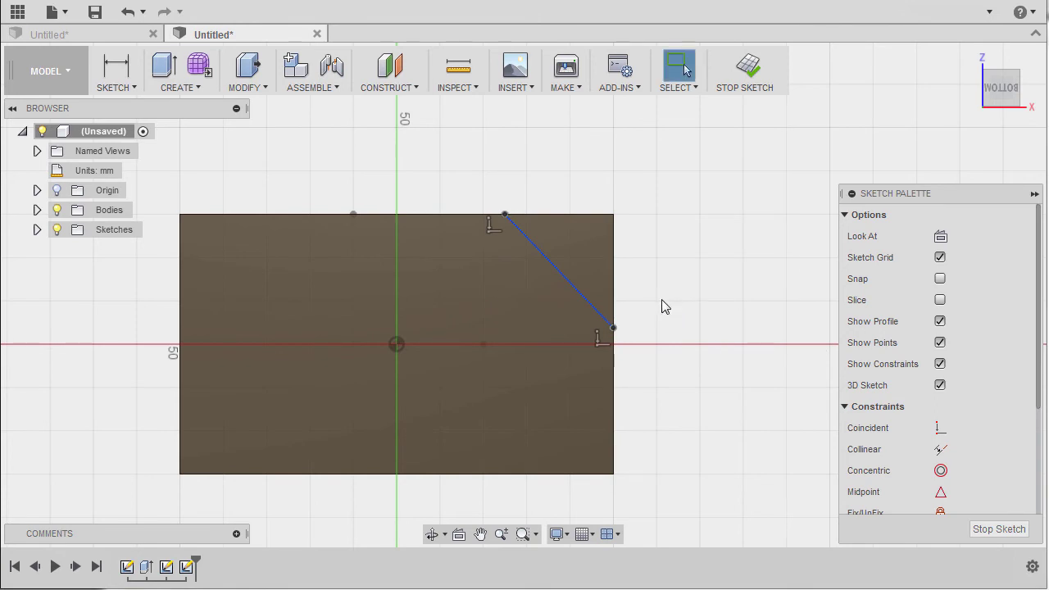
Dimension the diagonal line's front-edge endpoint 10 mm from the block's right edge
{"action": "key", "text": "d"}
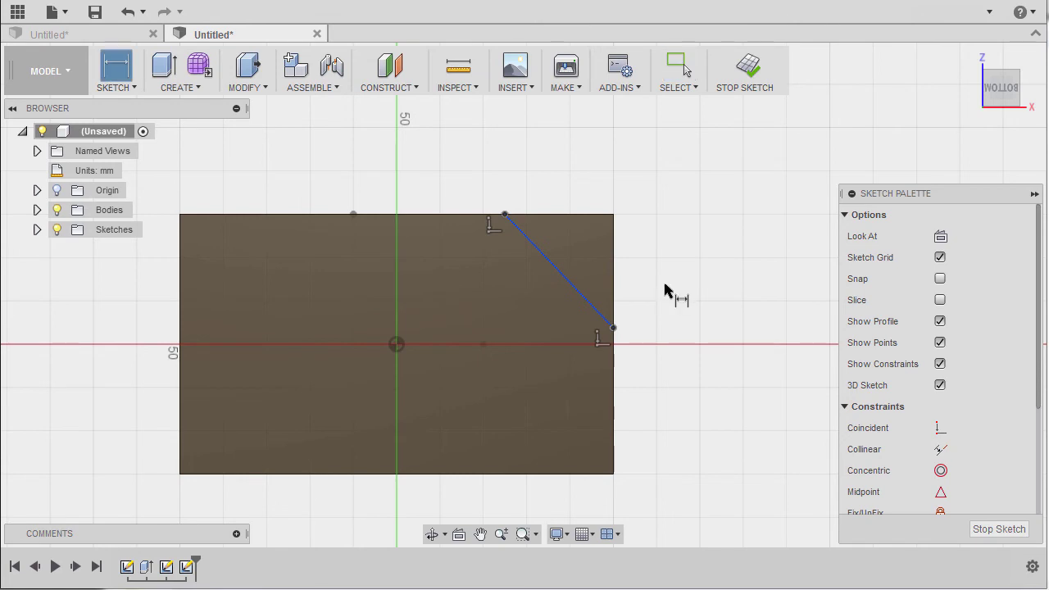
{"action": "left_click", "coordinate": [506, 213]}
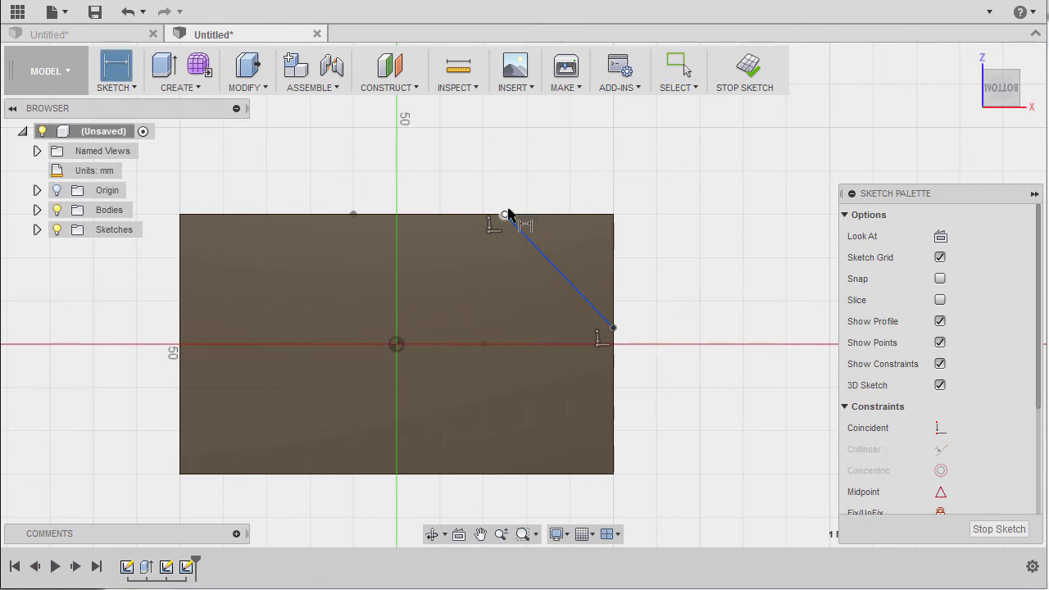
{"action": "left_click", "coordinate": [615, 256]}
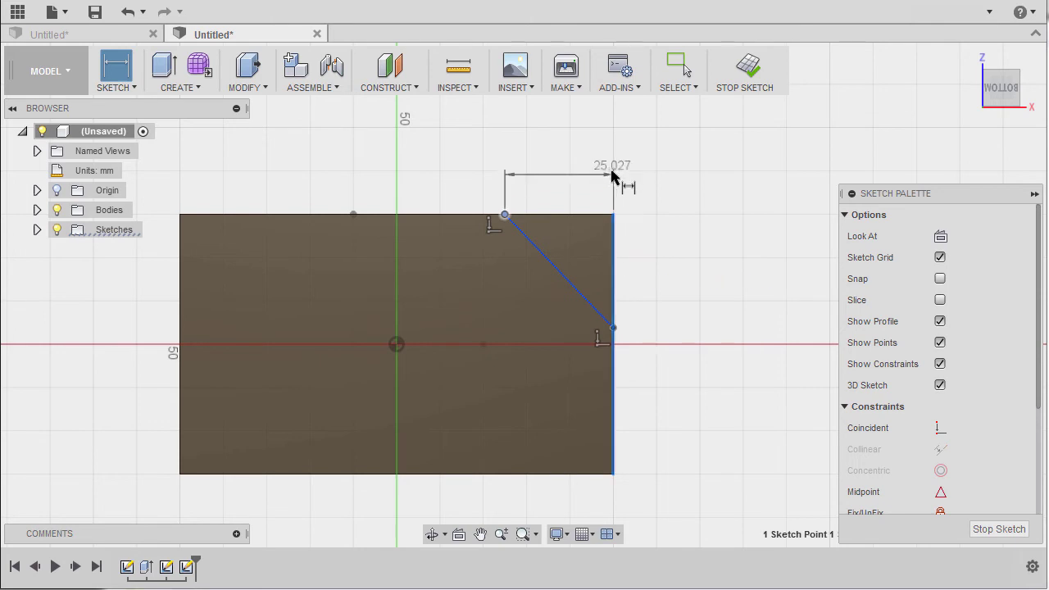
{"action": "left_click", "coordinate": [559, 180]}
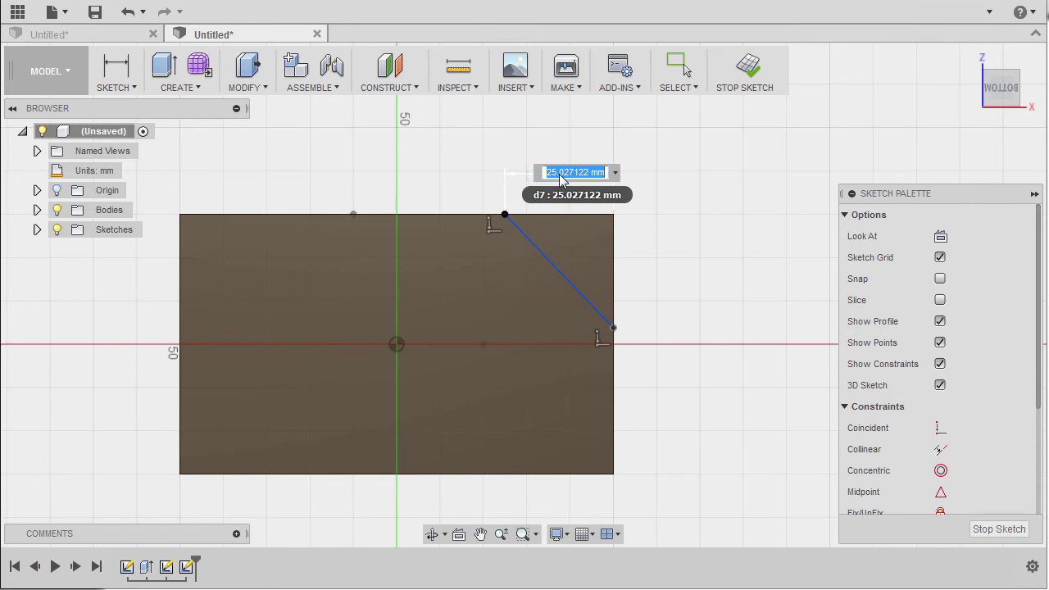
{"action": "type", "text": "10"}
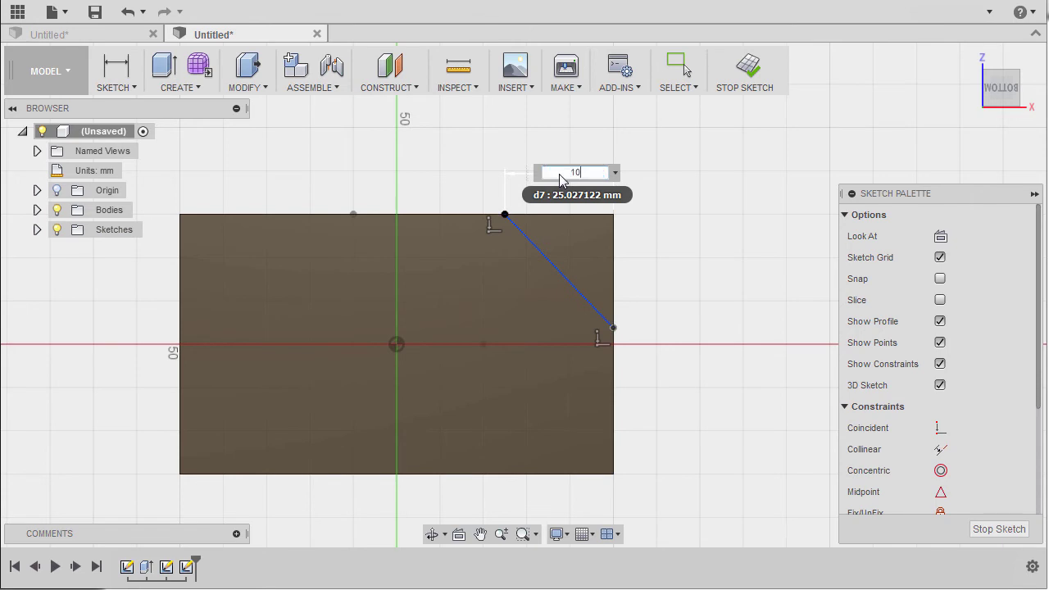
{"action": "key", "text": "Return"}
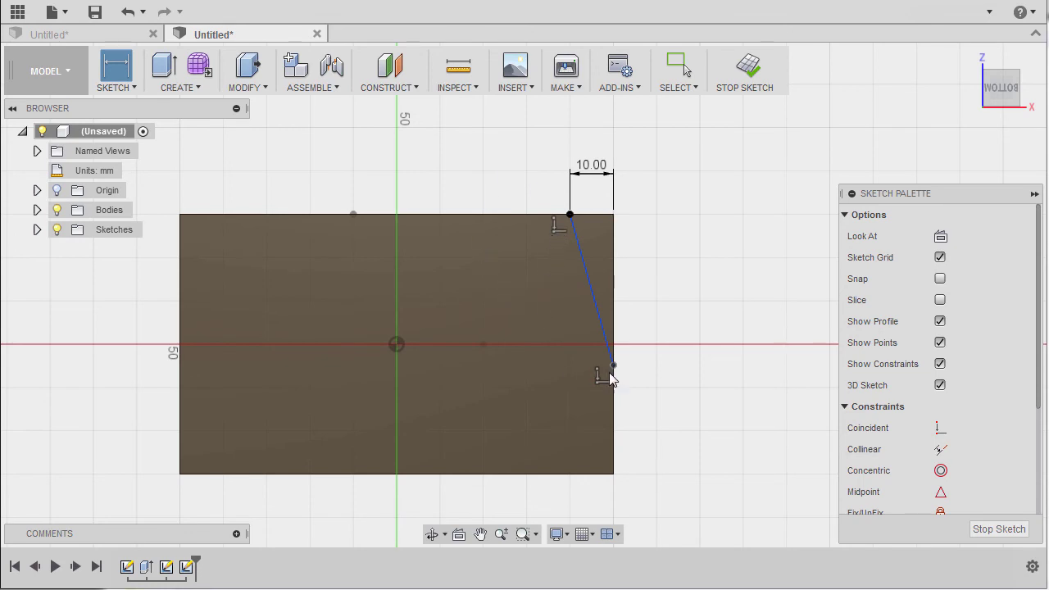
{"action": "key", "text": "Escape"}
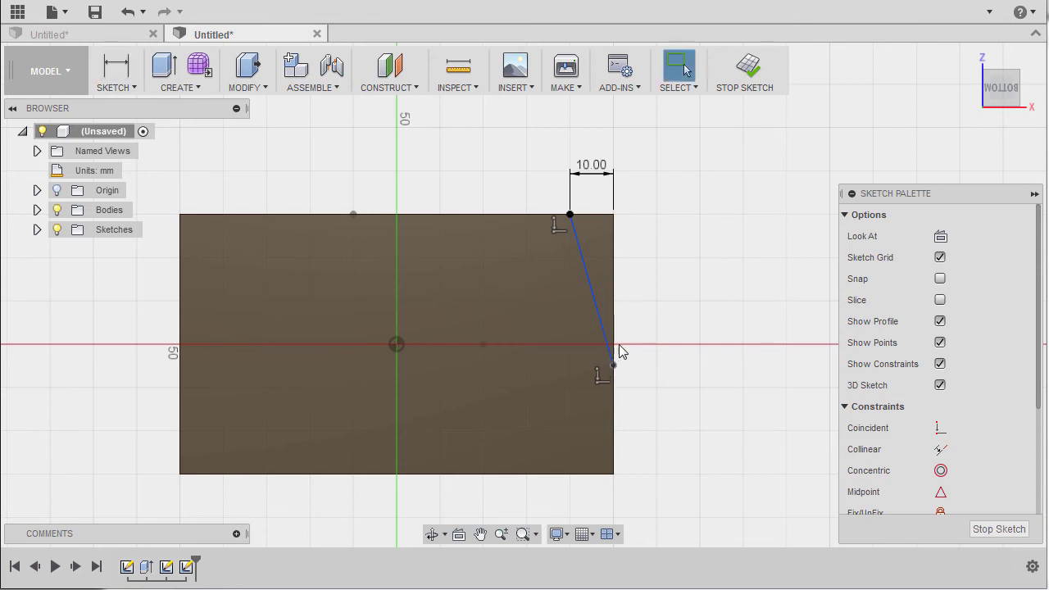
Align the diagonal line's right-edge endpoint with the sketch origin using a Horizontal/Vertical constraint
{"action": "mouse_move", "coordinate": [615, 364]}
{"action": "left_mouse_down"}
{"action": "mouse_move", "coordinate": [620, 286]}
{"action": "mouse_move", "coordinate": [624, 422]}
{"action": "mouse_move", "coordinate": [624, 284]}
{"action": "mouse_move", "coordinate": [625, 409]}
{"action": "mouse_move", "coordinate": [625, 359]}
{"action": "left_mouse_up"}
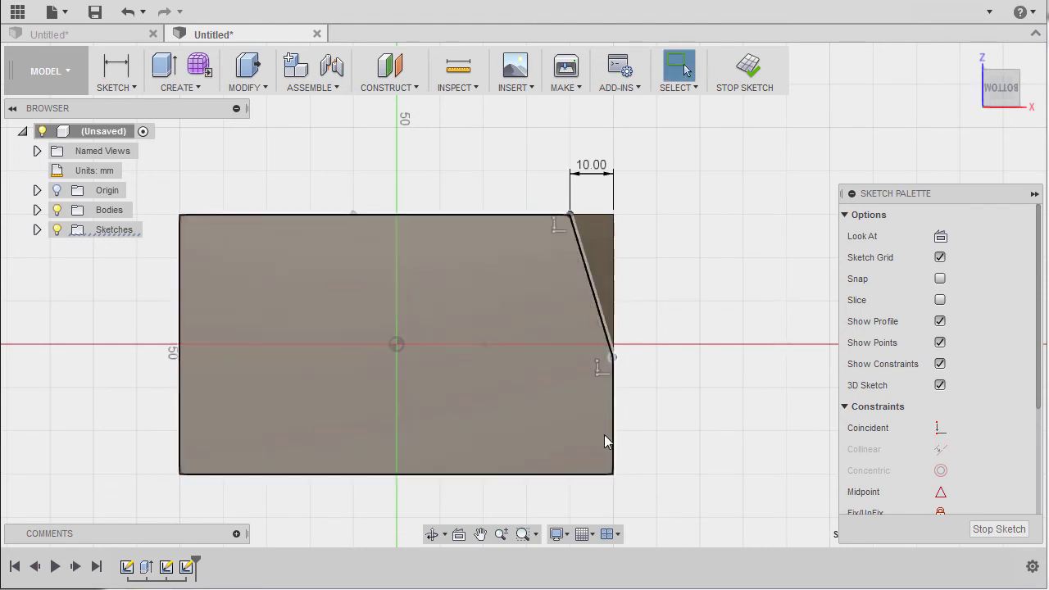
{"action": "left_click", "coordinate": [571, 216]}
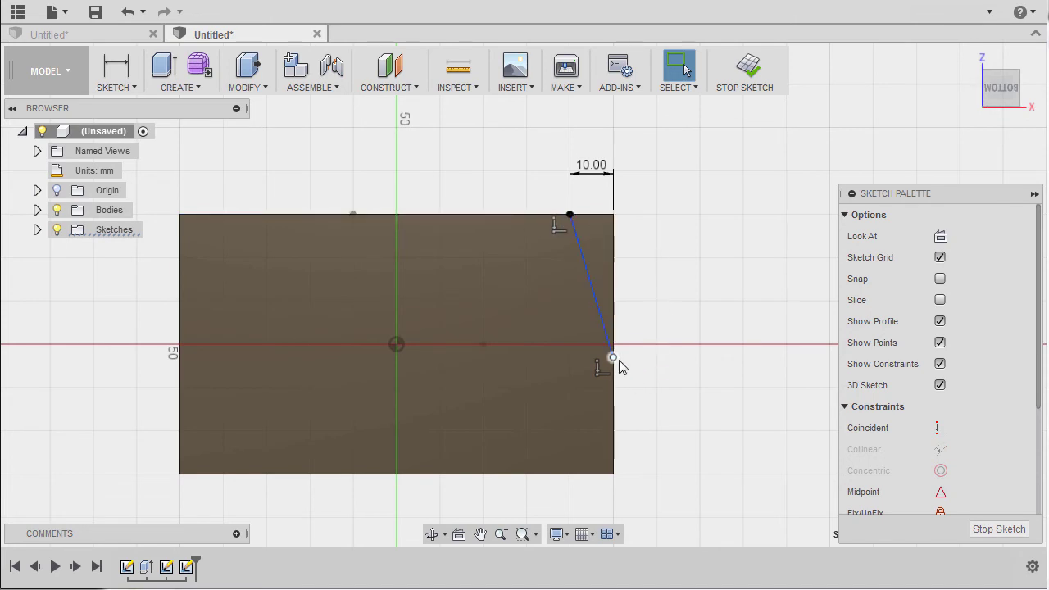
{"action": "key", "text": "Escape"}
{"action": "scroll", "coordinate": [974, 454], "scroll_direction": "down", "scroll_amount": 3}
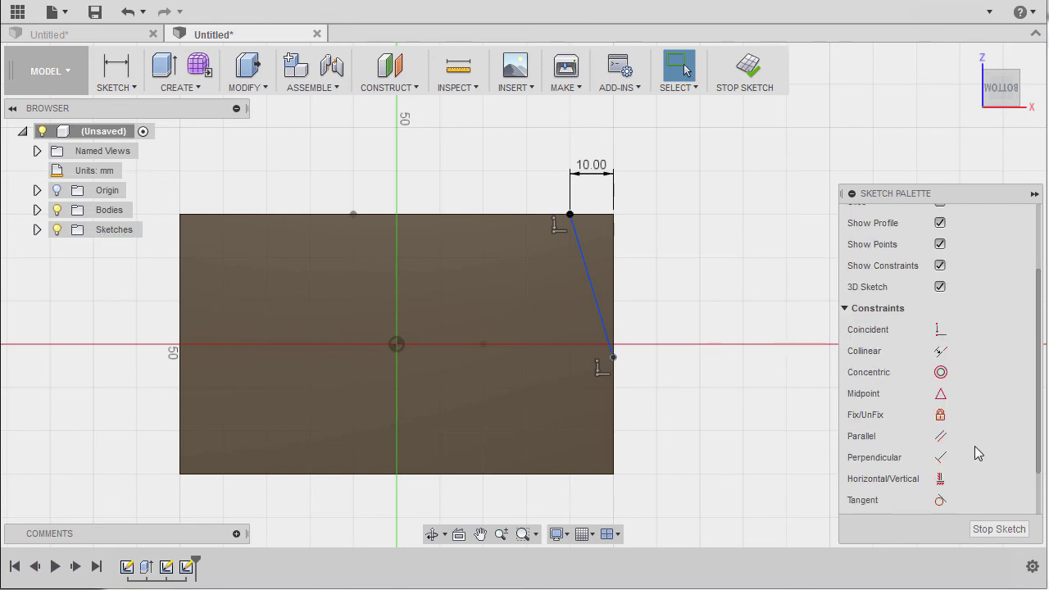
{"action": "left_click", "coordinate": [940, 479]}
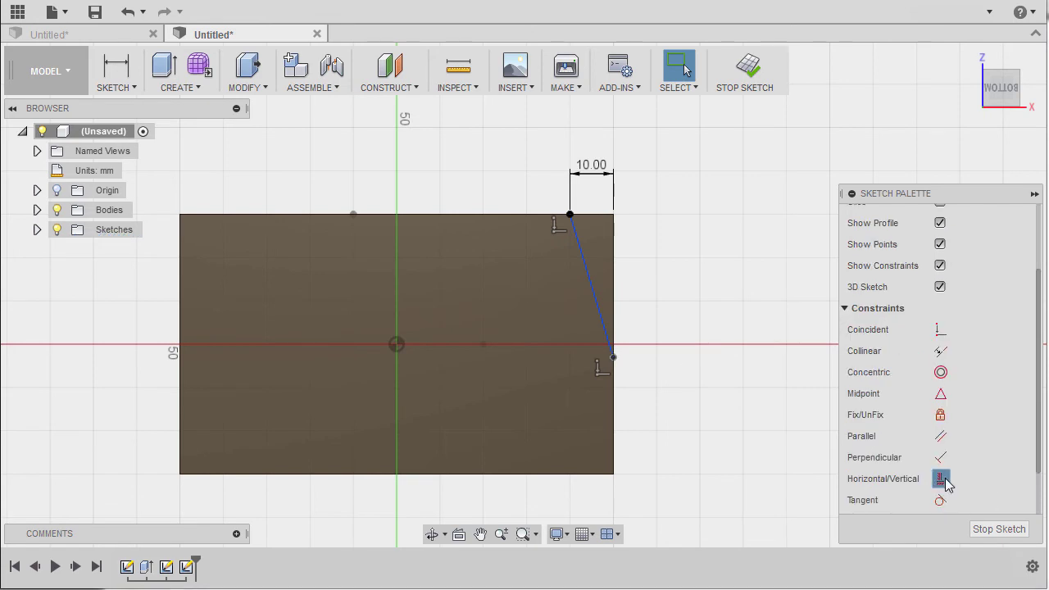
{"action": "left_click", "coordinate": [395, 345]}
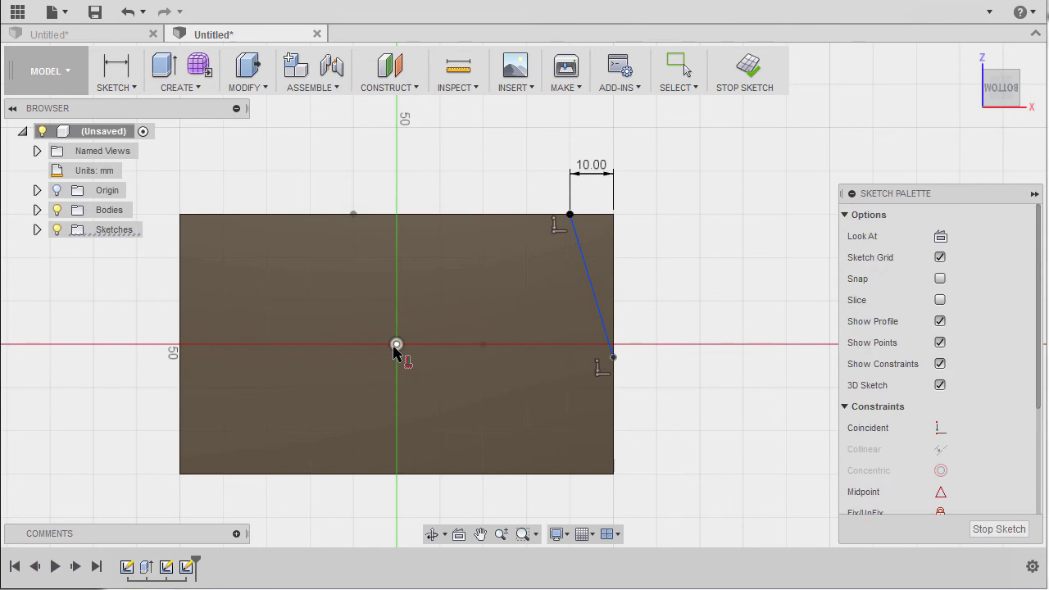
{"action": "left_click", "coordinate": [614, 358]}
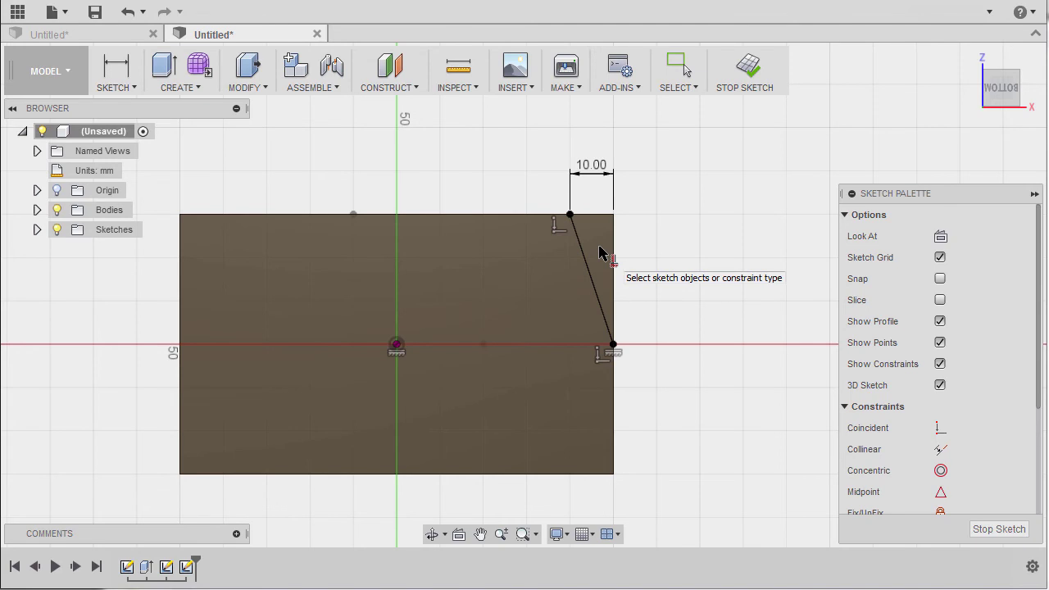
{"action": "key", "text": "Escape"}
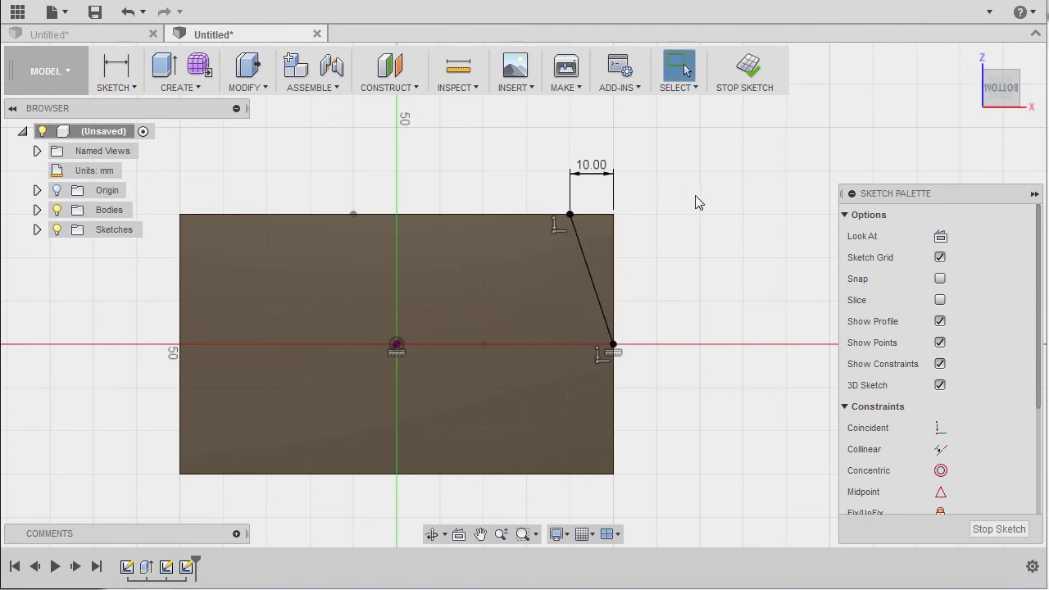
Extrude the triangular corner profile upward as a cut through the block, with the extent set to All
{"action": "key", "text": "e"}
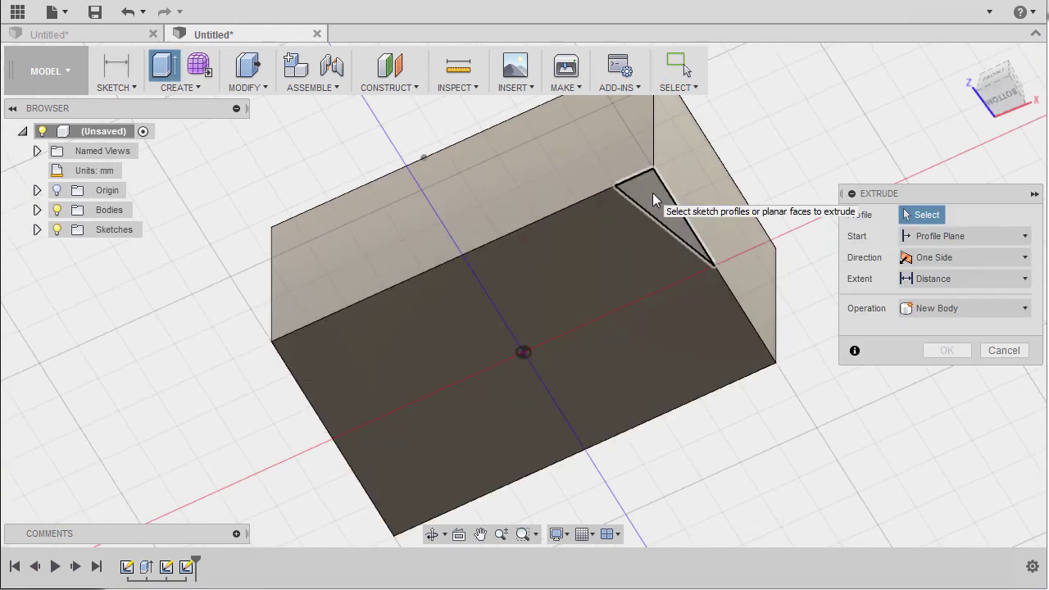
{"action": "left_click", "coordinate": [653, 193]}
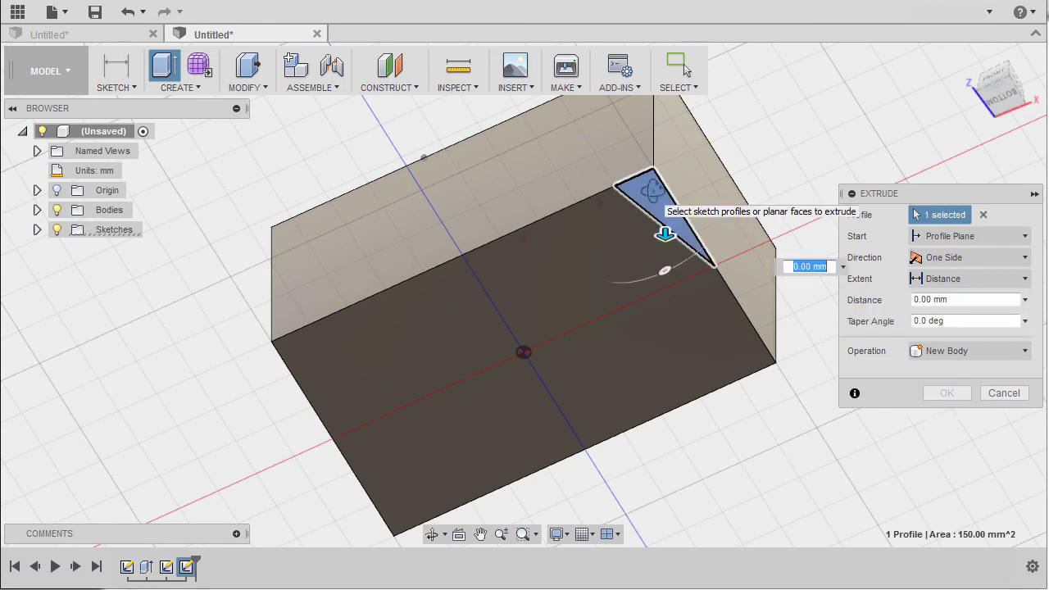
{"action": "left_click", "coordinate": [974, 72]}
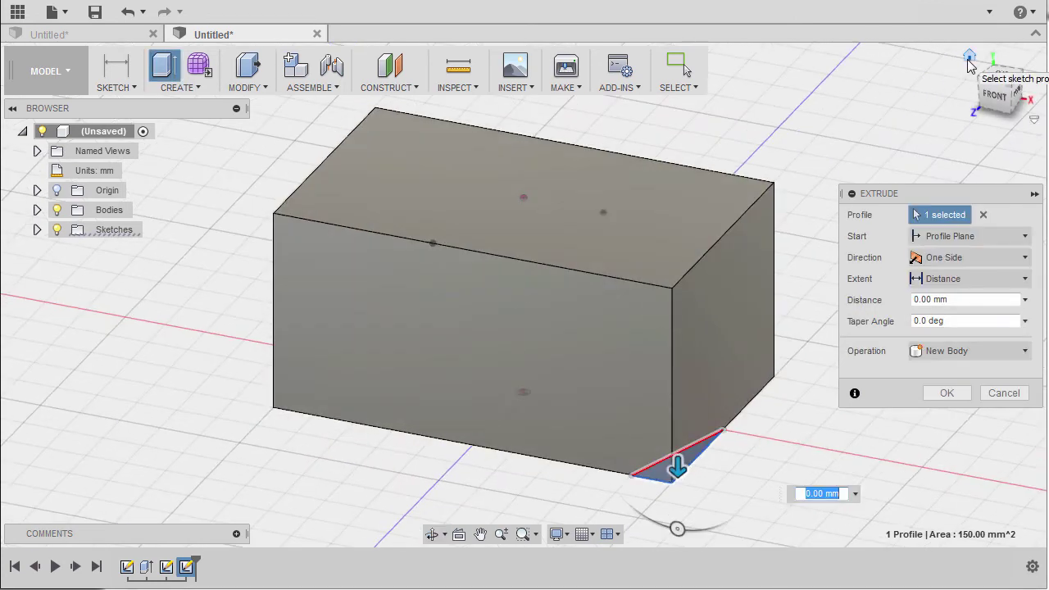
{"action": "left_click", "coordinate": [970, 56]}
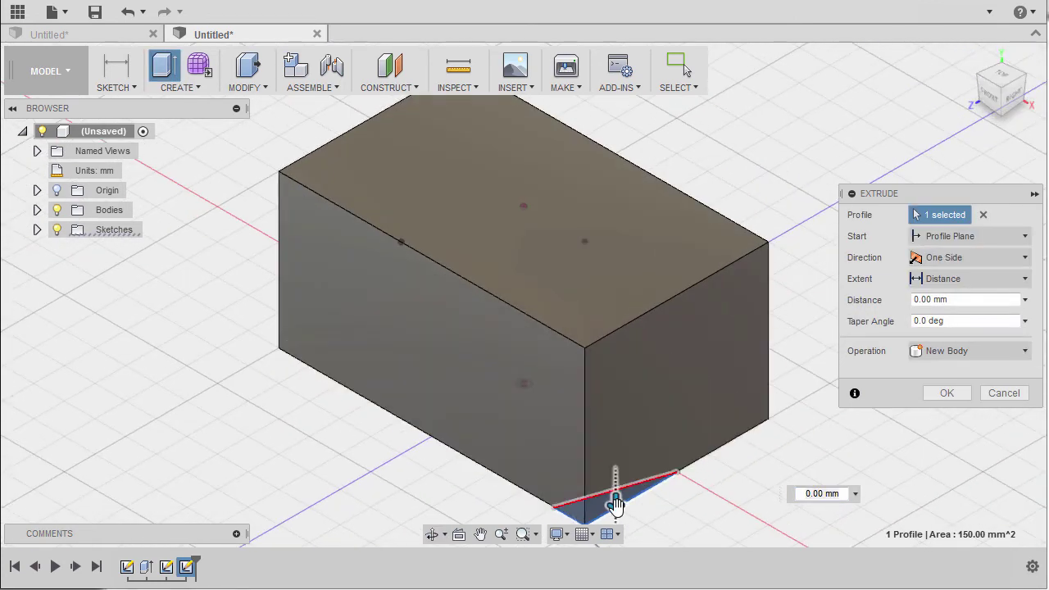
{"action": "left_click_drag", "start_coordinate": [616, 502], "coordinate": [616, 215]}
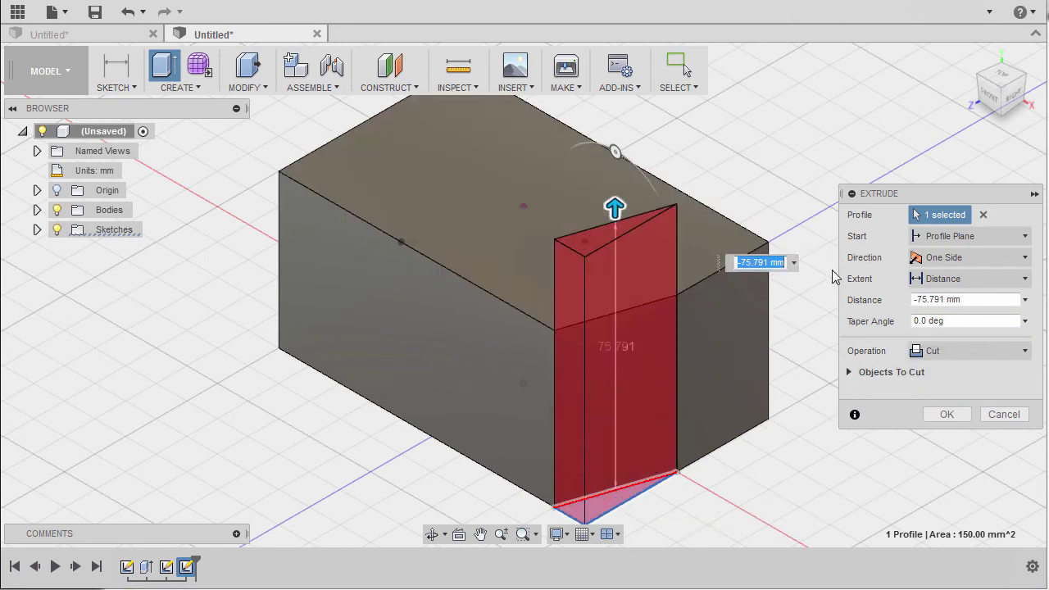
{"action": "left_click", "coordinate": [958, 282]}
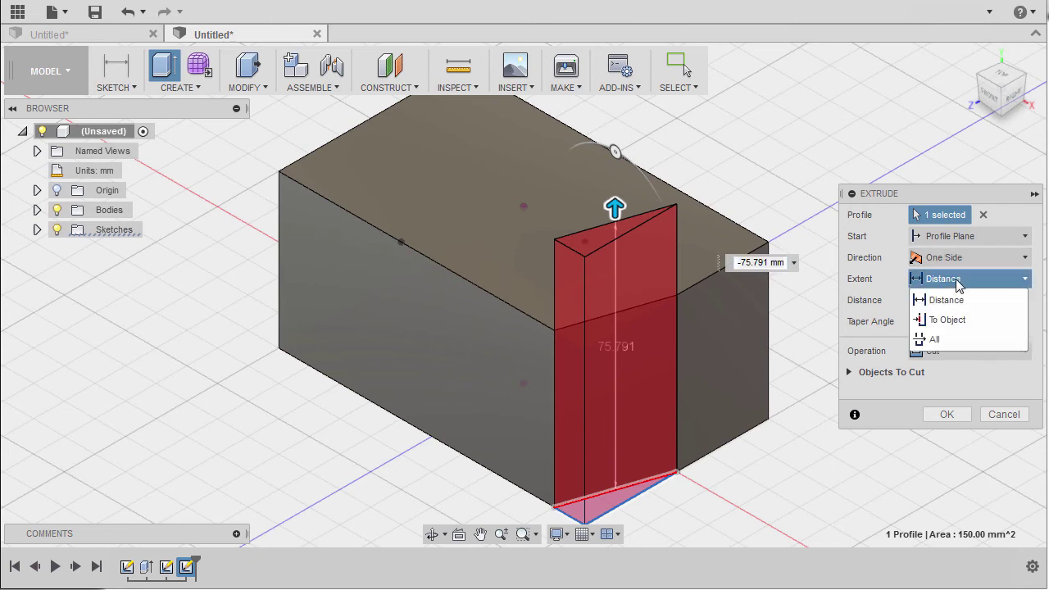
{"action": "left_click", "coordinate": [951, 340]}
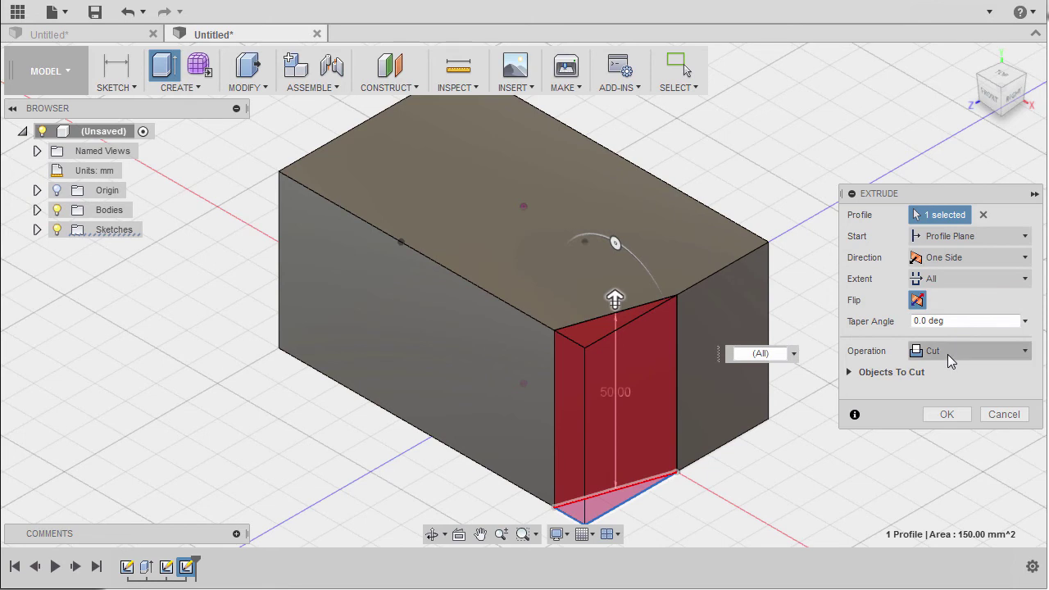
{"action": "left_click", "coordinate": [944, 415]}
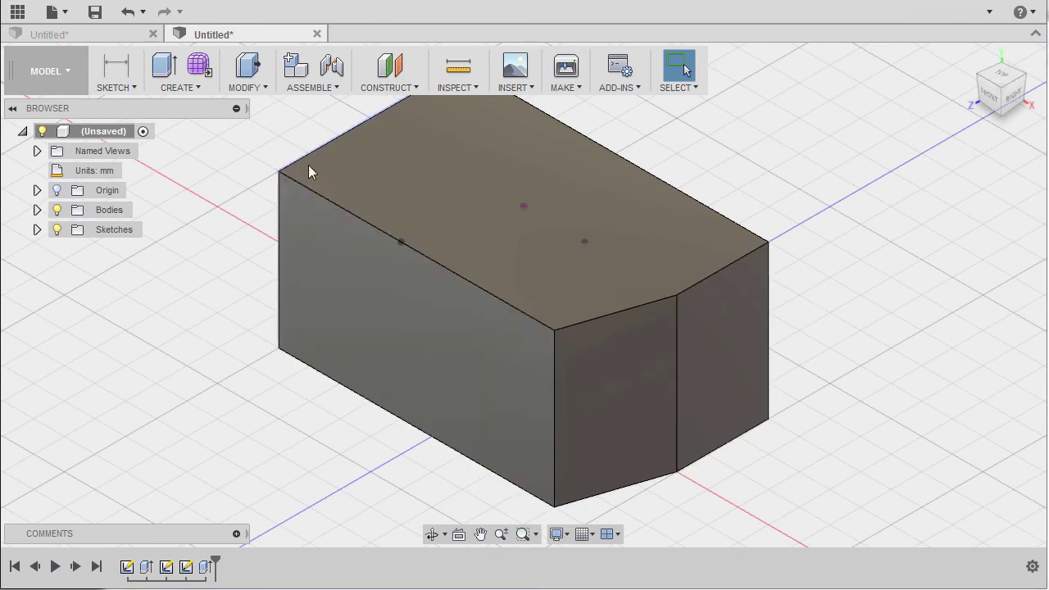
On a new sketch on the block's left face, draw a diagonal line across the upper front corner, starting about 17 mm below the top edge
{"action": "middle_click_drag", "start_coordinate": [293, 217], "coordinate": [476, 188], "text": "shift"}
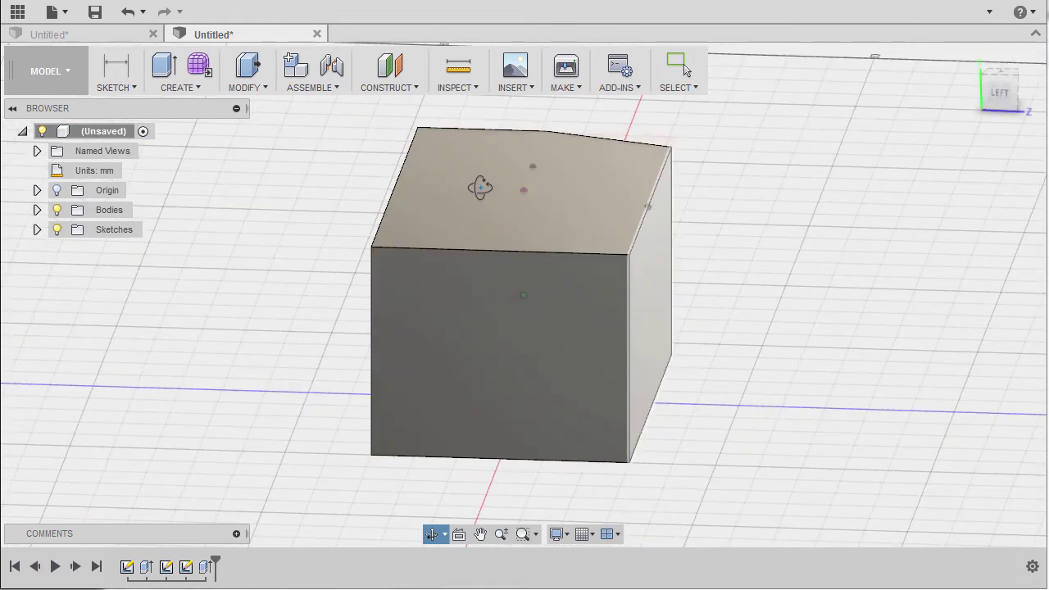
{"action": "left_click", "coordinate": [754, 282]}
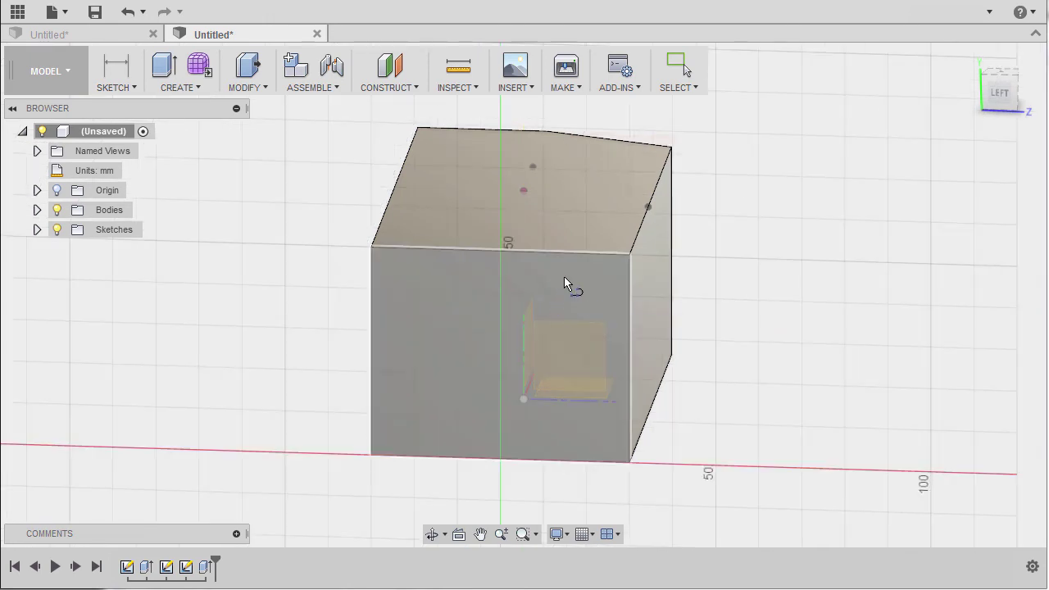
{"action": "left_click", "coordinate": [564, 276]}
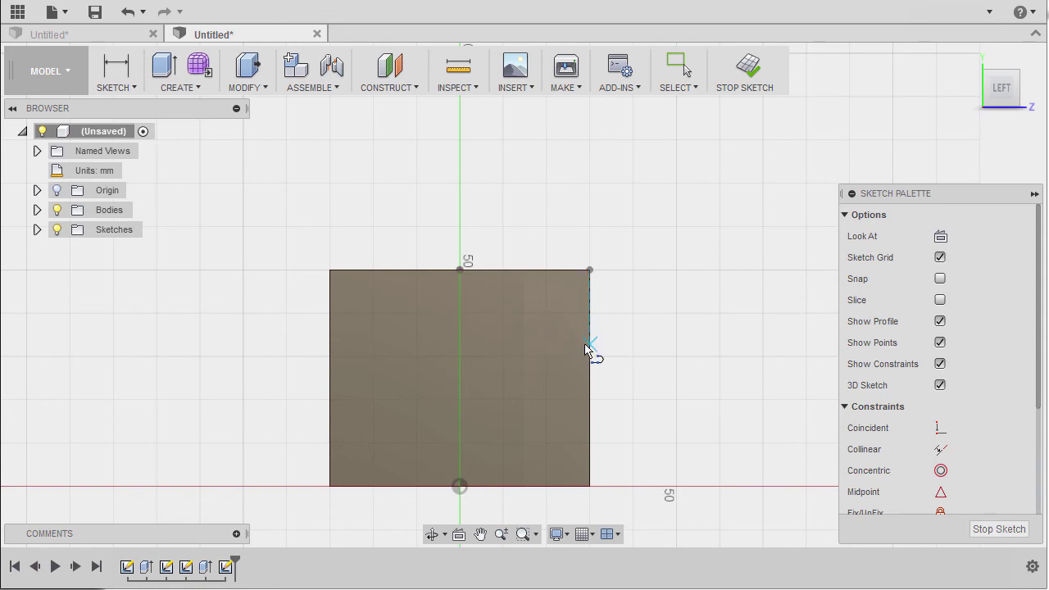
{"action": "left_click", "coordinate": [590, 345]}
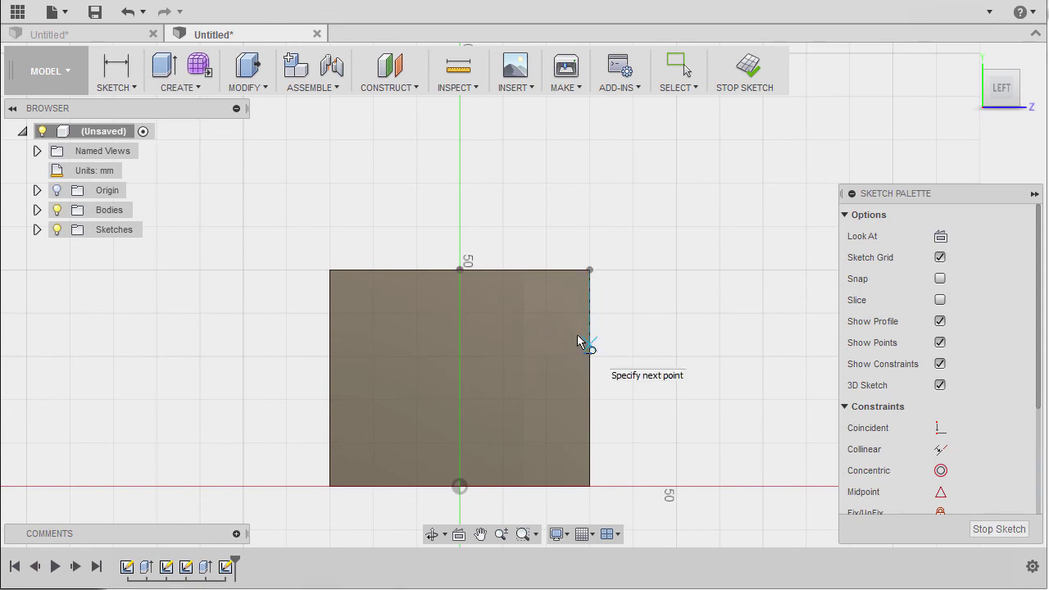
{"action": "double_click", "coordinate": [511, 271]}
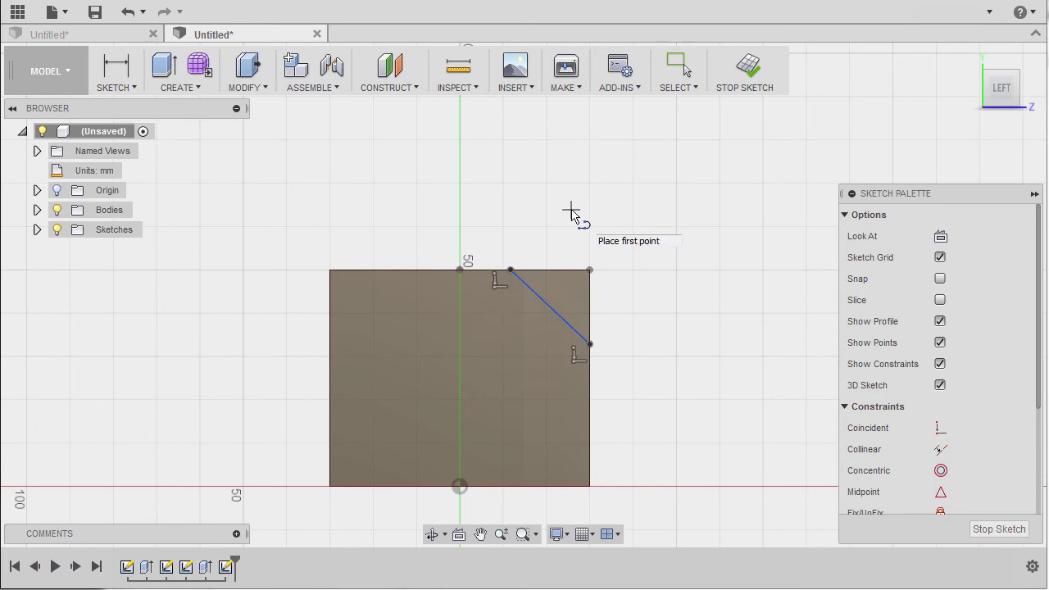
{"action": "key", "text": "Escape"}
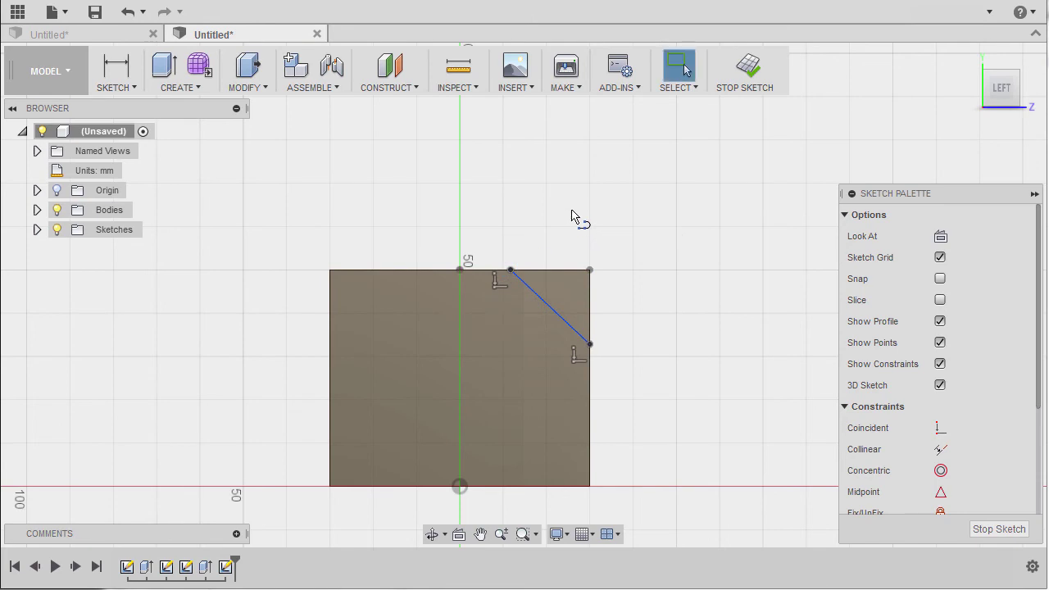
Dimension the diagonal line's front-edge endpoint 10 mm below the left face's top edge
{"action": "key", "text": "d"}
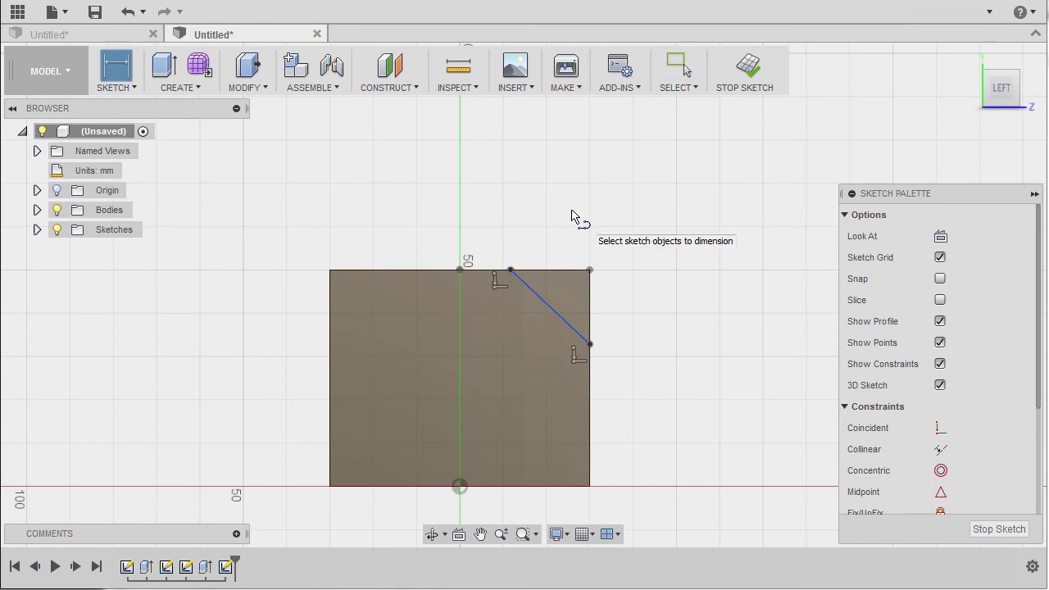
{"action": "left_click", "coordinate": [563, 270]}
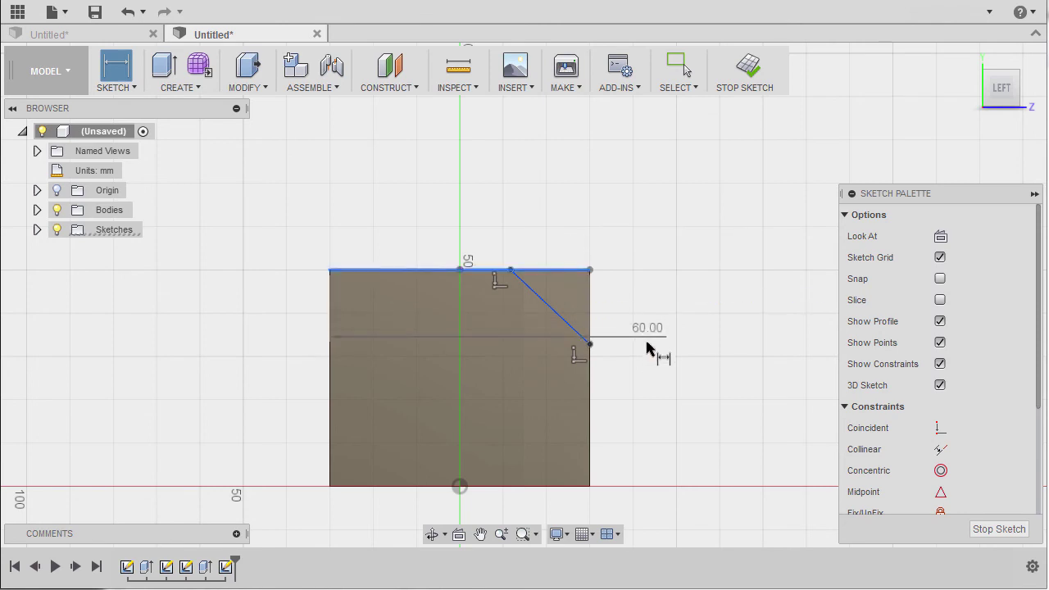
{"action": "left_click", "coordinate": [590, 345]}
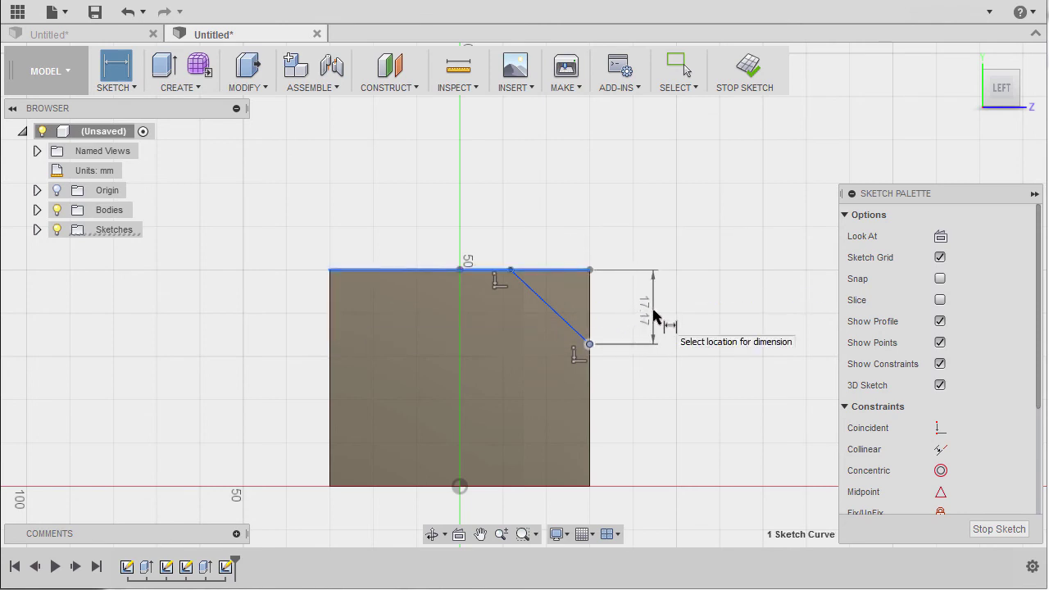
{"action": "left_click", "coordinate": [654, 315]}
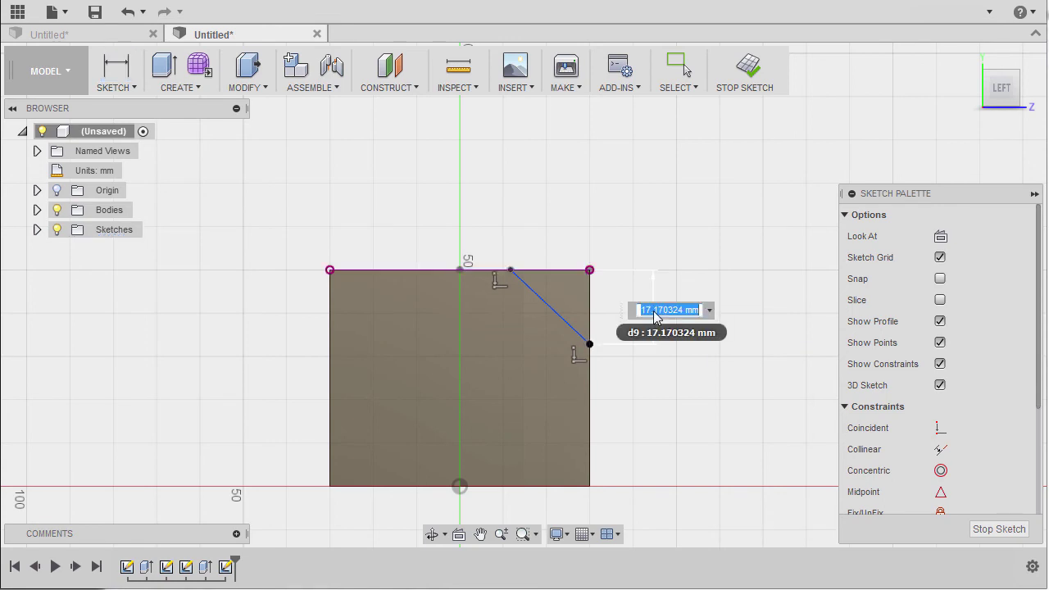
{"action": "type", "text": "10"}
{"action": "key", "text": "Return"}
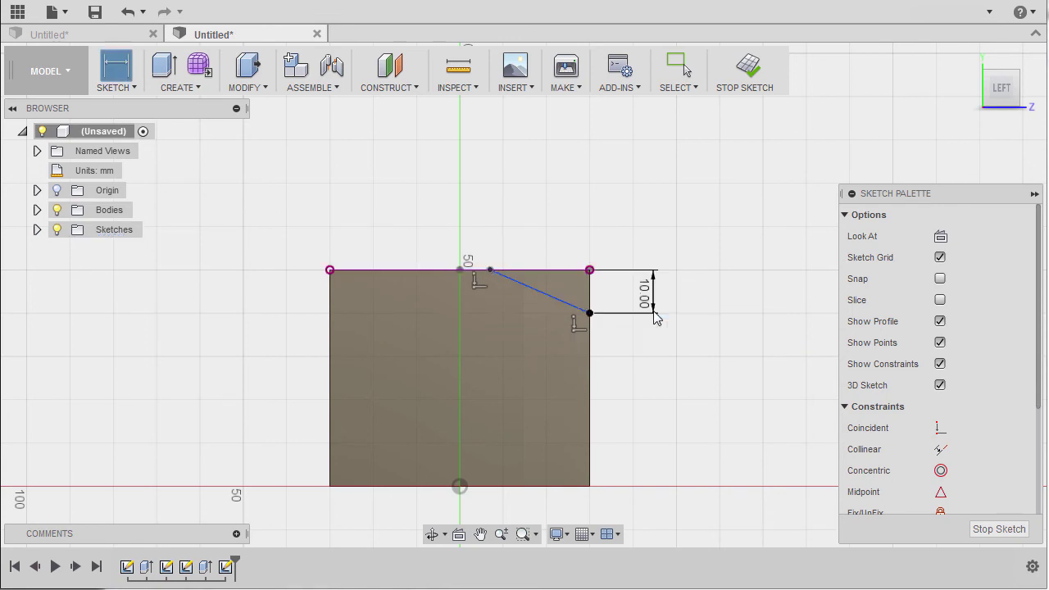
Dimension the diagonal line's top-edge endpoint 10 mm from the vertical centre edge of the left face
{"action": "right_click", "coordinate": [736, 410]}
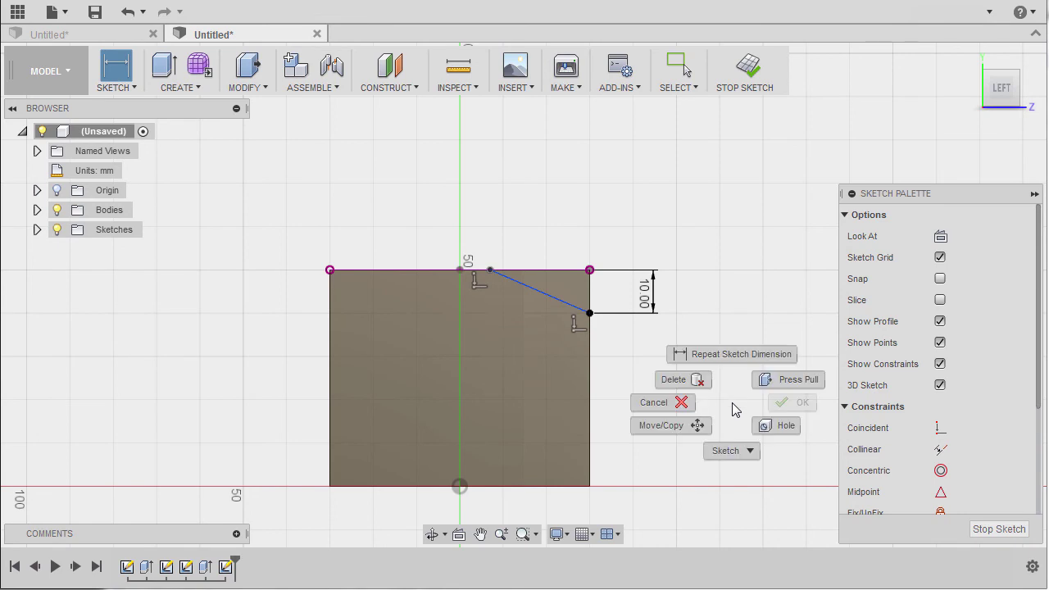
{"action": "left_click", "coordinate": [731, 355]}
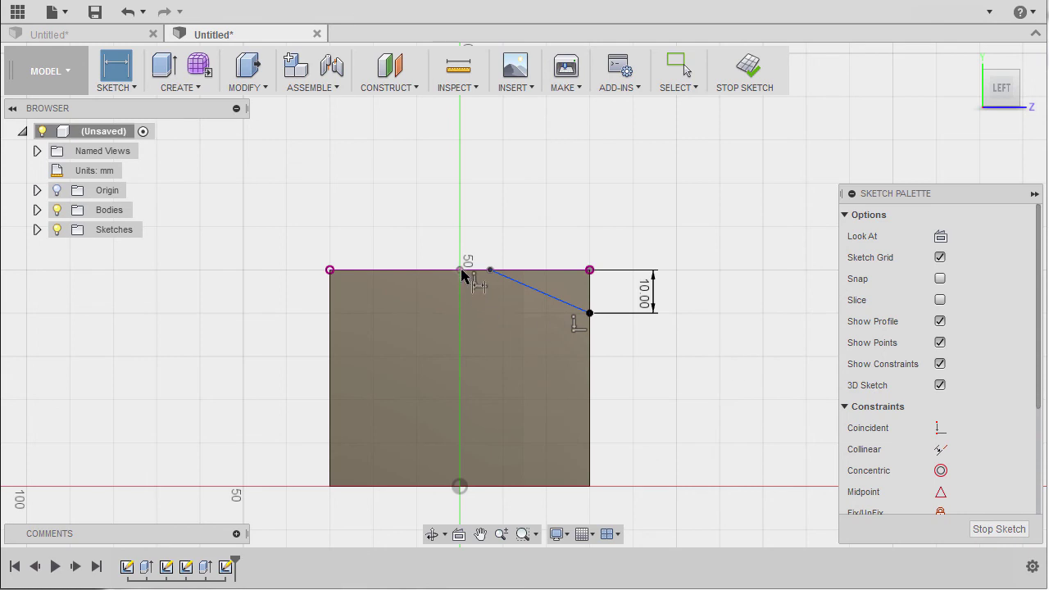
{"action": "left_click", "coordinate": [461, 305]}
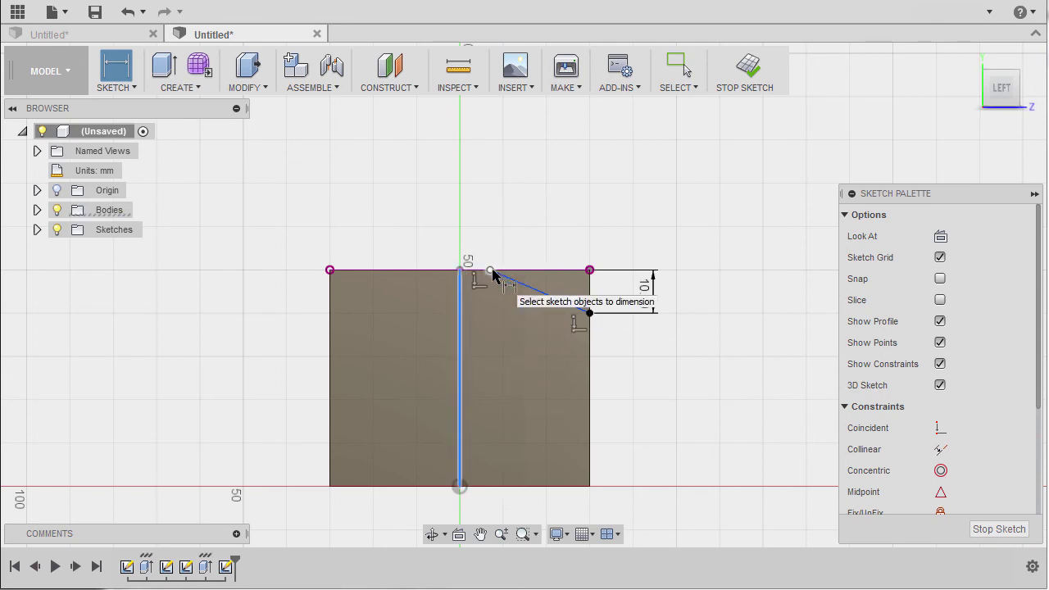
{"action": "left_click", "coordinate": [492, 273]}
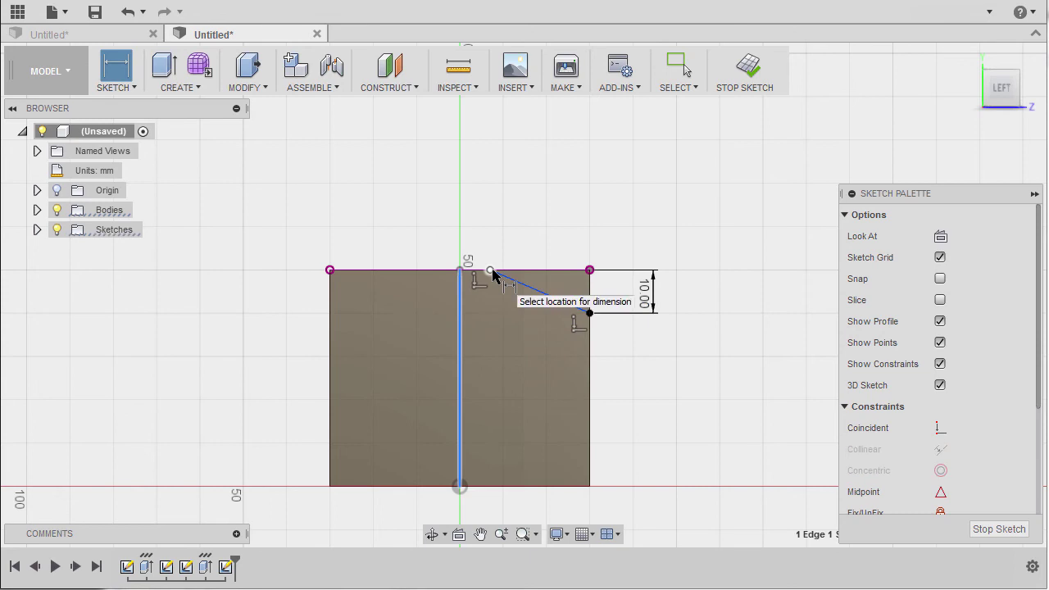
{"action": "left_click", "coordinate": [529, 212]}
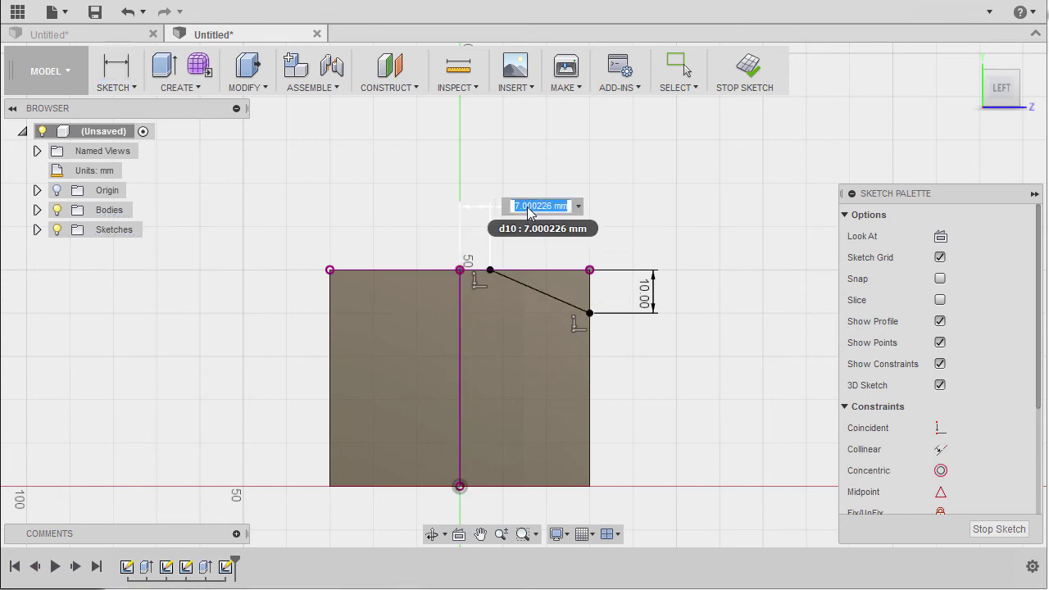
{"action": "type", "text": "10"}
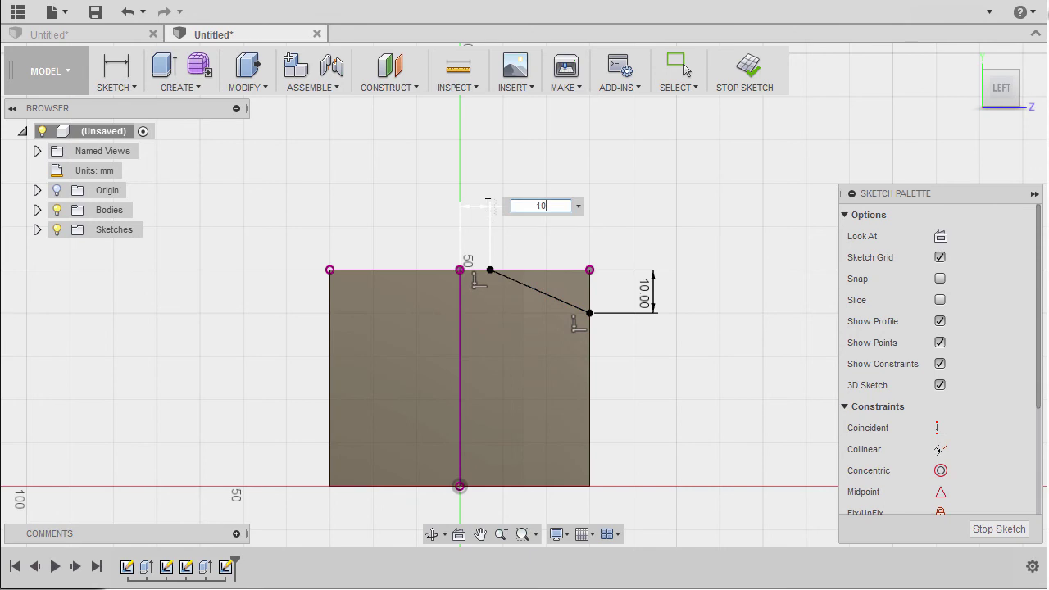
{"action": "key", "text": "Return"}
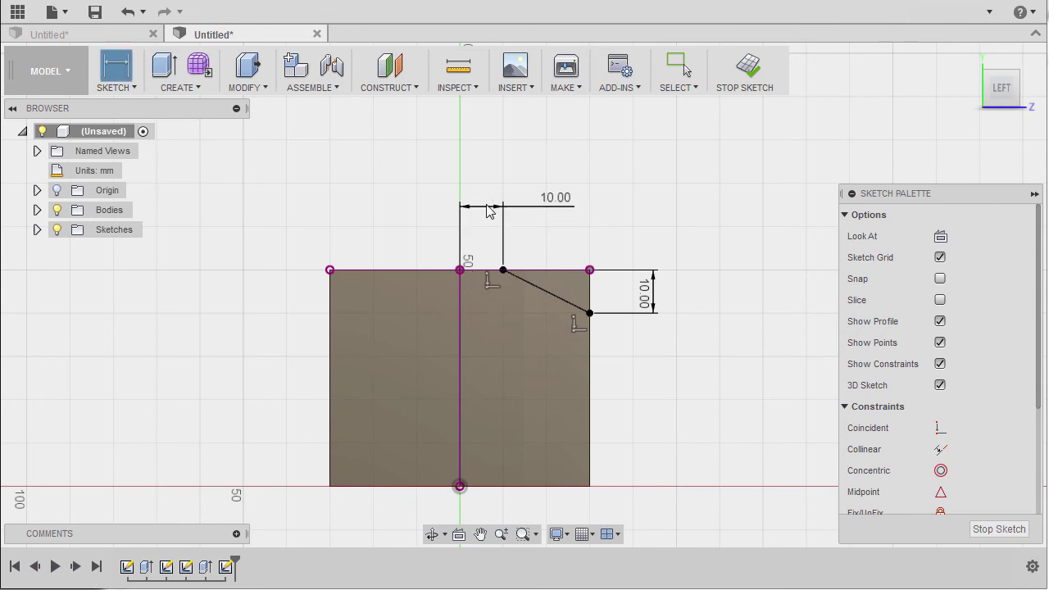
Extrude the triangular corner profile -15 mm into the block as a cut
{"action": "key", "text": "e"}
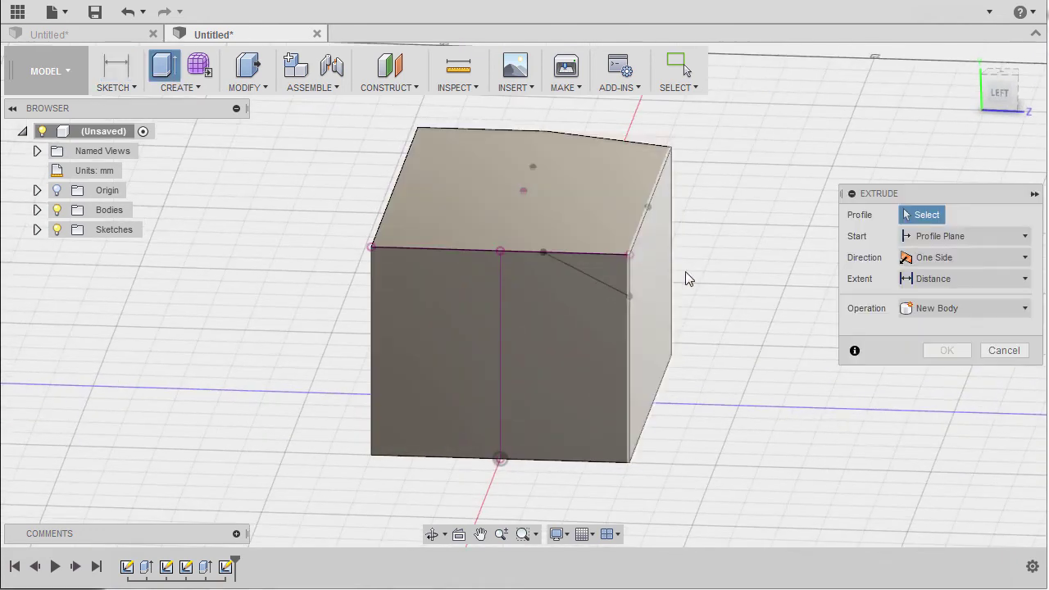
{"action": "middle_click_drag", "start_coordinate": [719, 296], "coordinate": [651, 312], "text": "shift"}
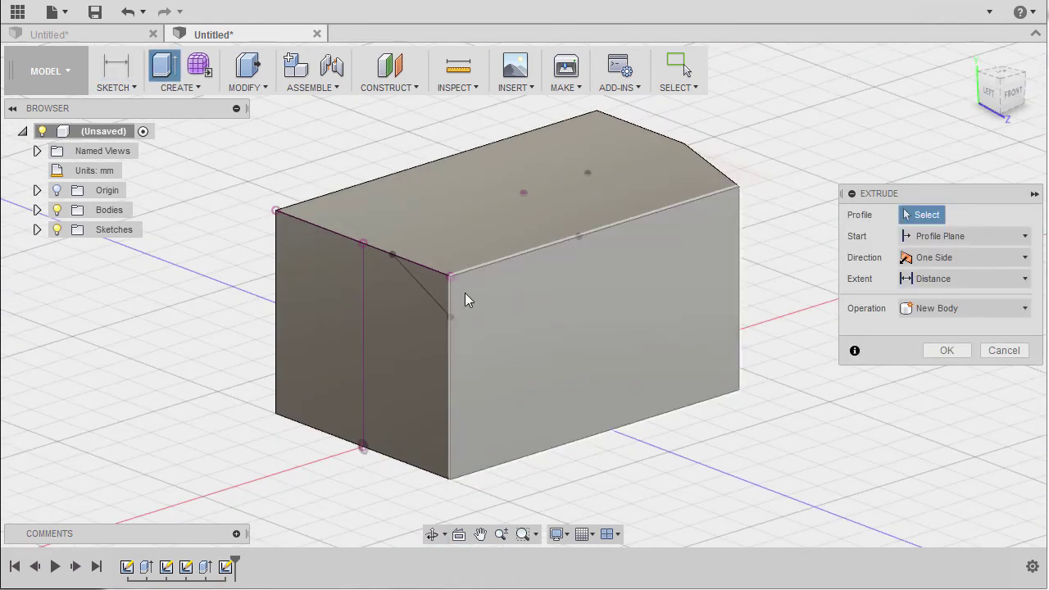
{"action": "left_click", "coordinate": [434, 294]}
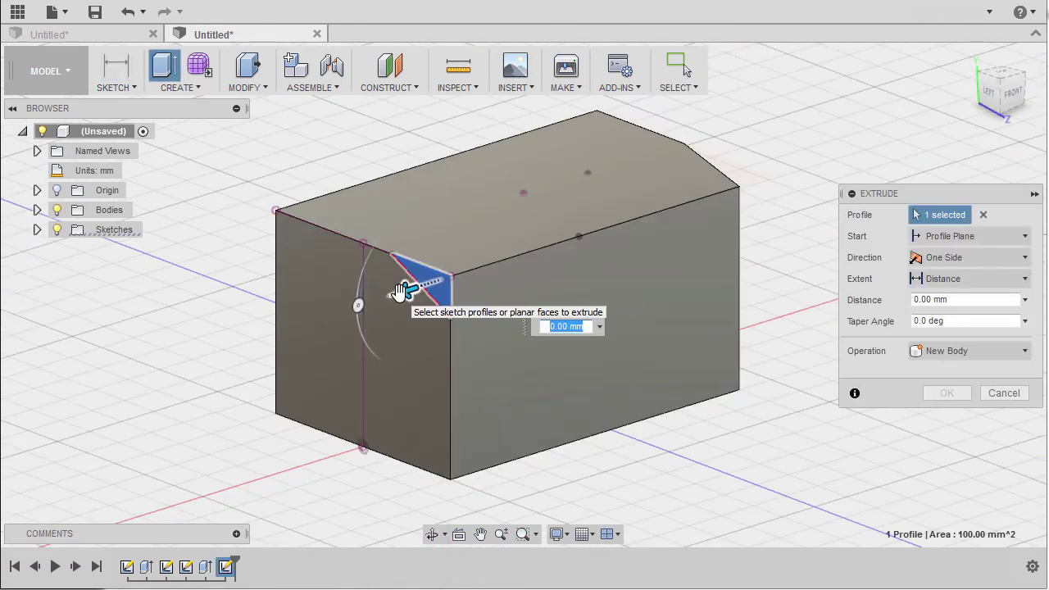
{"action": "left_click_drag", "start_coordinate": [401, 292], "coordinate": [469, 280]}
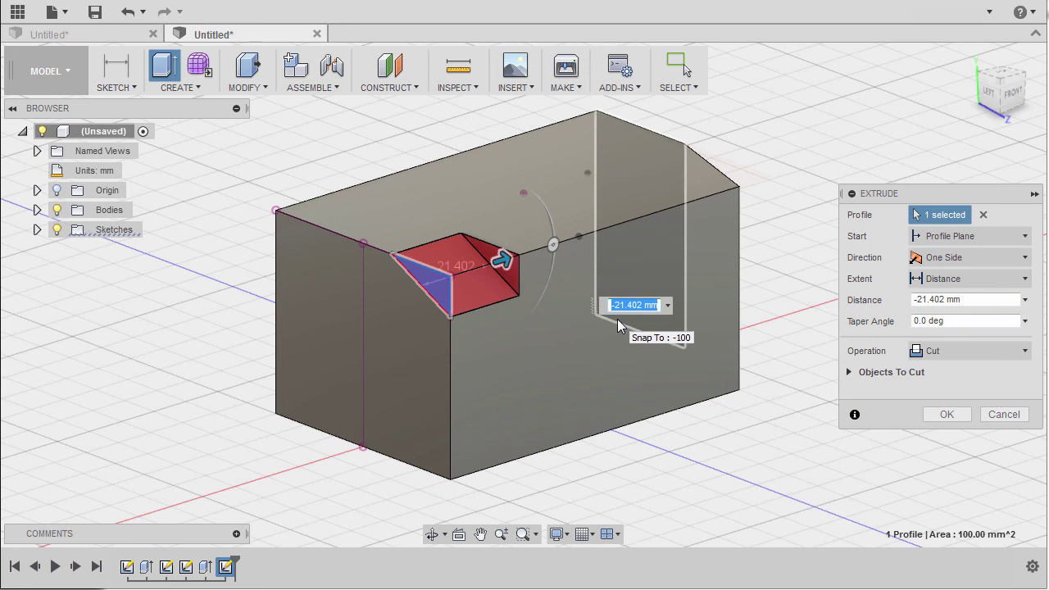
{"action": "type", "text": "-15"}
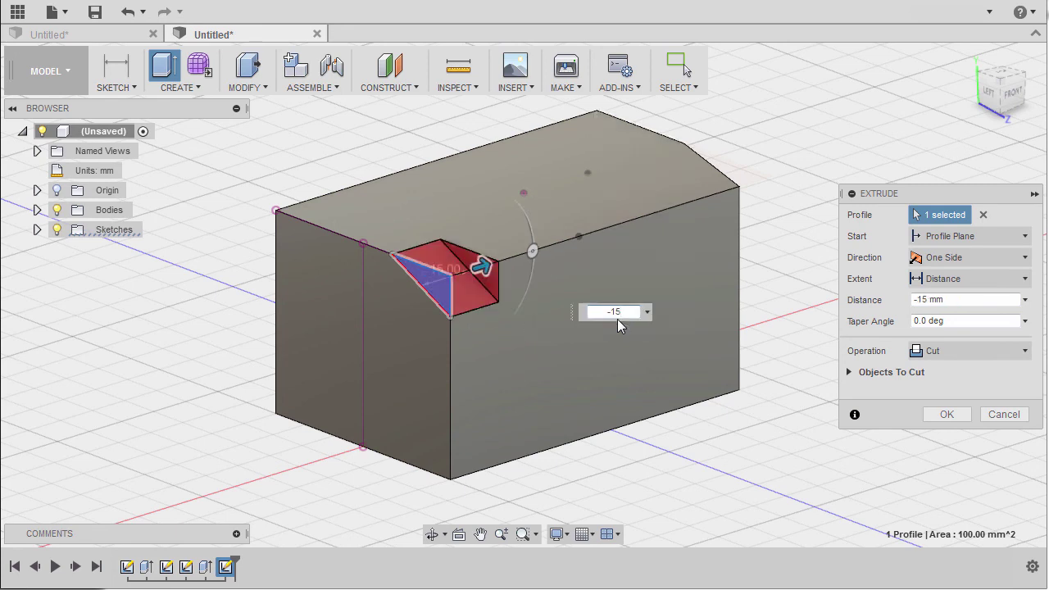
{"action": "key", "text": "Return"}
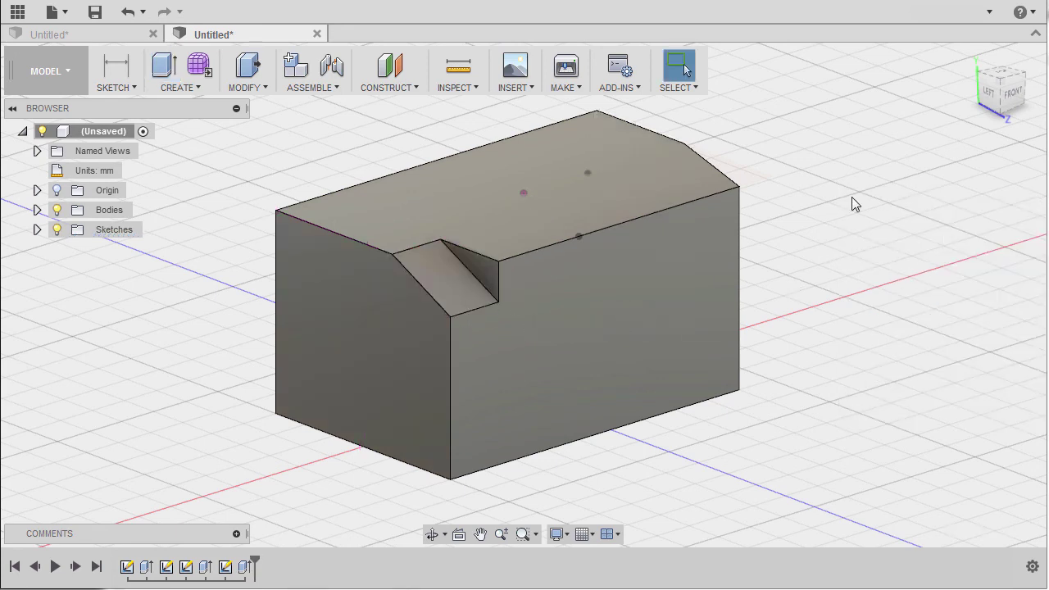
Construct a plane through three points: the front top-edge sketch point, the top-face diagonal's inner sketch point and the block's lower front-right vertex
{"action": "left_click_drag", "start_coordinate": [998, 88], "coordinate": [796, 332]}
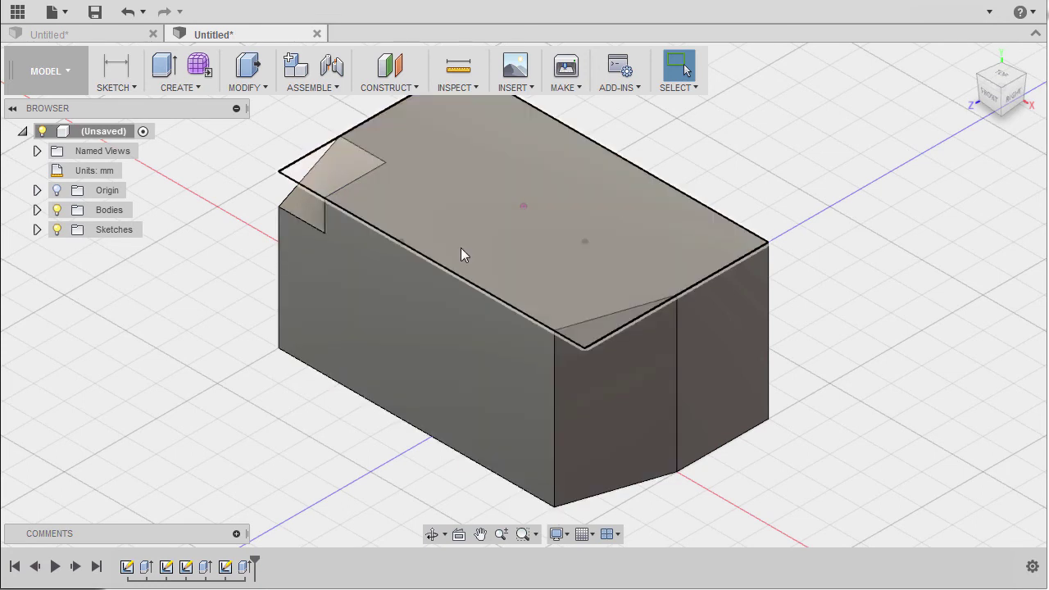
{"action": "left_click", "coordinate": [411, 88]}
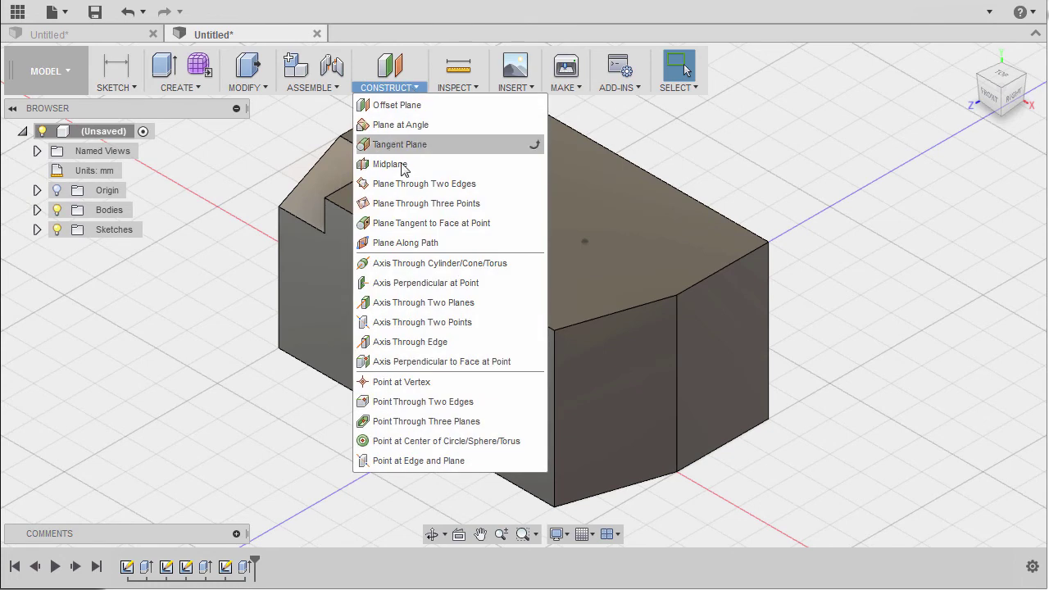
{"action": "left_click", "coordinate": [493, 211]}
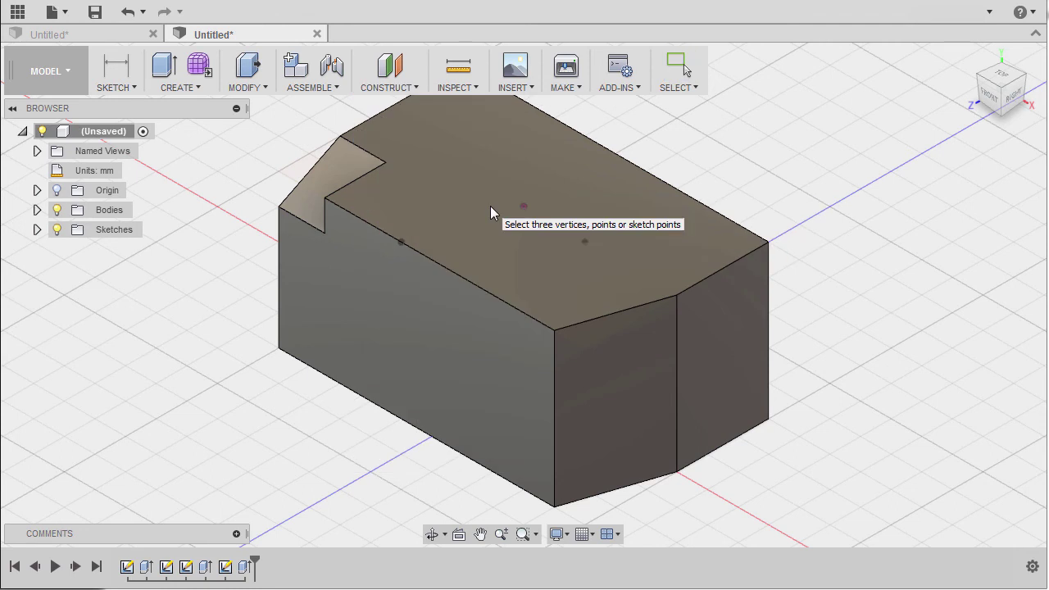
{"action": "left_click", "coordinate": [406, 246]}
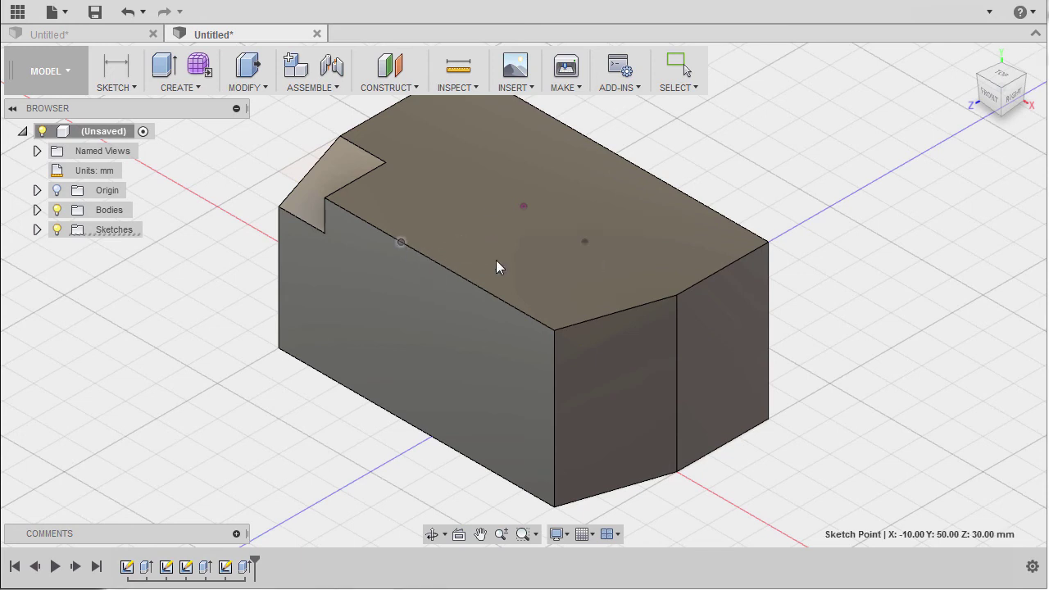
{"action": "left_click", "coordinate": [589, 243]}
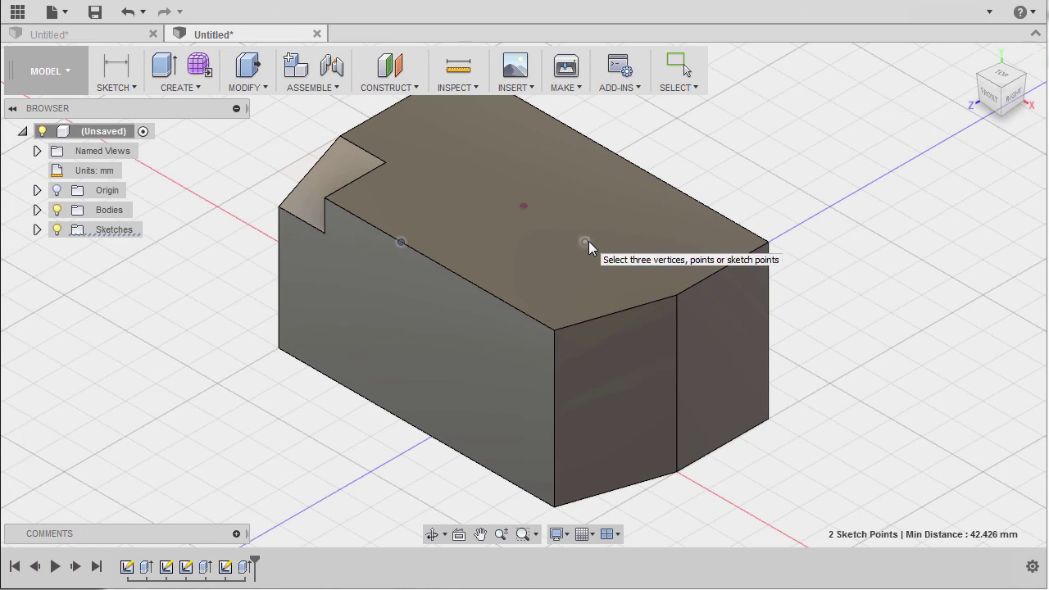
{"action": "left_click", "coordinate": [556, 508]}
{"action": "scroll", "coordinate": [634, 231], "scroll_direction": "up", "scroll_amount": 3}
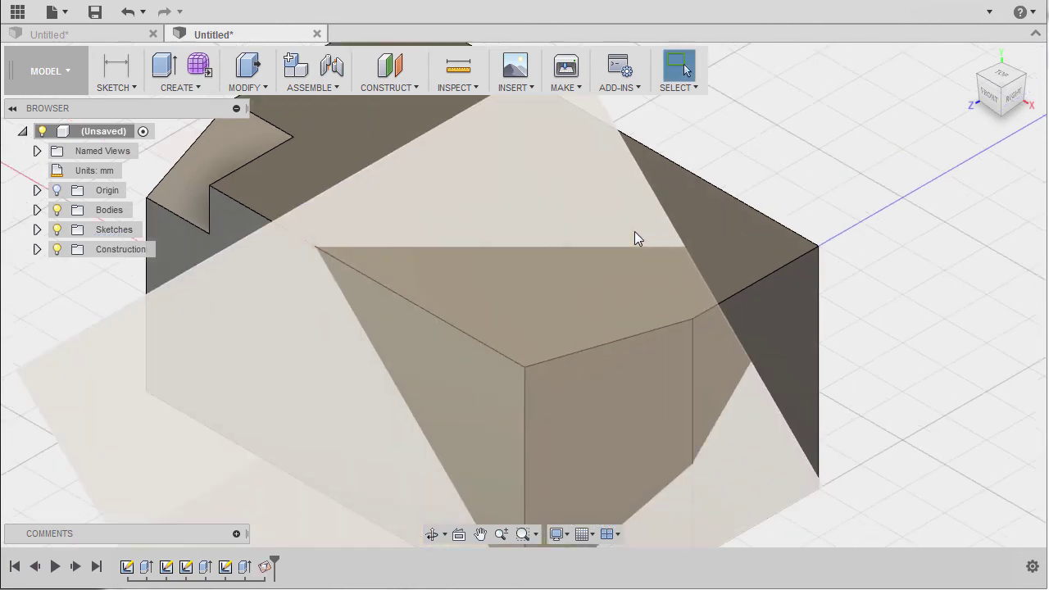
{"action": "scroll", "coordinate": [635, 231], "scroll_direction": "down", "scroll_amount": 2}
{"action": "scroll", "coordinate": [634, 232], "scroll_direction": "down", "scroll_amount": 5}
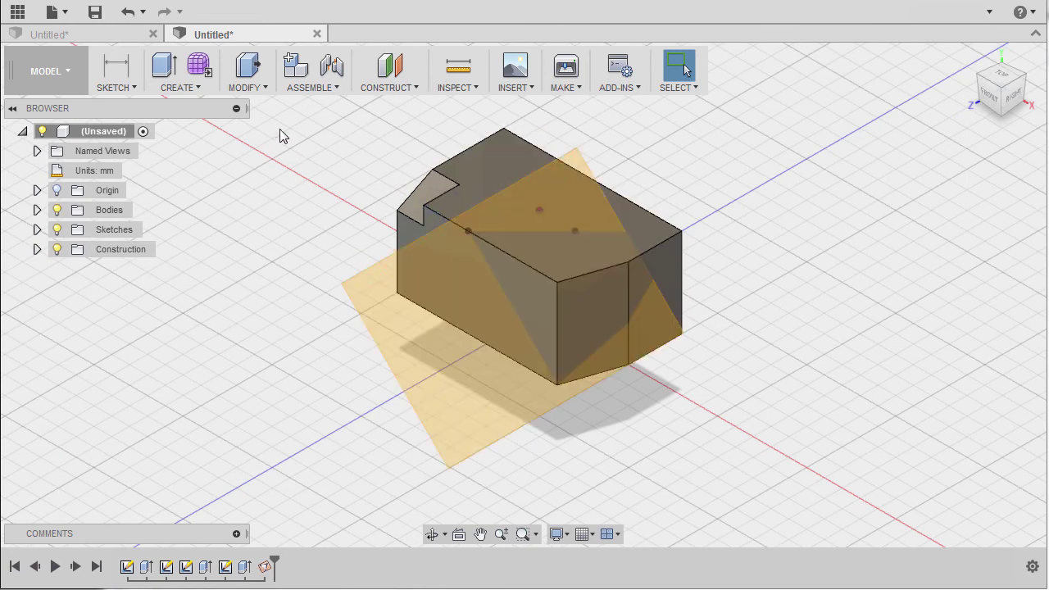
Split the block body using the angled three-point construction plane as the splitting tool
{"action": "left_click", "coordinate": [260, 89]}
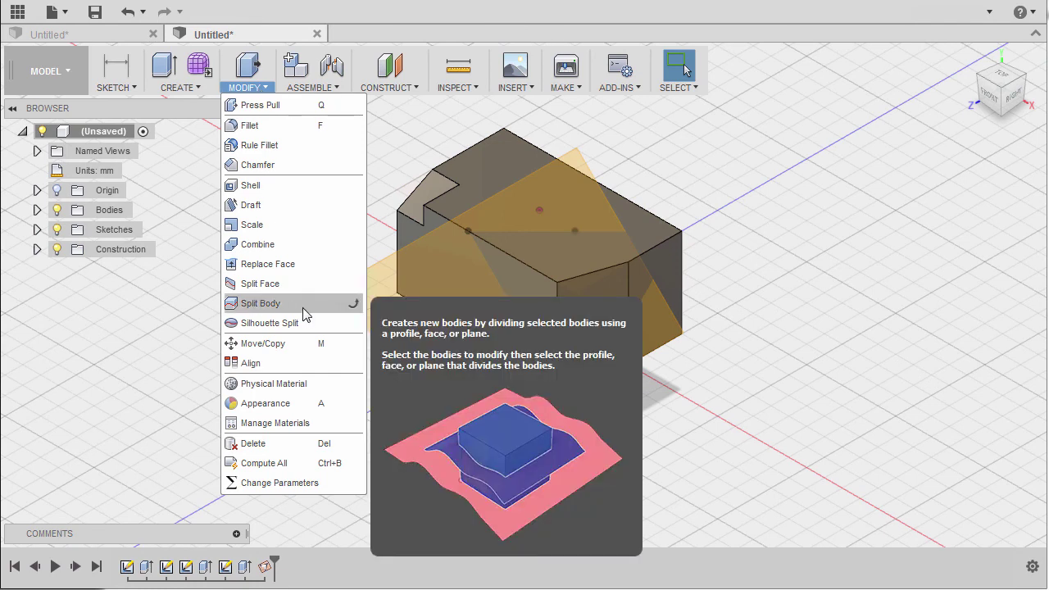
{"action": "left_click", "coordinate": [302, 307]}
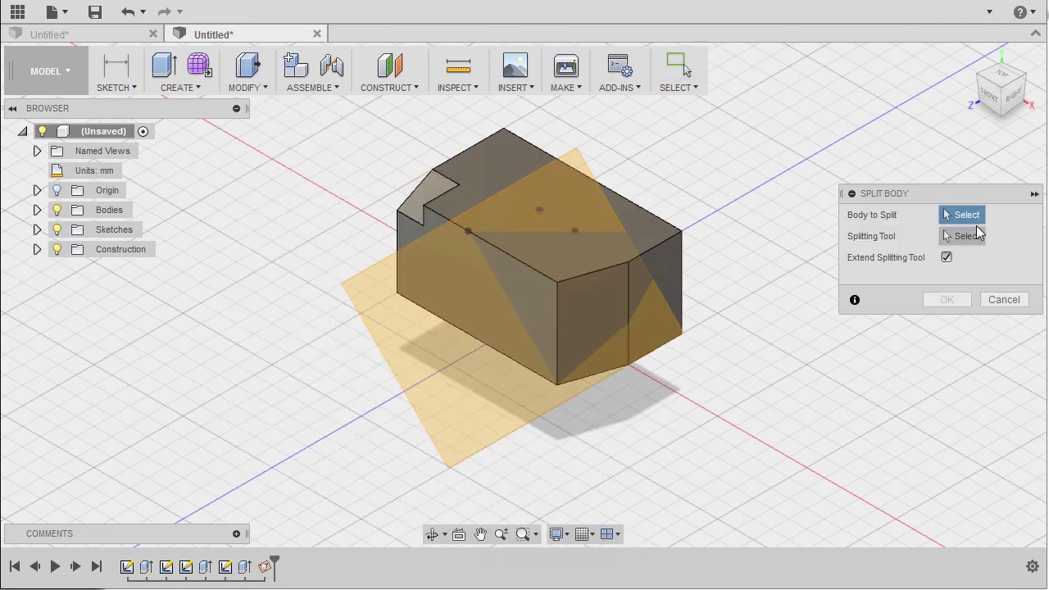
{"action": "left_click", "coordinate": [668, 253]}
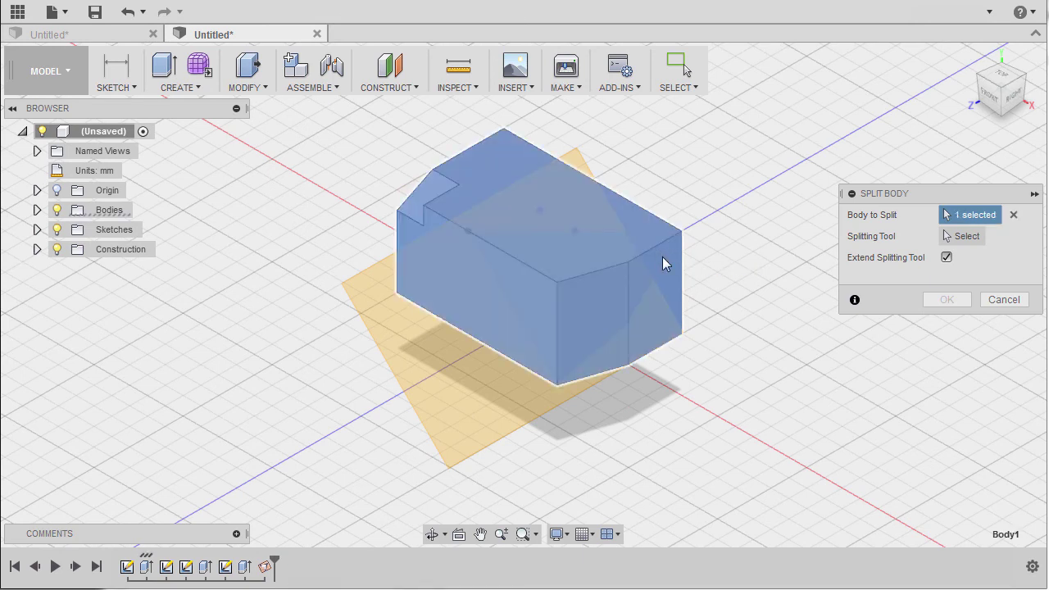
{"action": "left_click", "coordinate": [966, 237]}
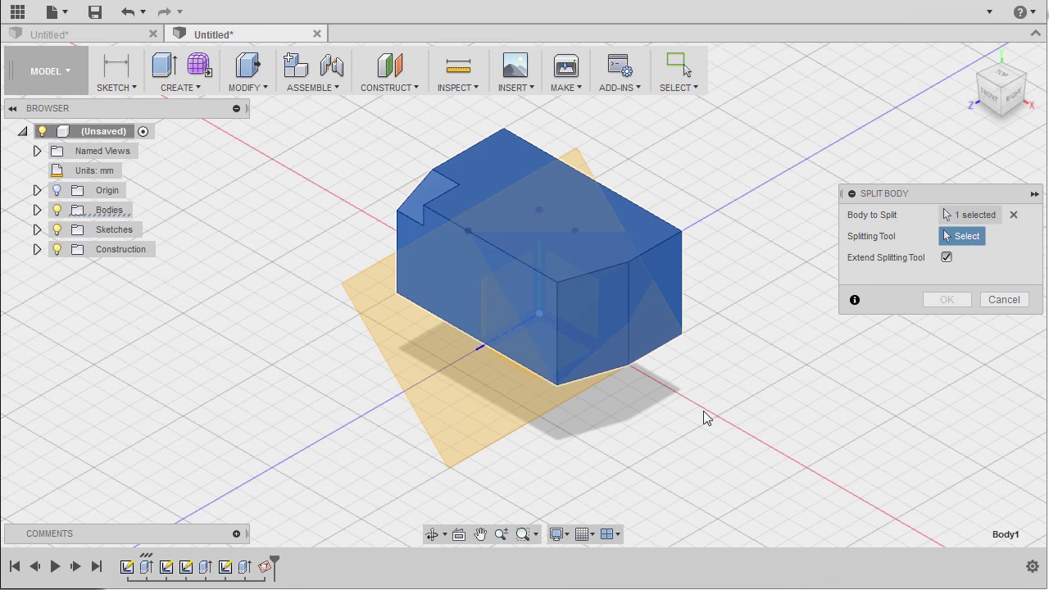
{"action": "left_click", "coordinate": [479, 418]}
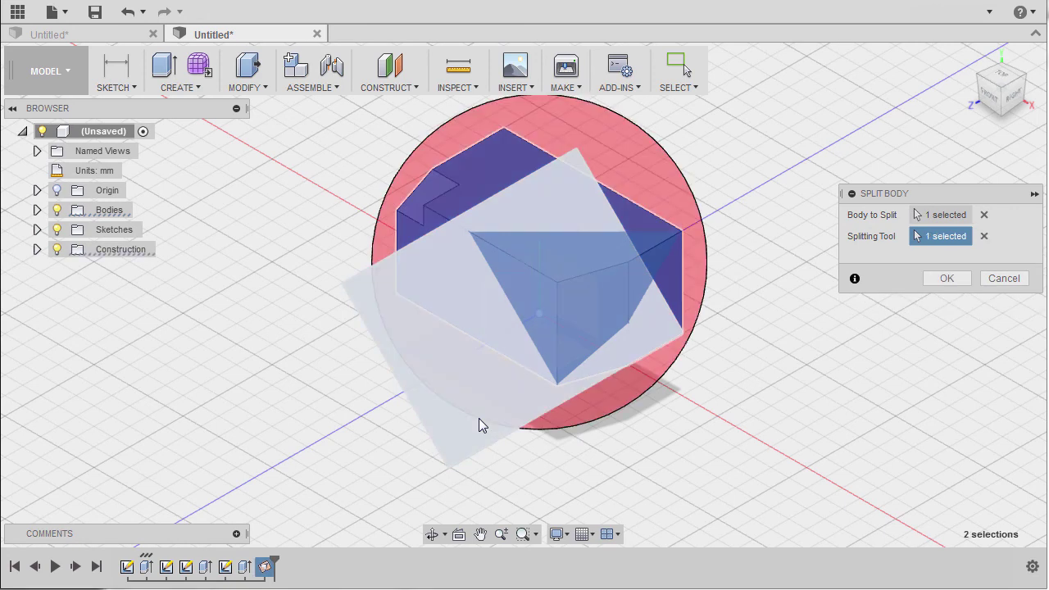
{"action": "left_click", "coordinate": [947, 278]}
{"action": "middle_click_drag", "start_coordinate": [863, 268], "coordinate": [844, 300]}
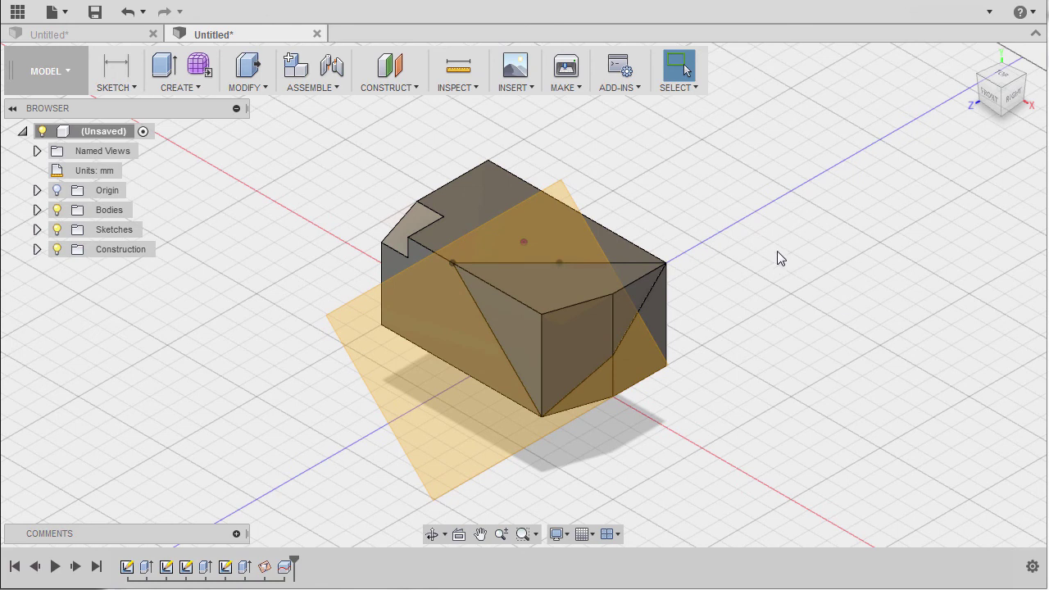
Mirror the body split and both corner-cut extrusions as features across the XY origin plane, using the Adjust compute option
{"action": "key", "text": "s"}
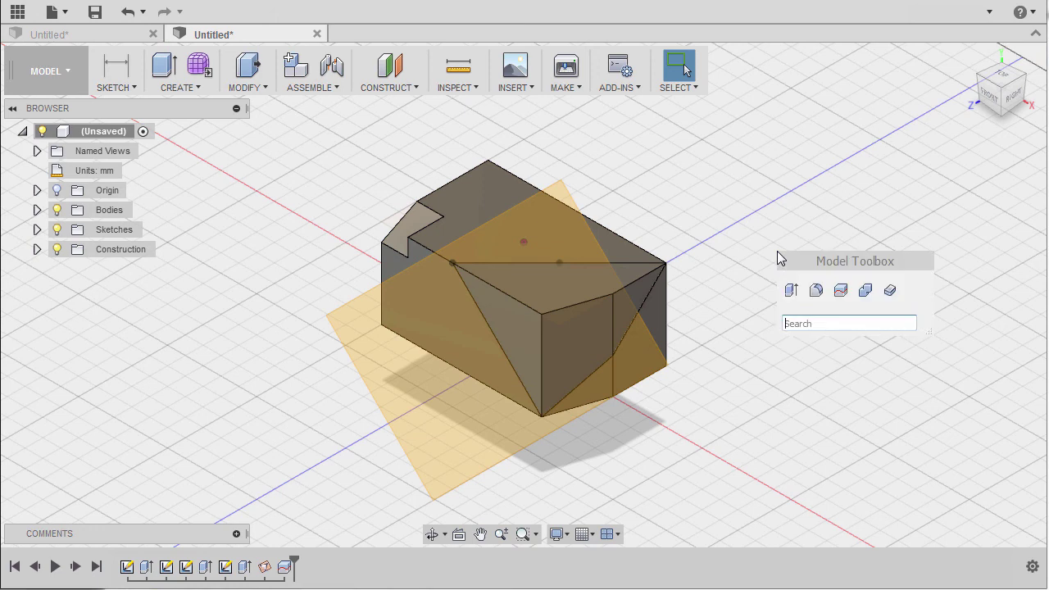
{"action": "type", "text": "mi"}
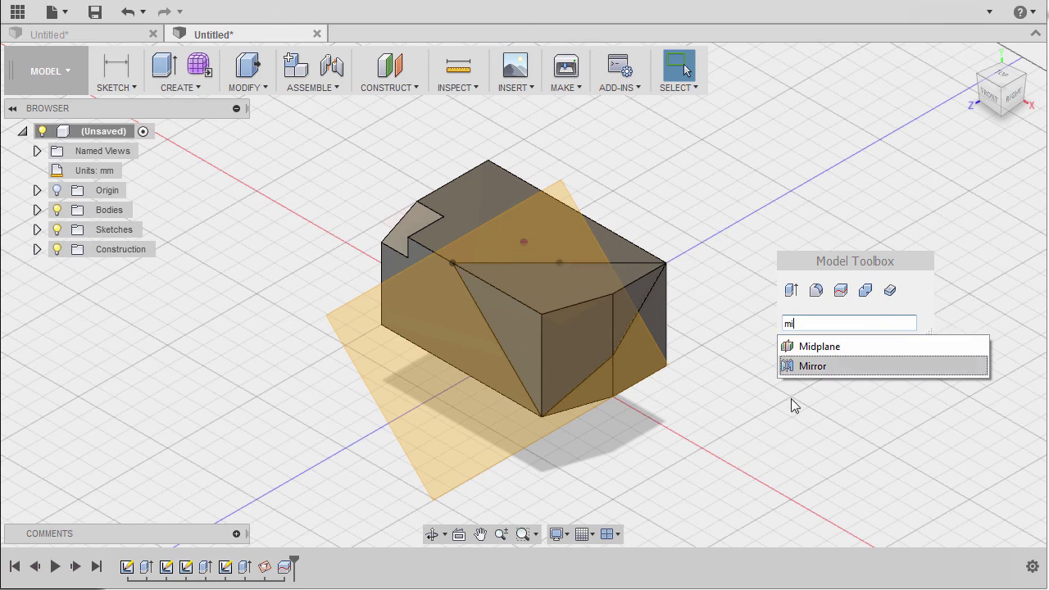
{"action": "left_click", "coordinate": [825, 366]}
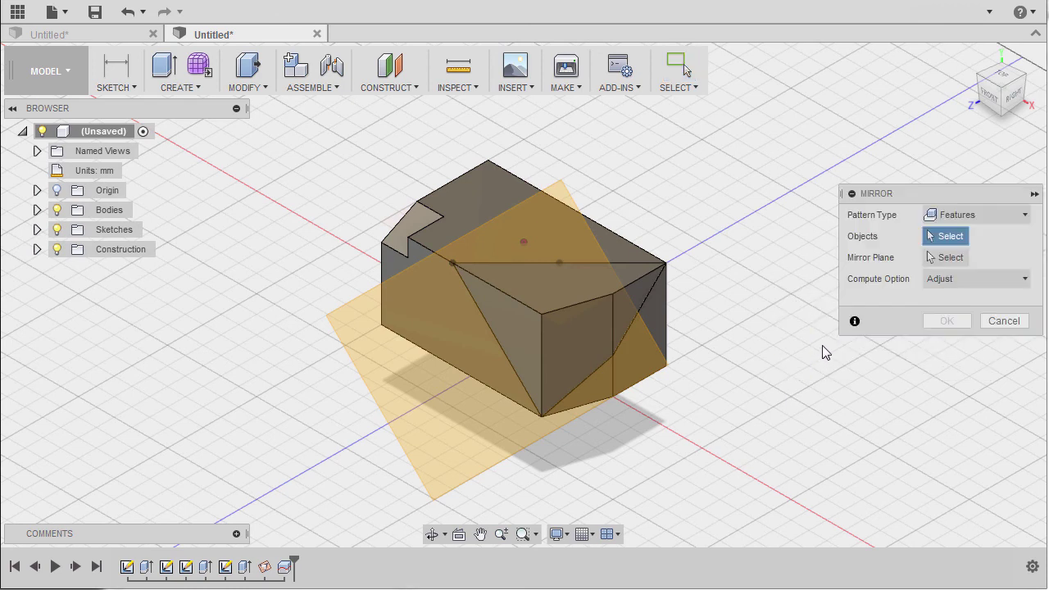
{"action": "left_click", "coordinate": [932, 215]}
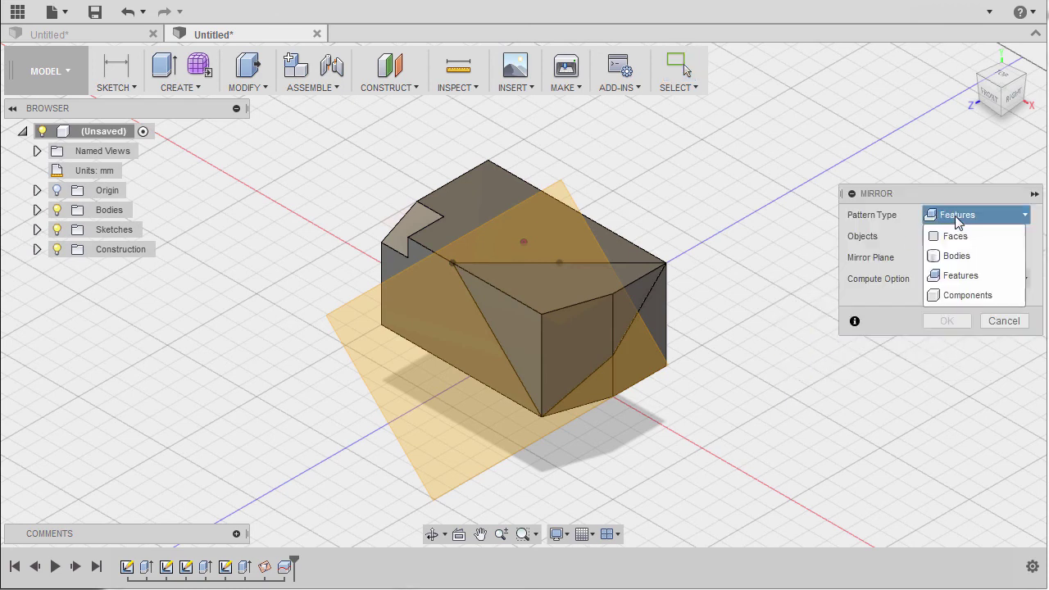
{"action": "left_click", "coordinate": [971, 274]}
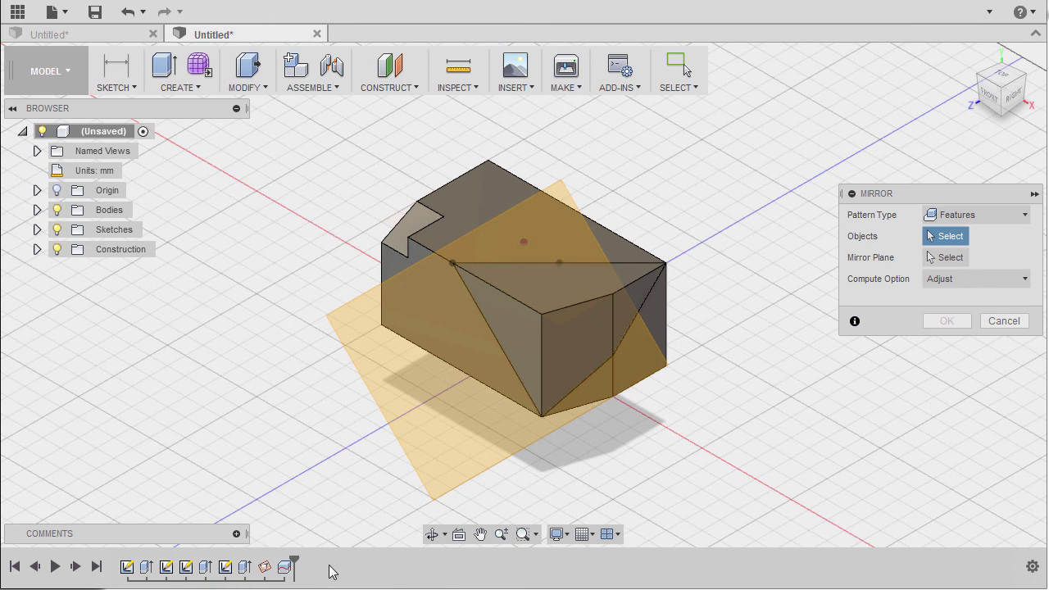
{"action": "left_click", "coordinate": [285, 567]}
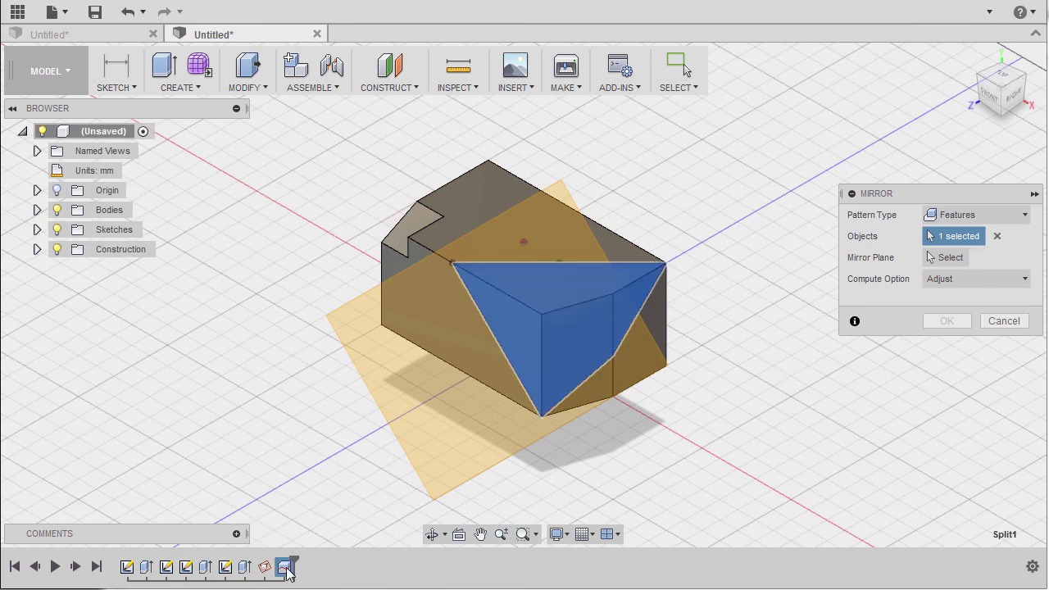
{"action": "left_click", "coordinate": [244, 567]}
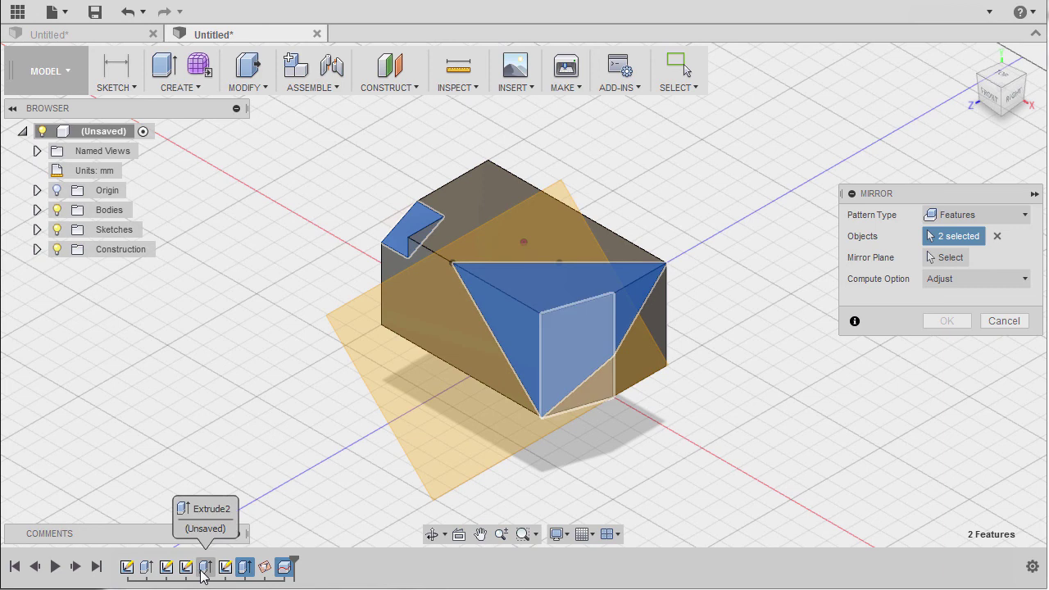
{"action": "left_click", "coordinate": [205, 567]}
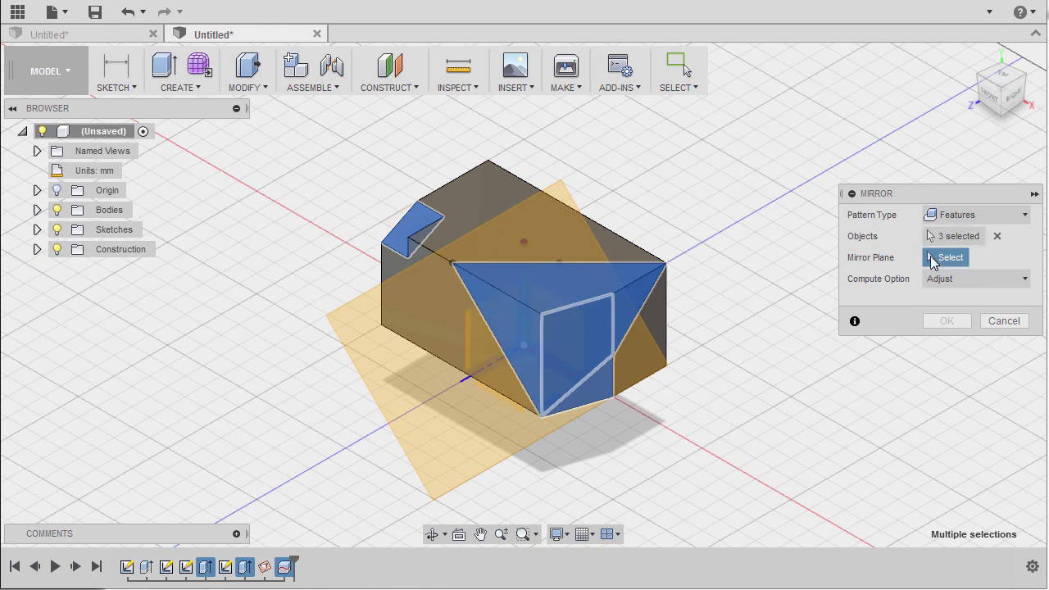
{"action": "middle_click_drag", "start_coordinate": [759, 333], "coordinate": [548, 364], "text": "shift"}
{"action": "scroll", "coordinate": [553, 345], "scroll_direction": "down", "scroll_amount": 5}
{"action": "scroll", "coordinate": [559, 348], "scroll_direction": "up", "scroll_amount": 3}
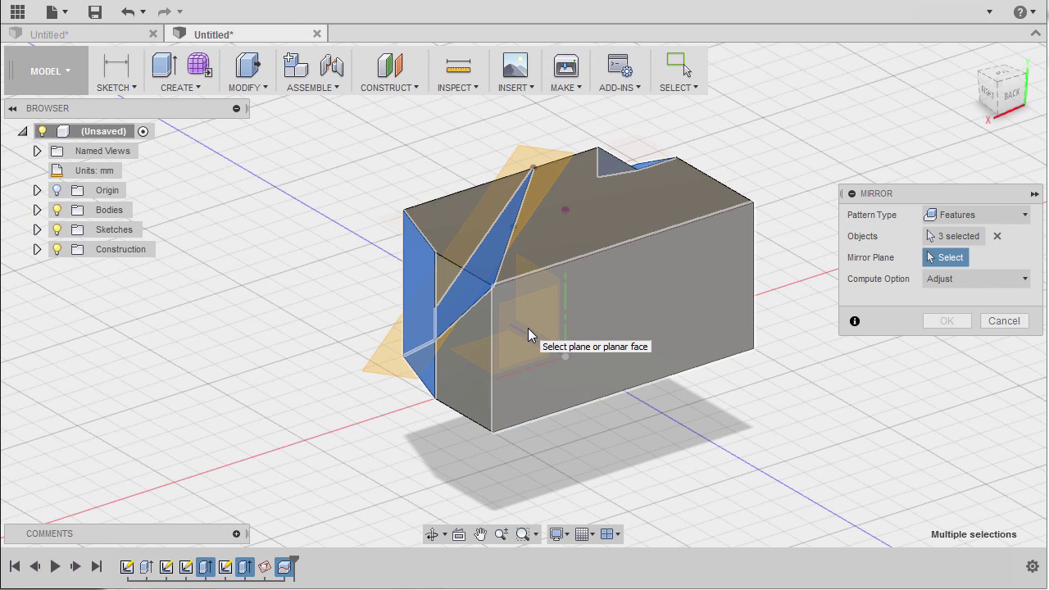
{"action": "left_click", "coordinate": [528, 328]}
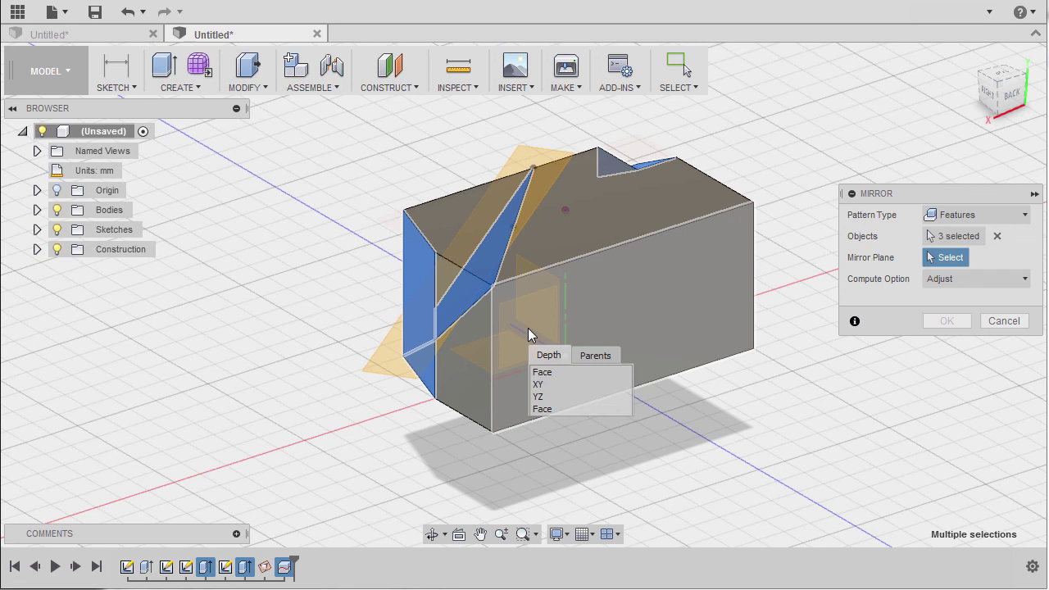
{"action": "left_click", "coordinate": [563, 385]}
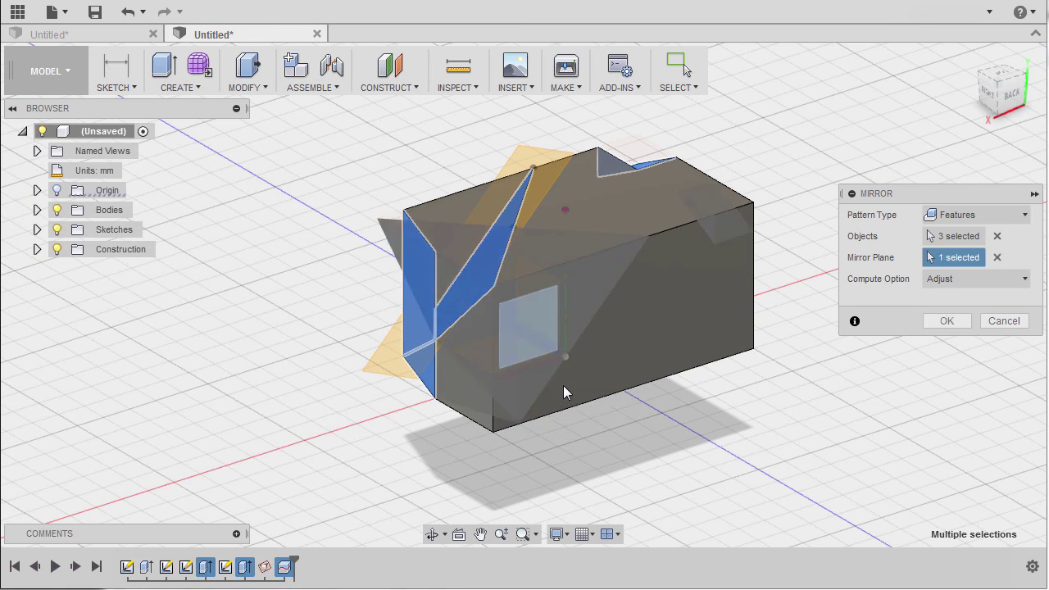
{"action": "left_click", "coordinate": [951, 321]}
Hide the construction geometry and the three waste bodies, Body1, Body2 and Body4
{"action": "middle_click_drag", "start_coordinate": [641, 351], "coordinate": [691, 265], "text": "shift"}
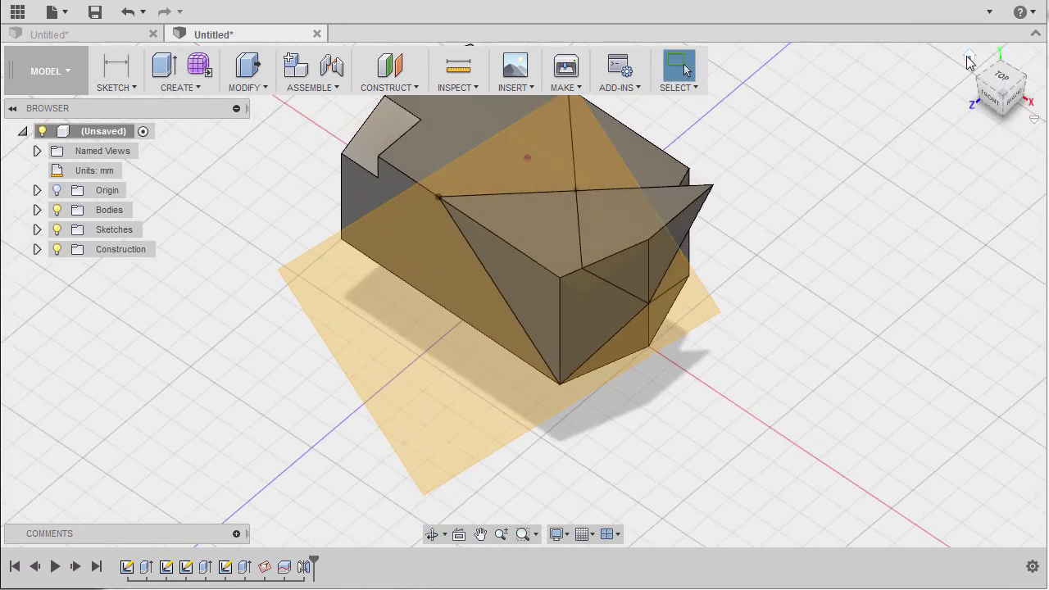
{"action": "left_click", "coordinate": [969, 59]}
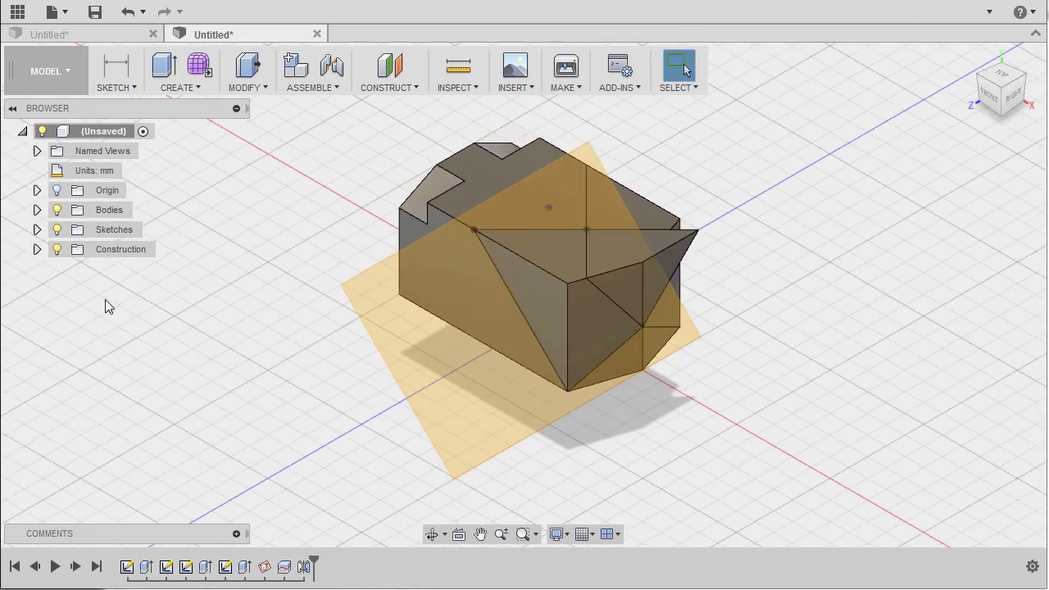
{"action": "left_click", "coordinate": [57, 249]}
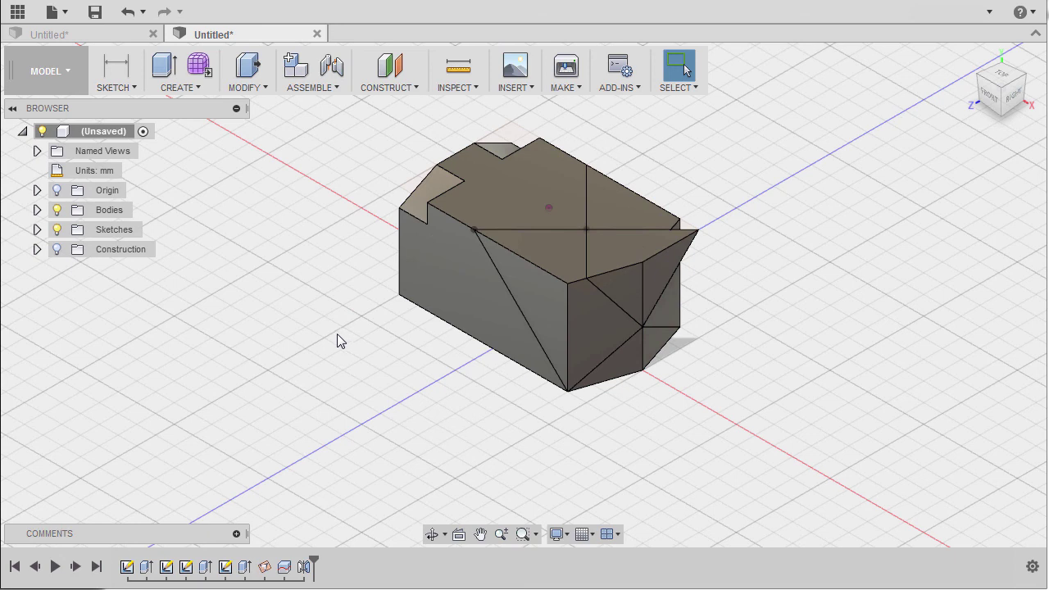
{"action": "left_click", "coordinate": [37, 210]}
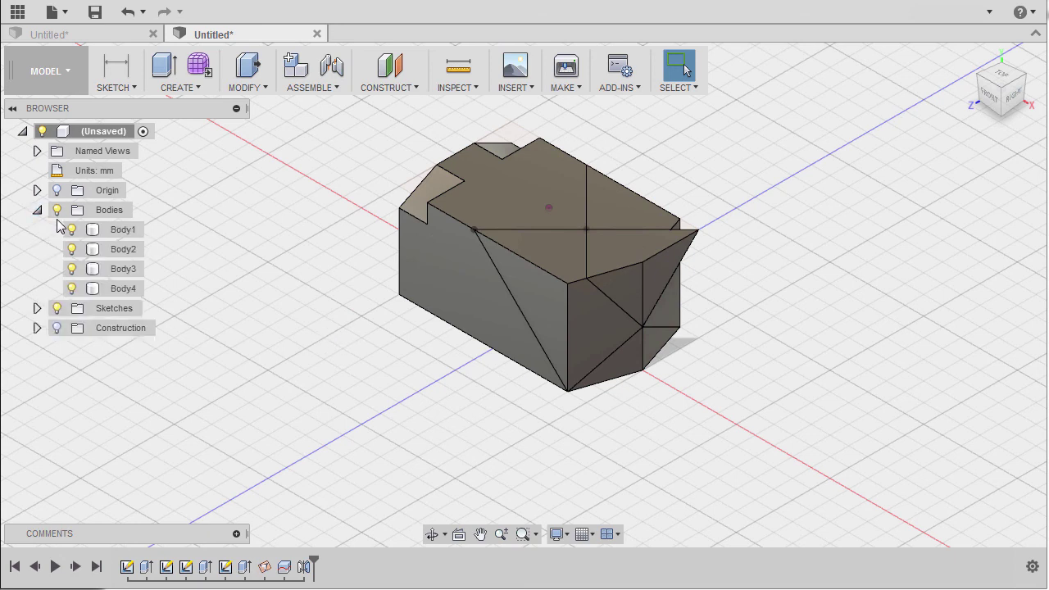
{"action": "left_click", "coordinate": [123, 231]}
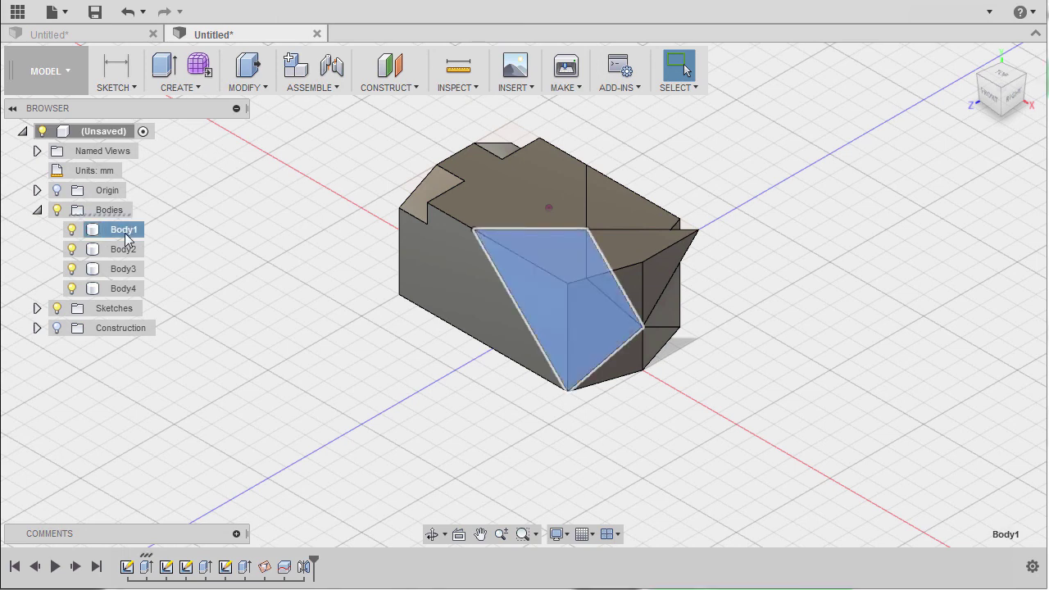
{"action": "left_click", "coordinate": [124, 249], "text": "ctrl"}
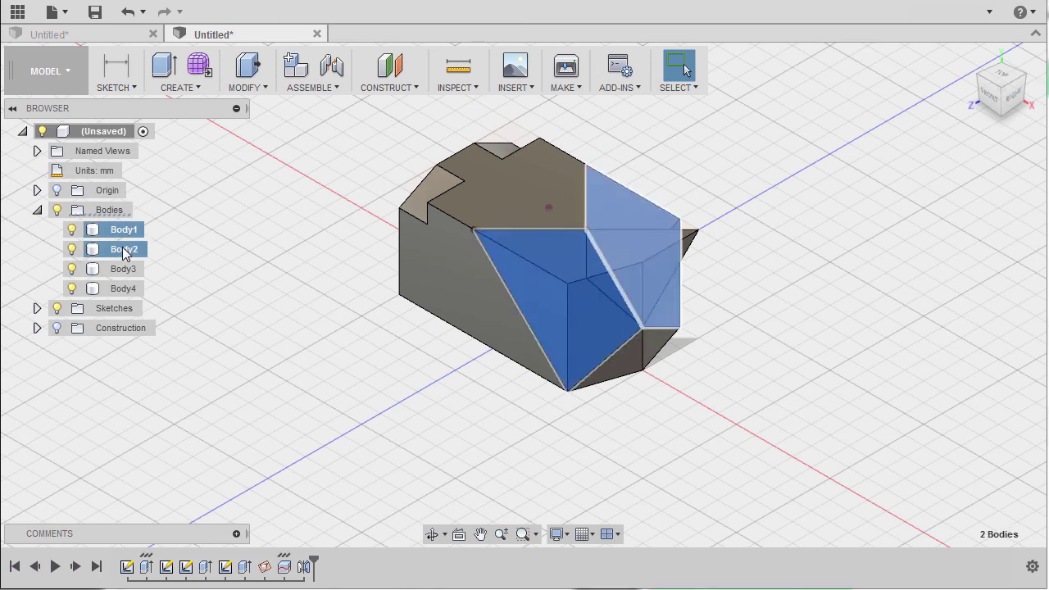
{"action": "left_click", "coordinate": [125, 288], "text": "ctrl"}
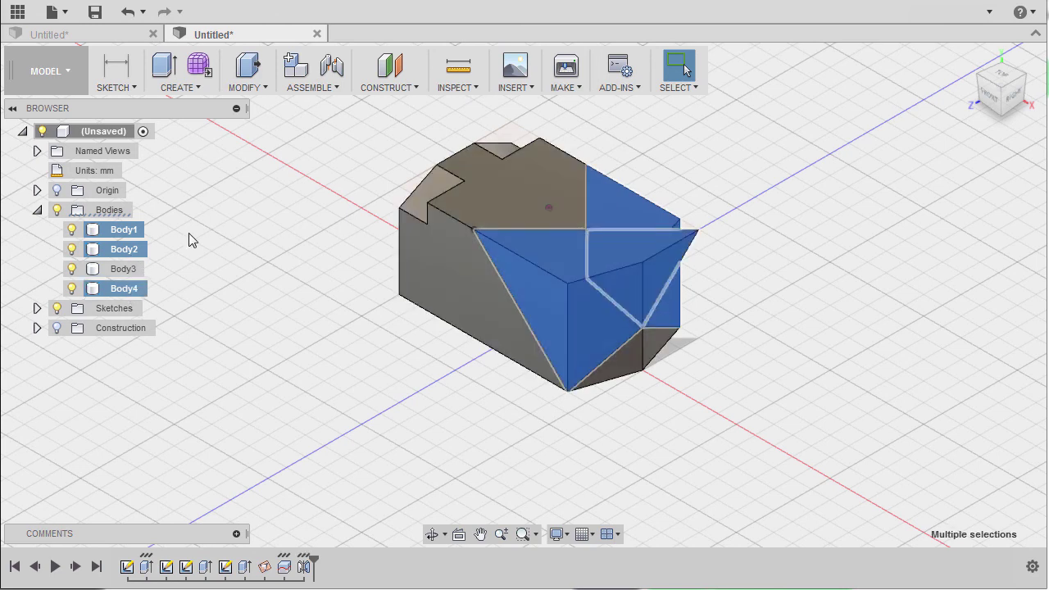
{"action": "key", "text": "v"}
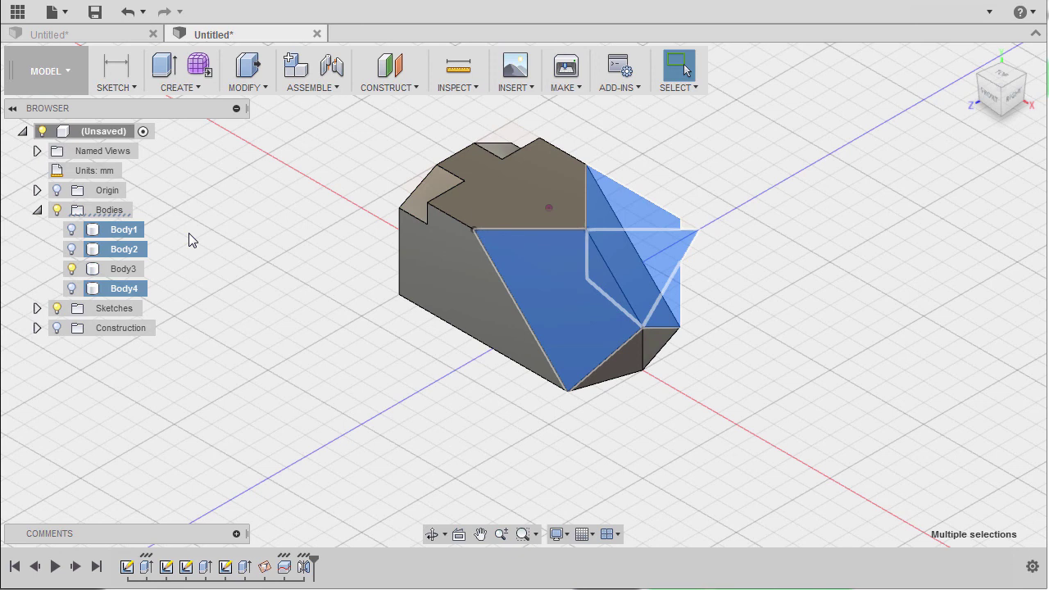
{"action": "key", "text": "Escape"}
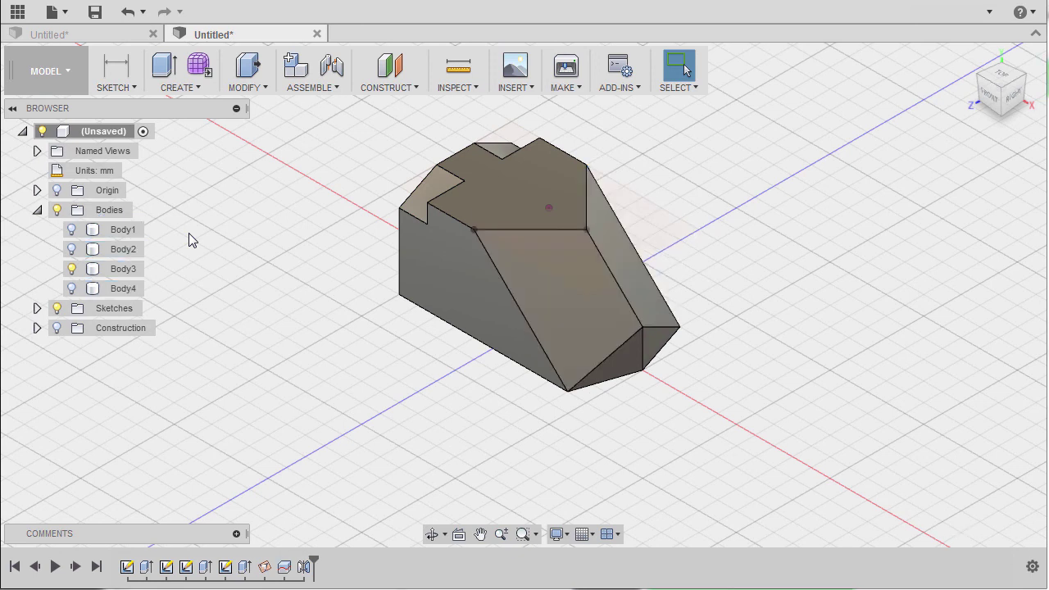
Remove Body1, Body2 and Body4 from the design, using Remove rather than Delete
{"action": "left_click", "coordinate": [133, 232]}
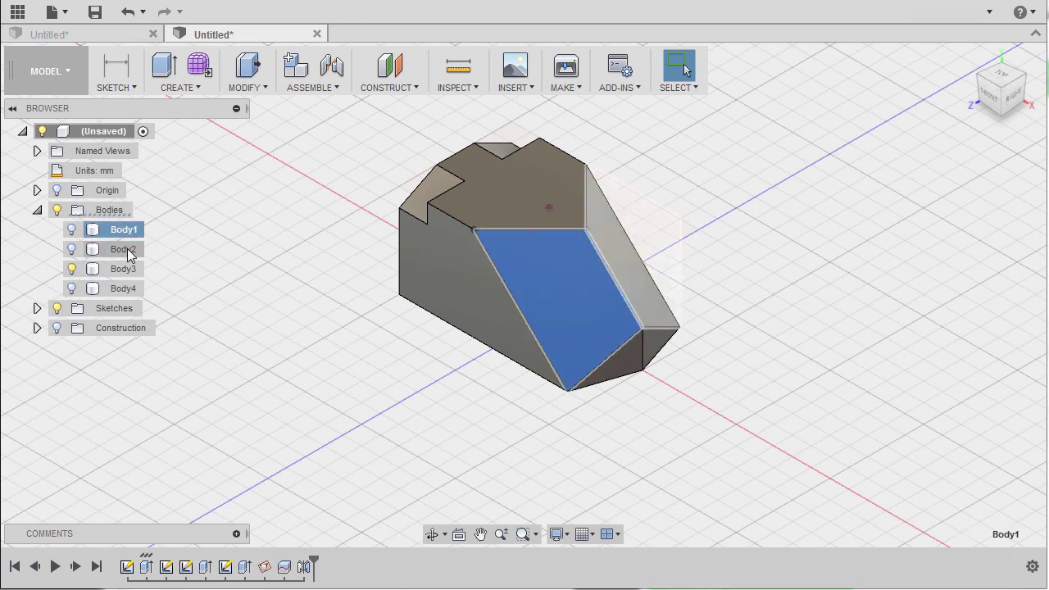
{"action": "left_click", "coordinate": [127, 251], "text": "ctrl"}
{"action": "left_click", "coordinate": [119, 291], "text": "ctrl"}
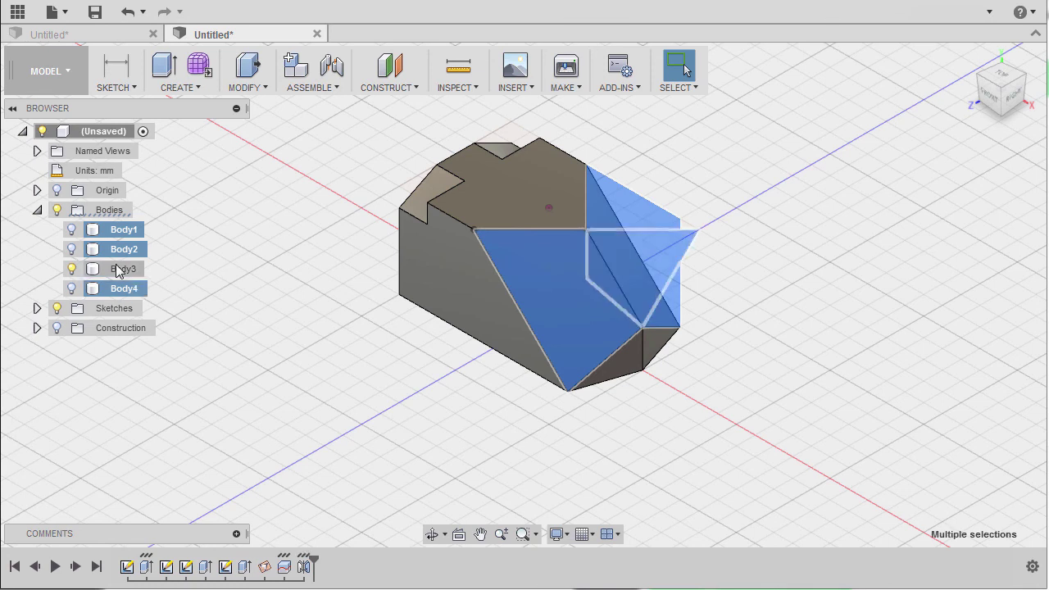
{"action": "right_click", "coordinate": [123, 252]}
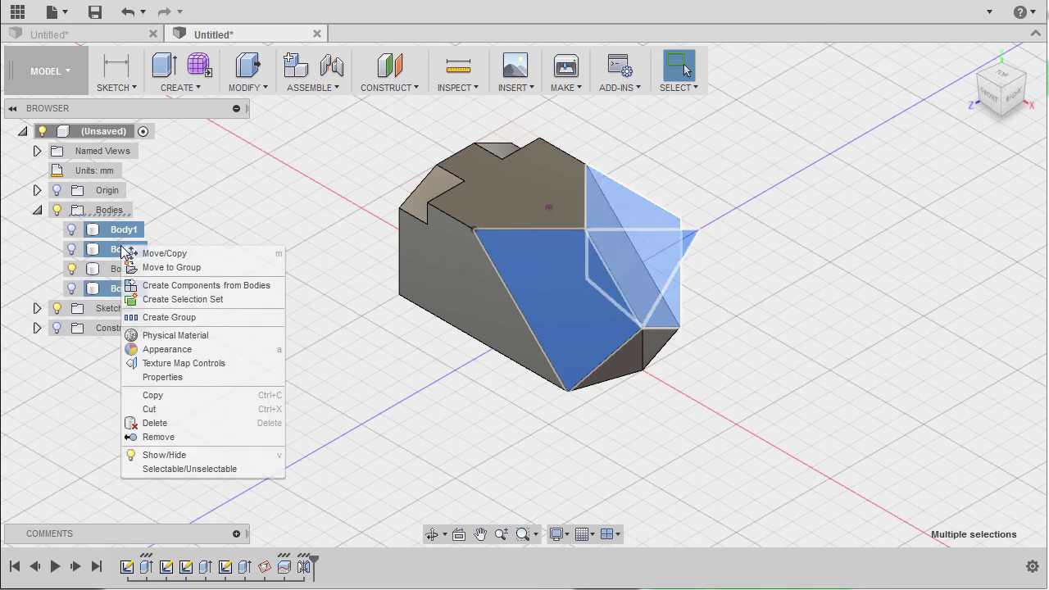
{"action": "left_click", "coordinate": [160, 441]}
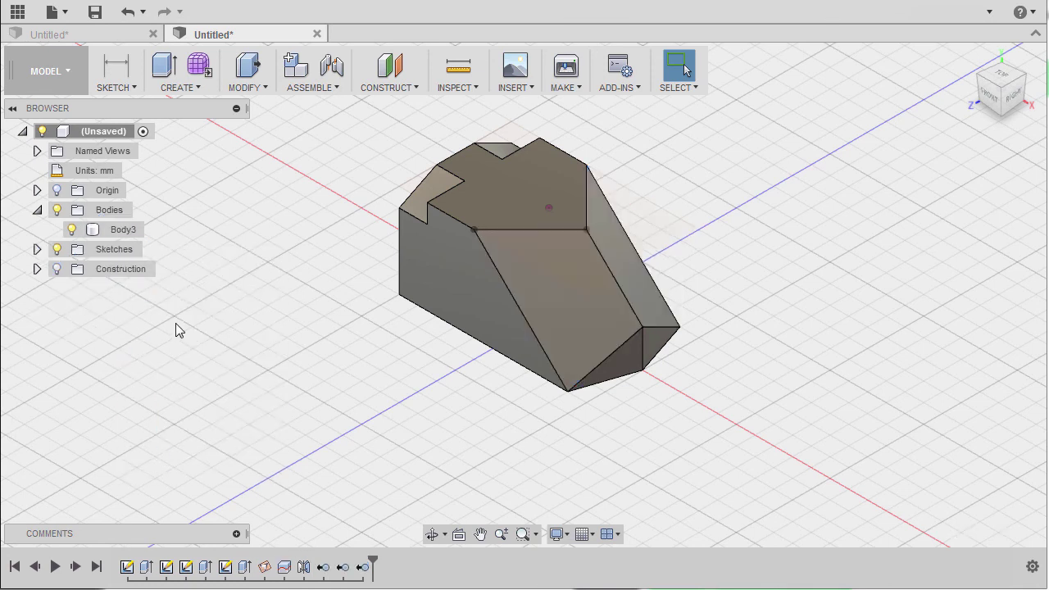
Inspect the remaining body from several angles and check the length of the short vertical edge at its pointed end
{"action": "left_click", "coordinate": [131, 233]}
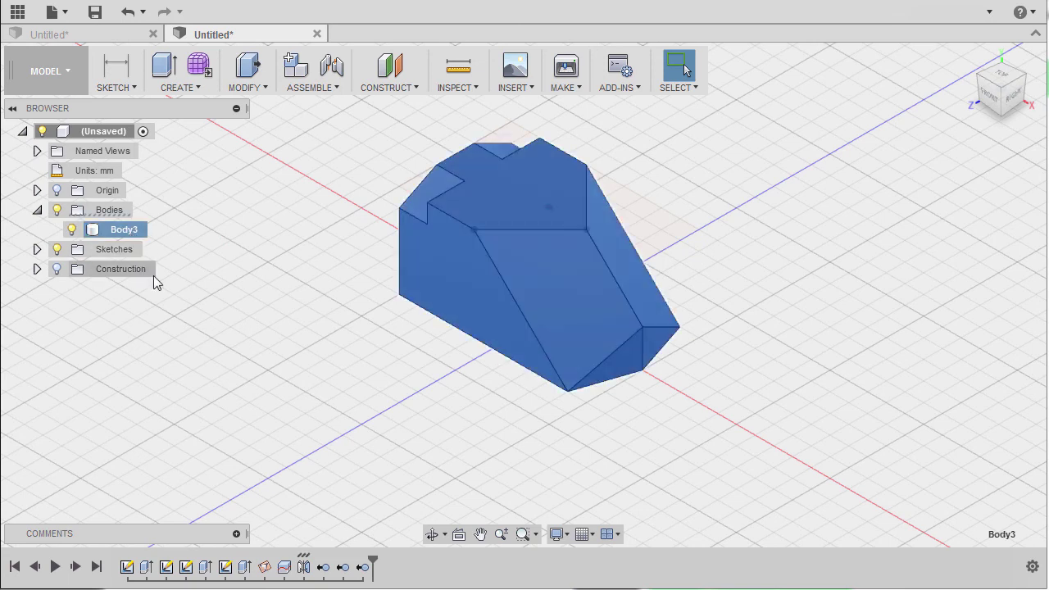
{"action": "middle_click_drag", "start_coordinate": [230, 328], "coordinate": [696, 197], "text": "shift"}
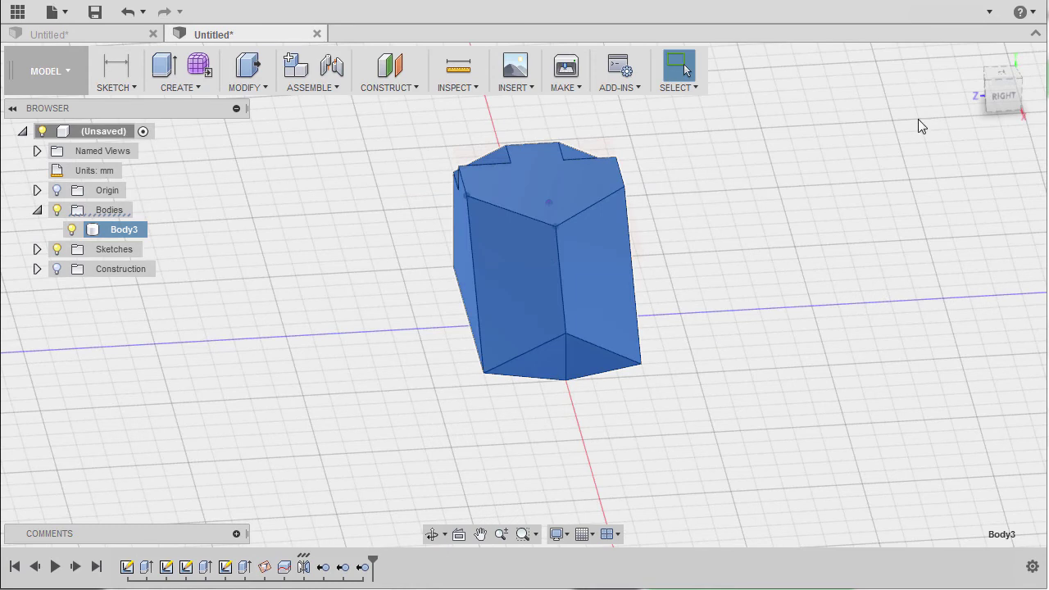
{"action": "left_click", "coordinate": [973, 55]}
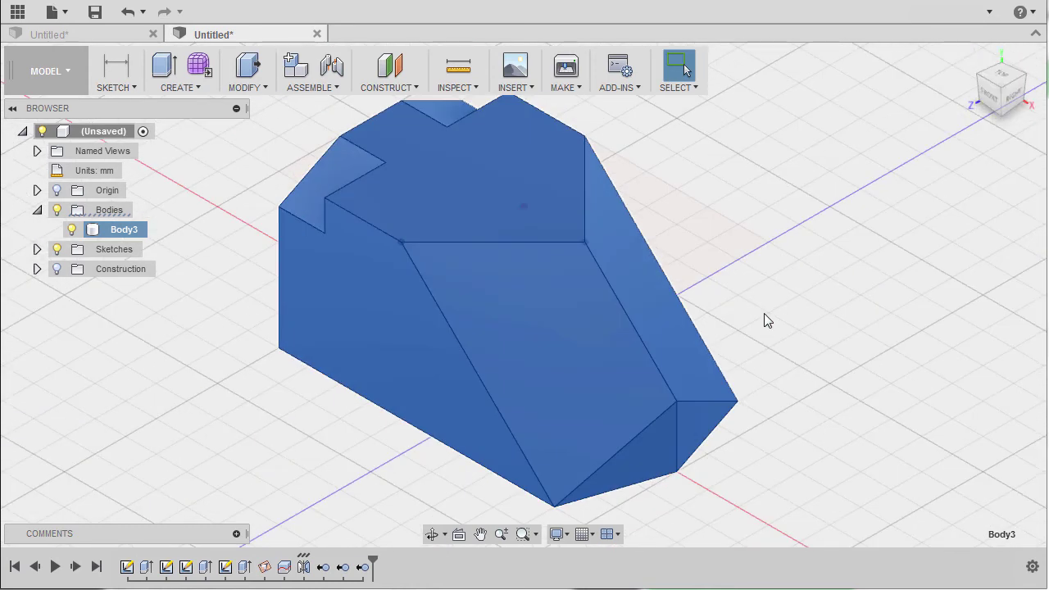
{"action": "left_click", "coordinate": [764, 313]}
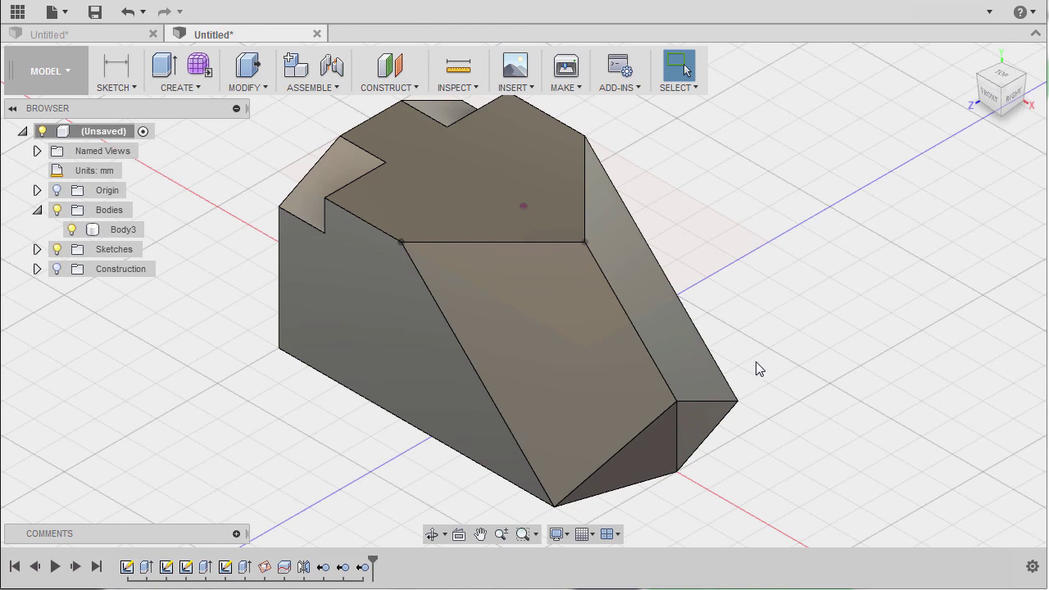
{"action": "left_click", "coordinate": [678, 425]}
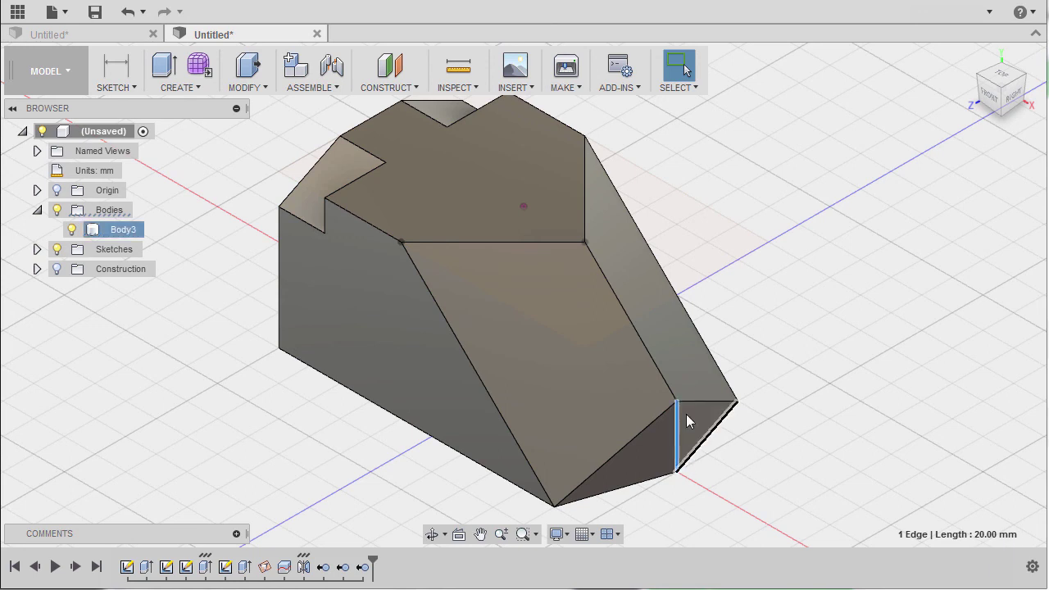
{"action": "middle_click_drag", "start_coordinate": [740, 255], "coordinate": [447, 205], "text": "shift"}
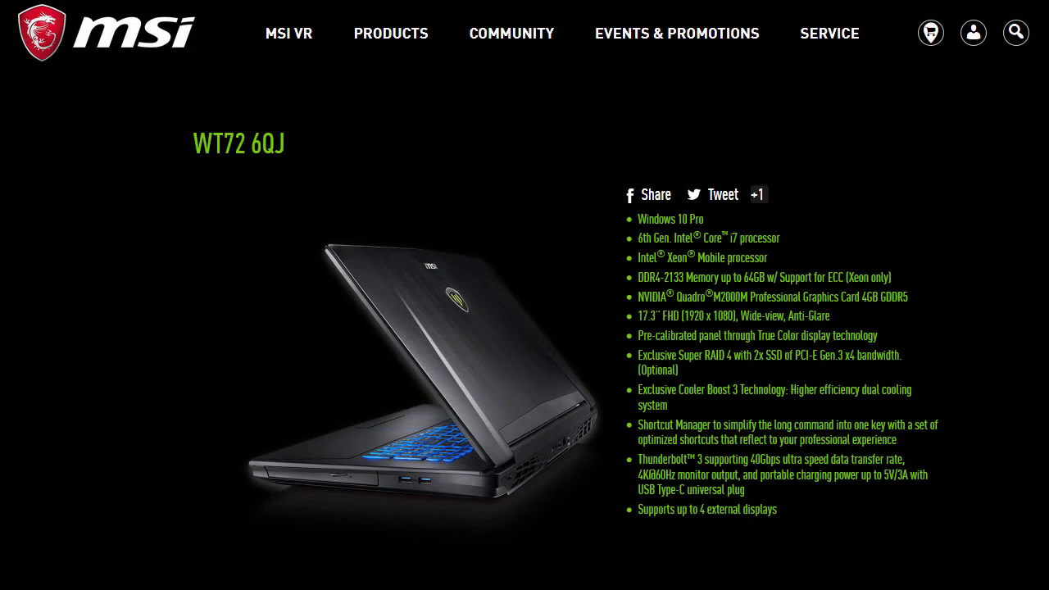